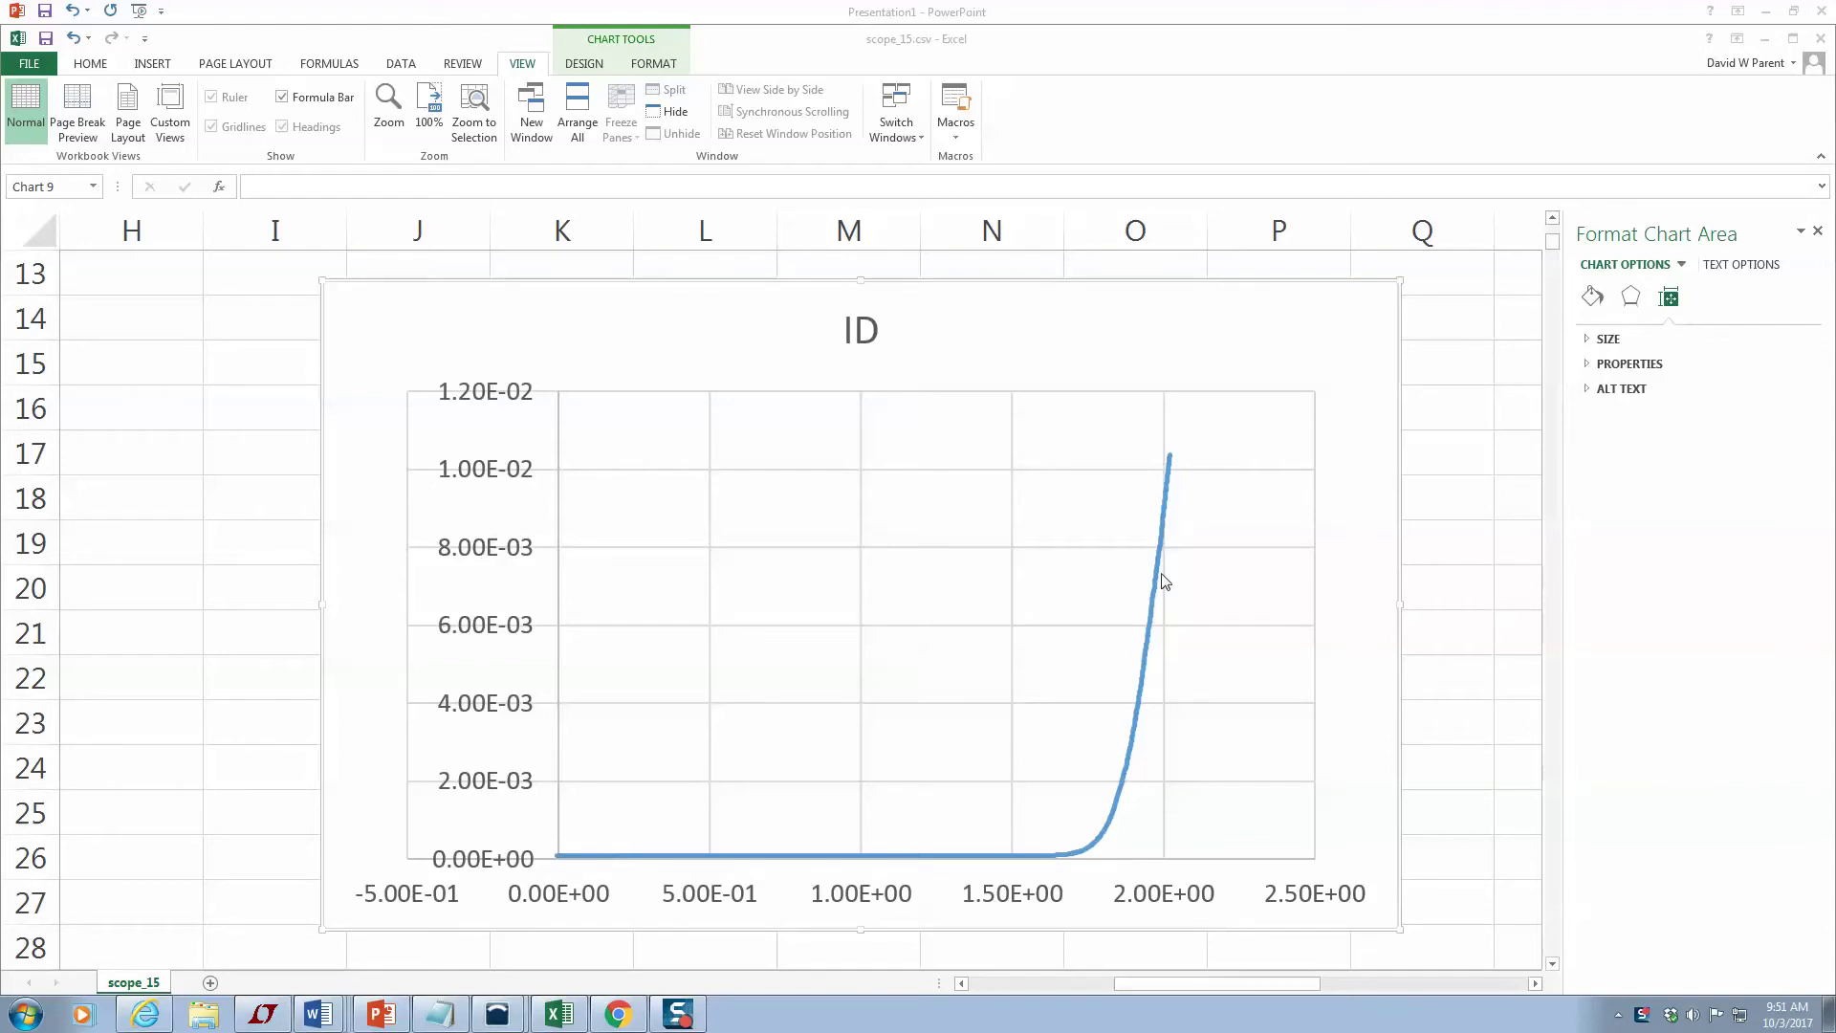
Select the ID chart's vertical value axis and bring up its shortcut menu.
left_click(494, 553)
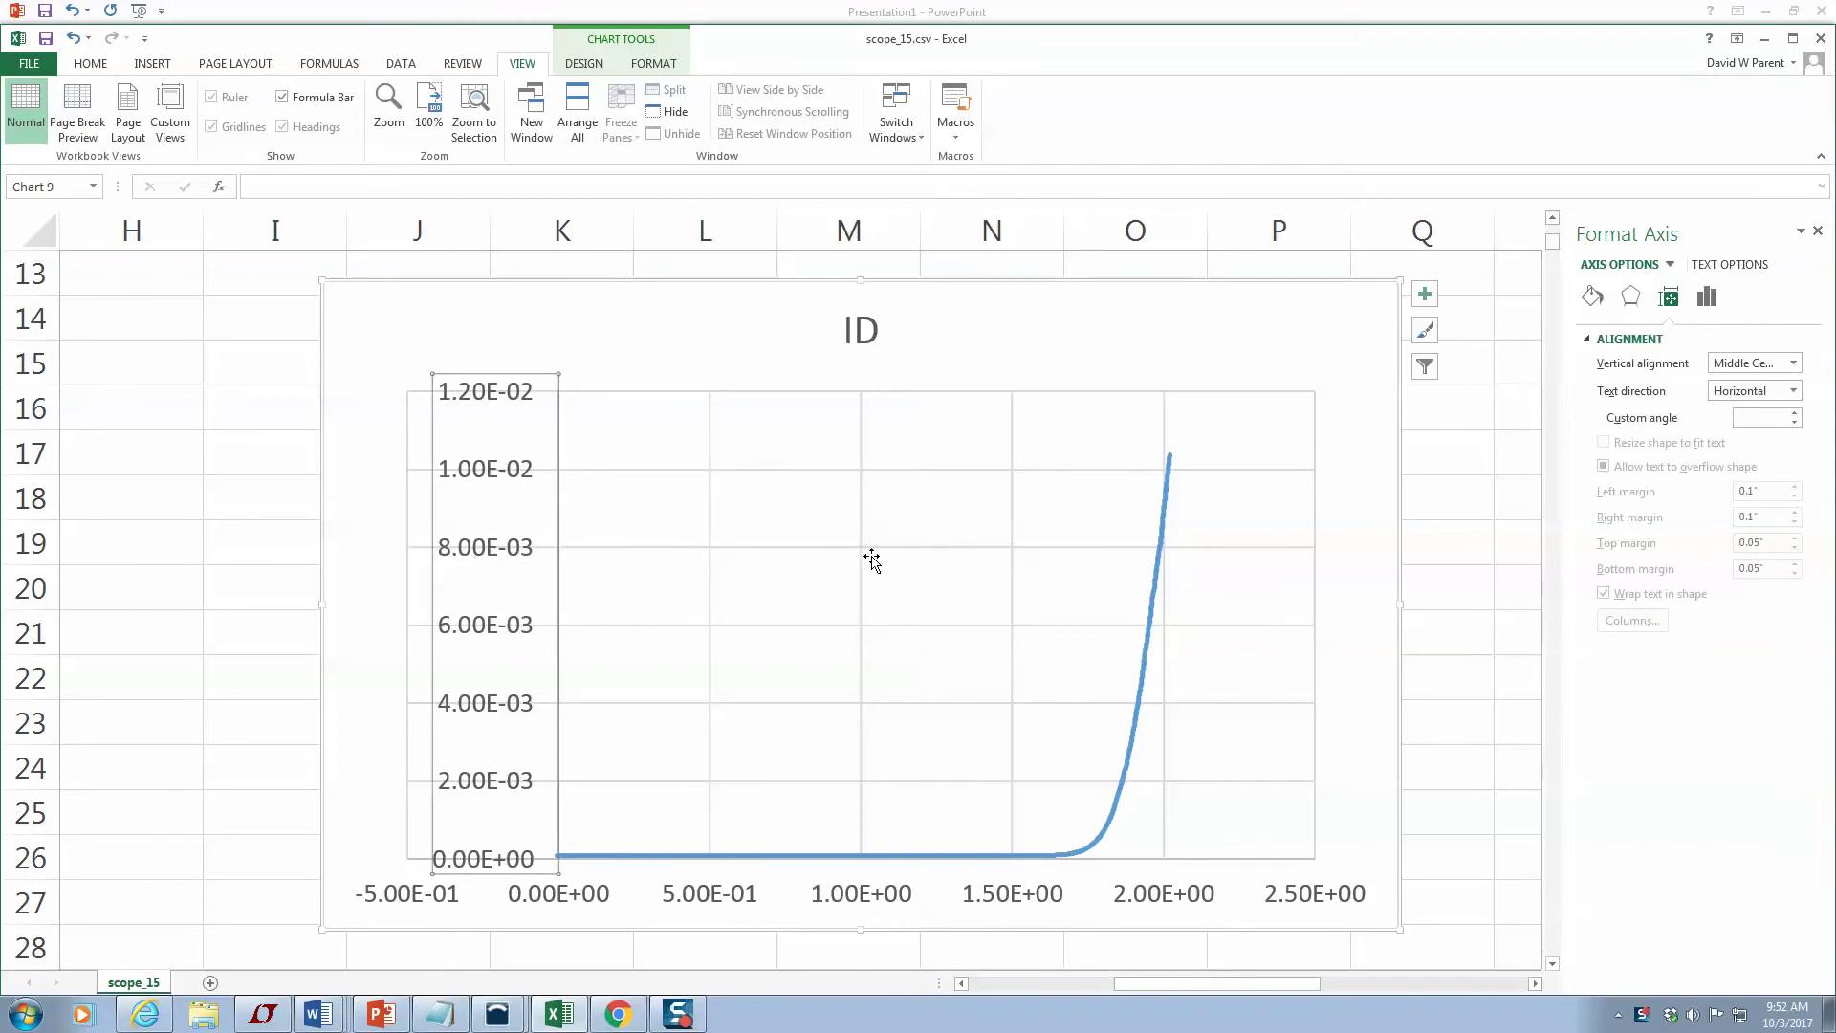
right_click(488, 558)
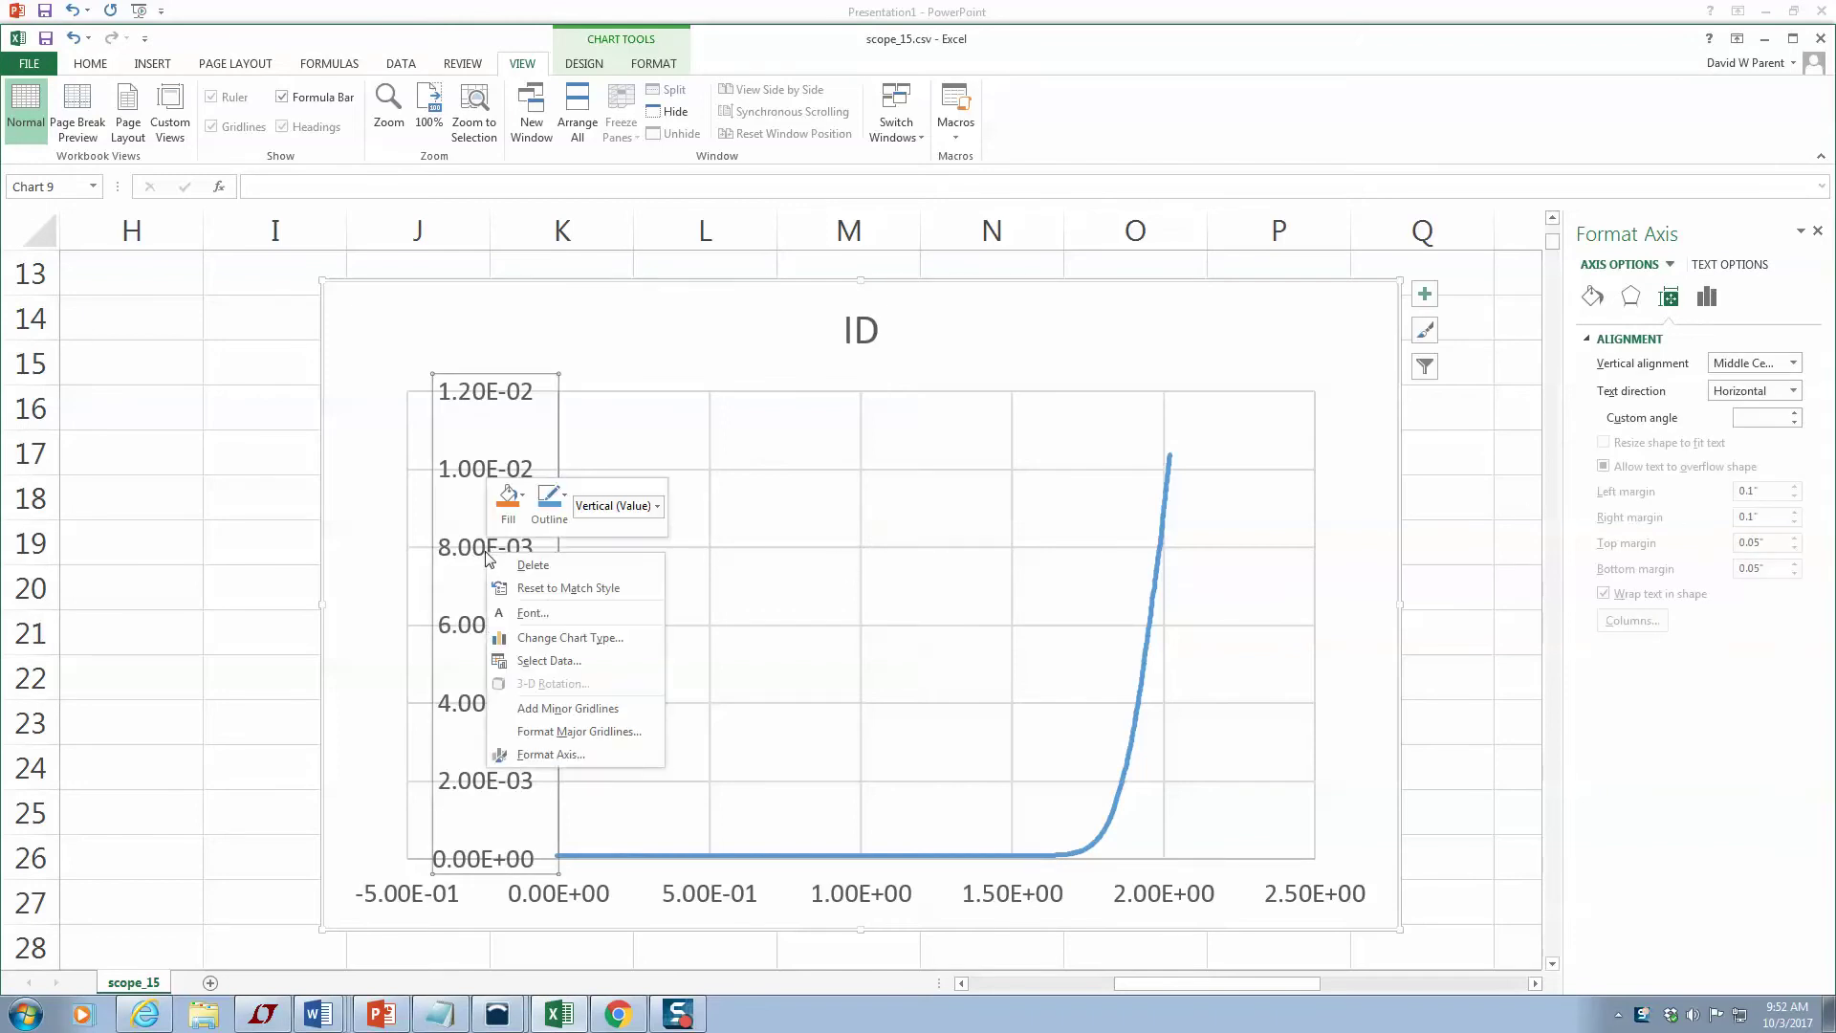
Make the ID chart's vertical axis base-10 logarithmic, spanning 1.00E-05 to 1.00E+00.
left_click(571, 756)
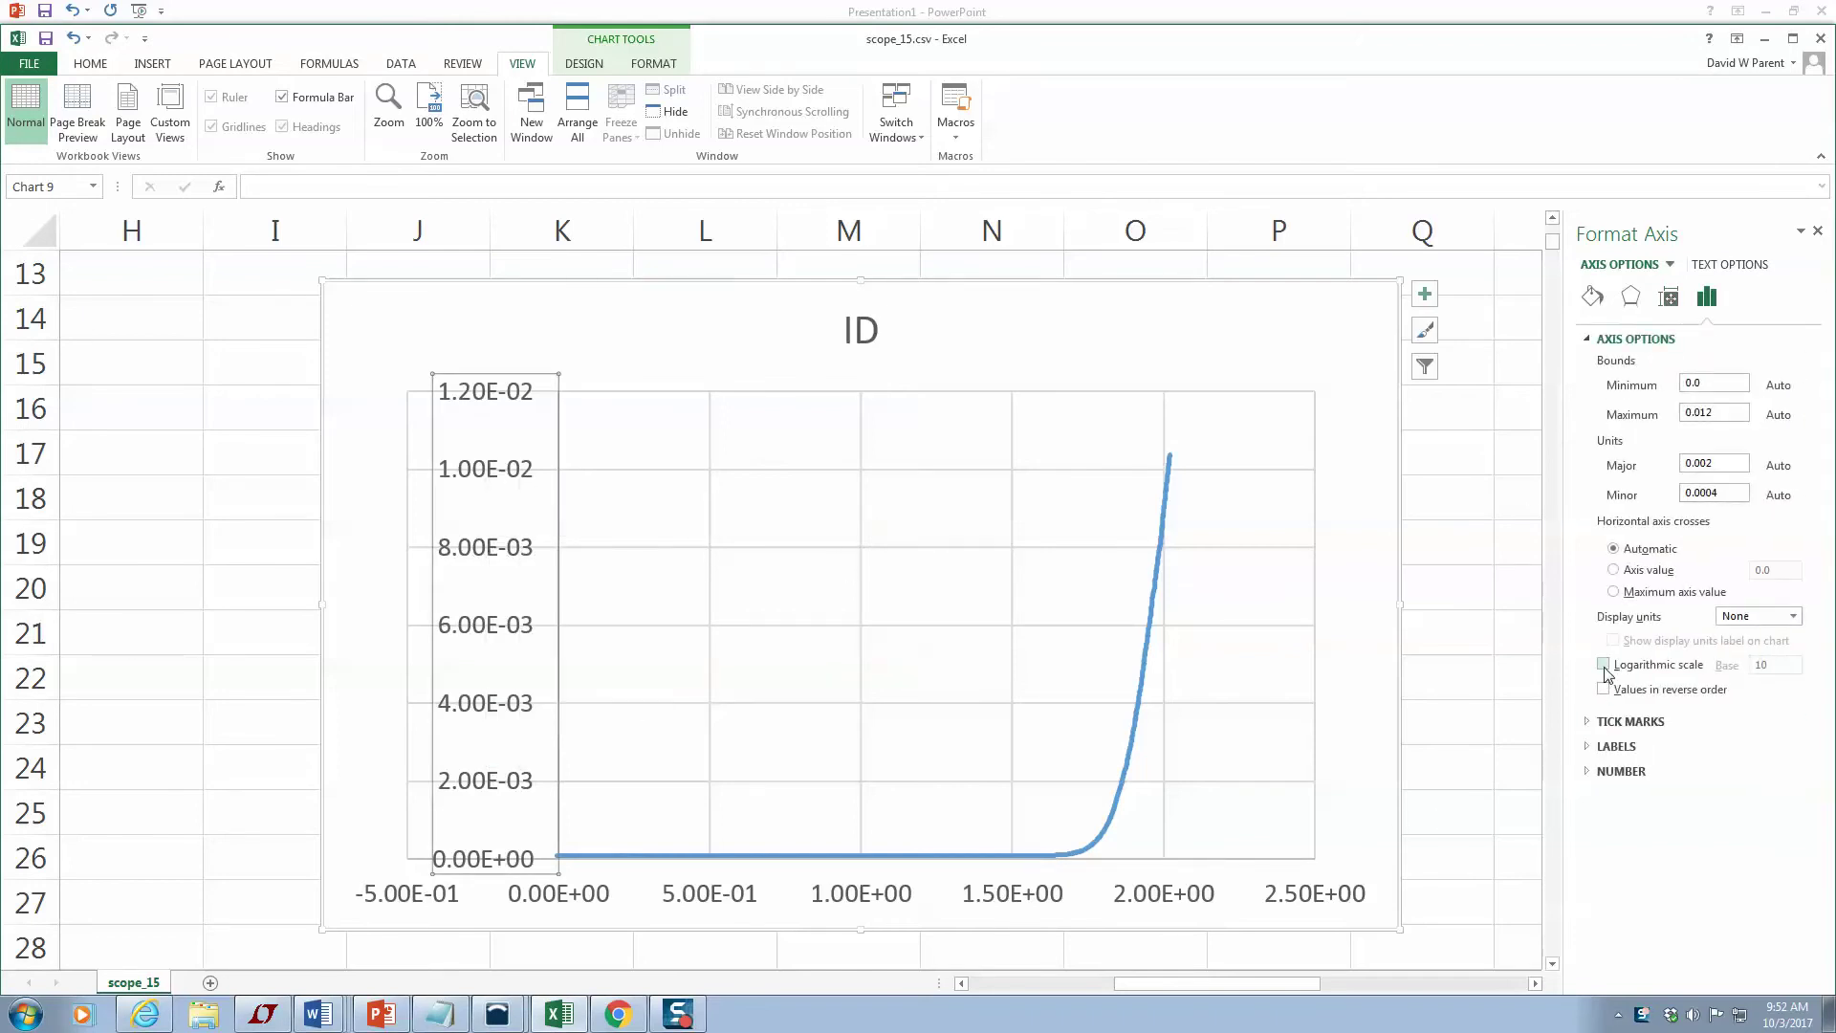
left_click(1604, 665)
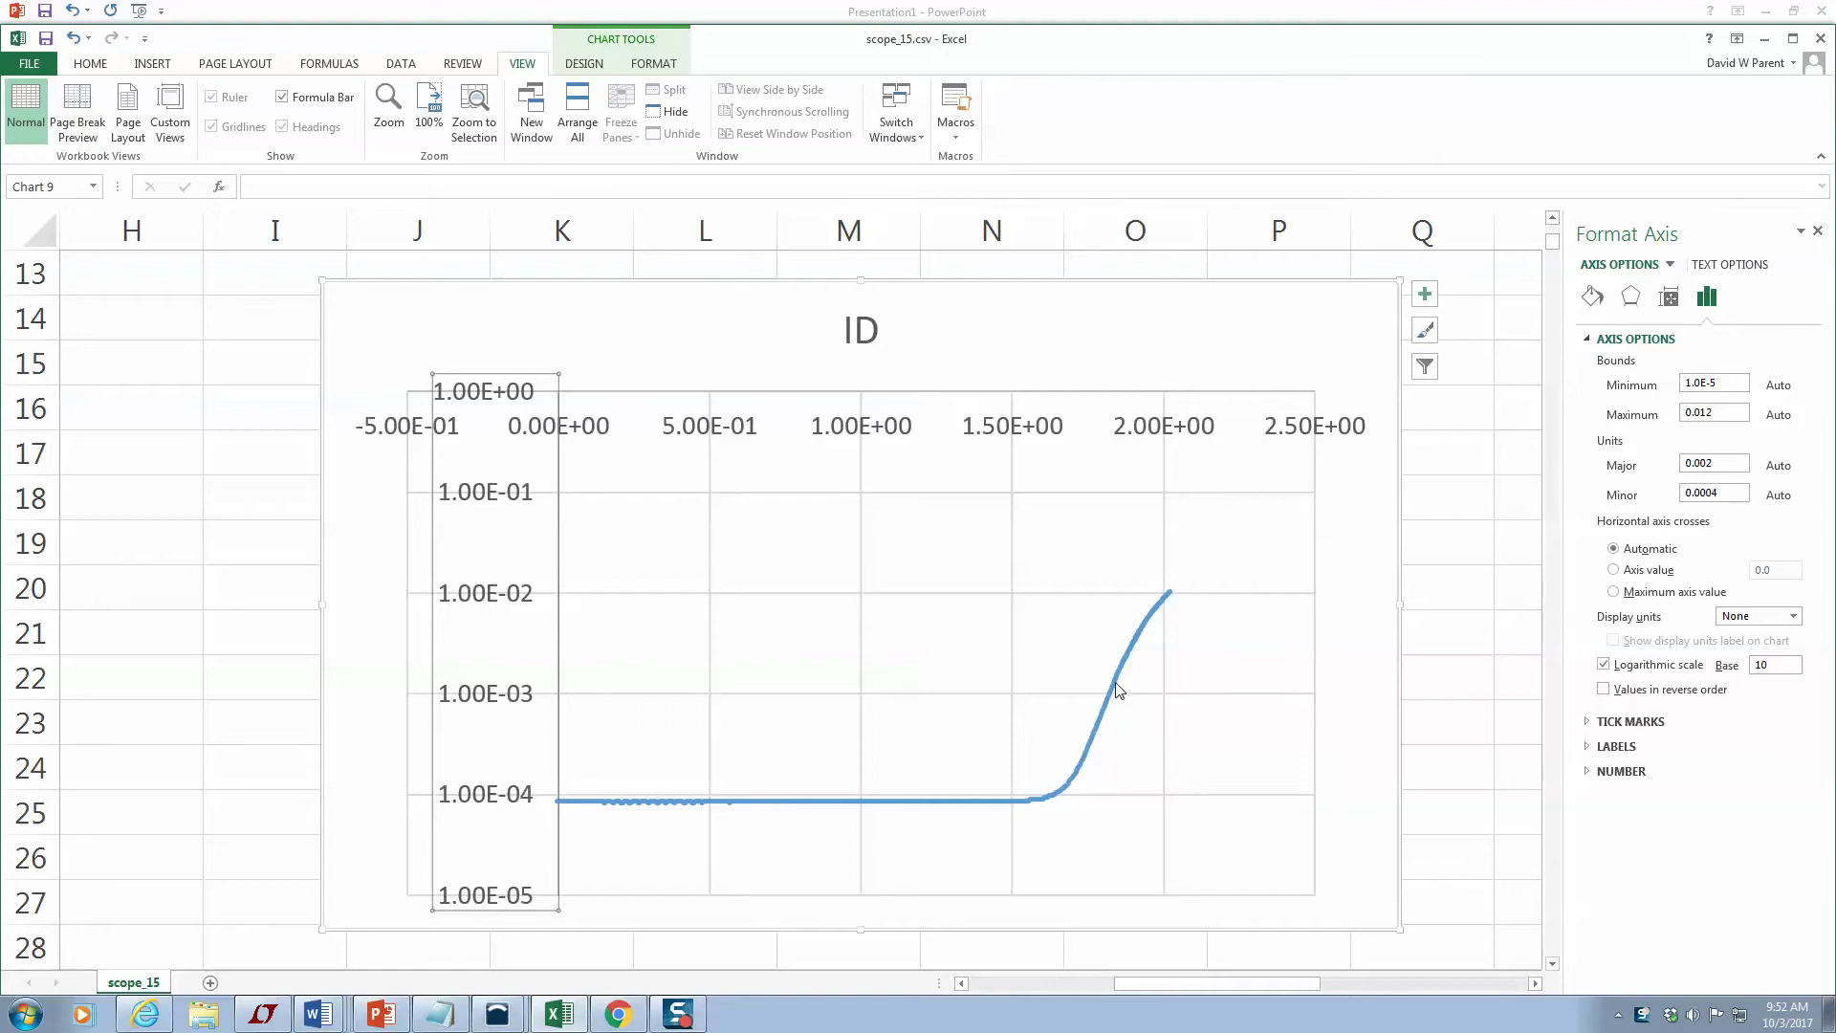
mouse_move(1089, 745)
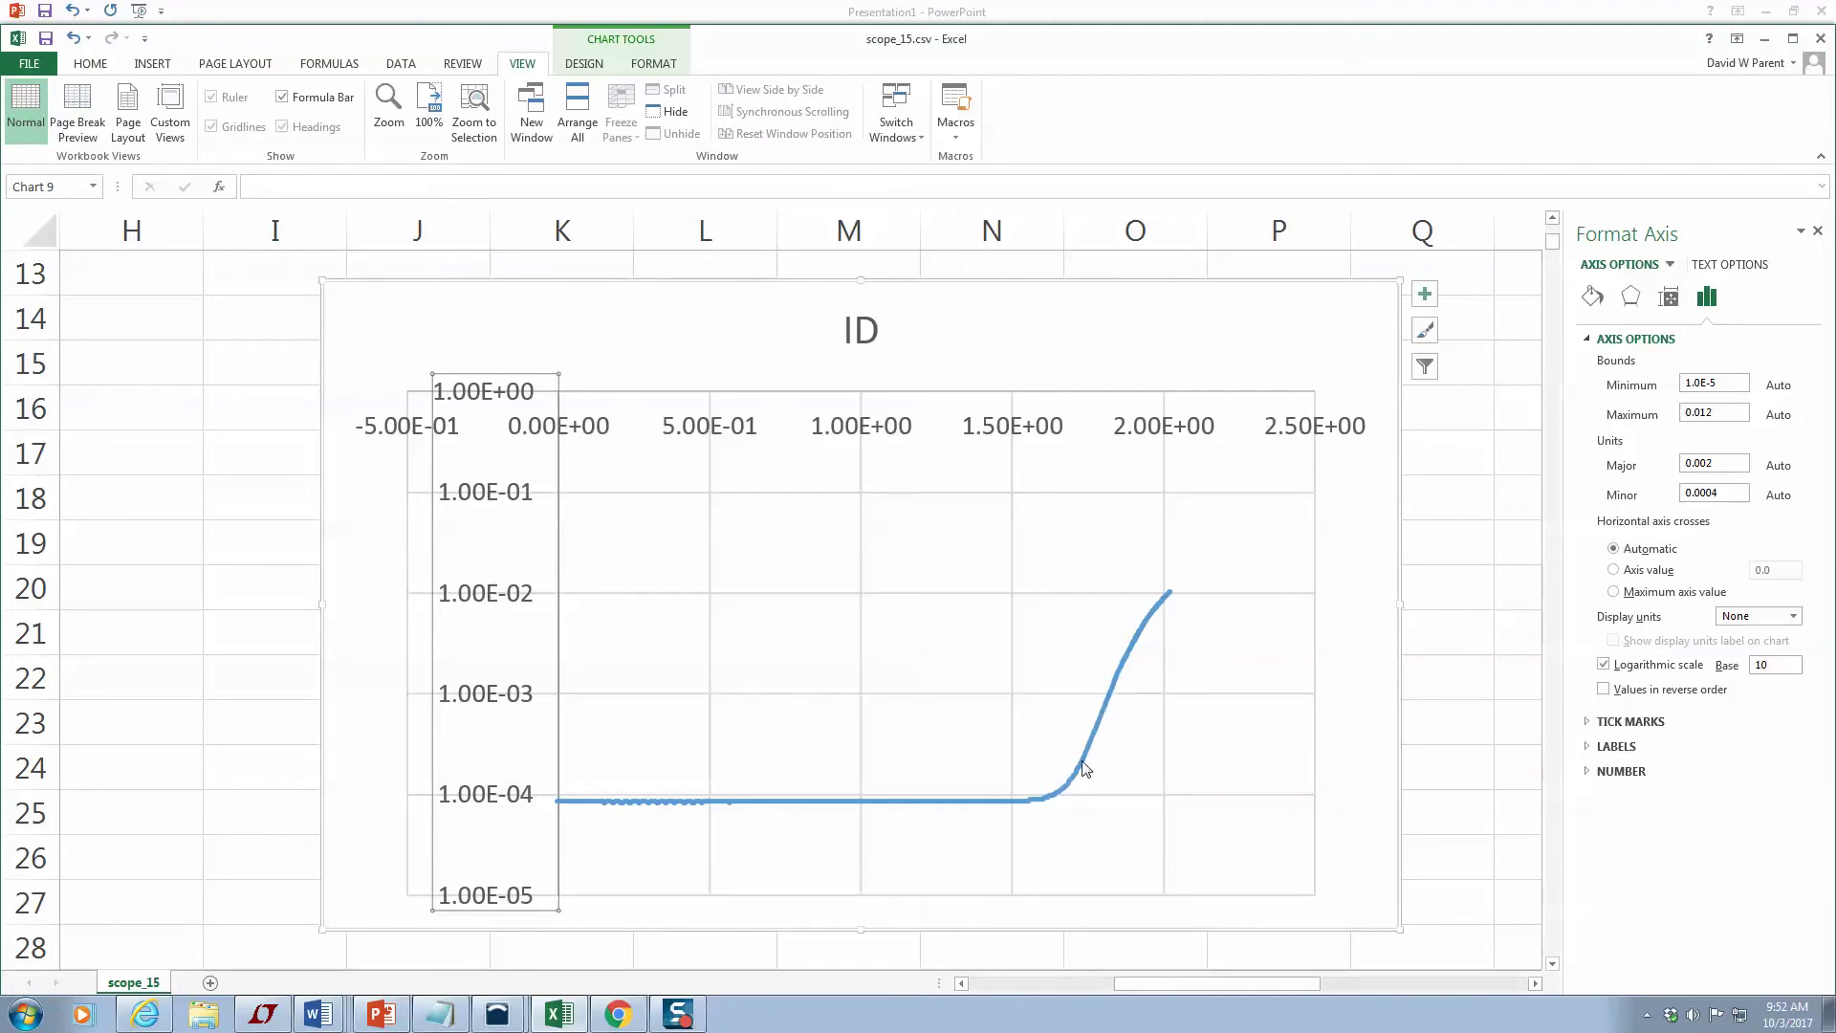
Scroll back to column A and down to row 538, selecting cell D538 (=B538-C538).
left_click_drag(1138, 982, 893, 979)
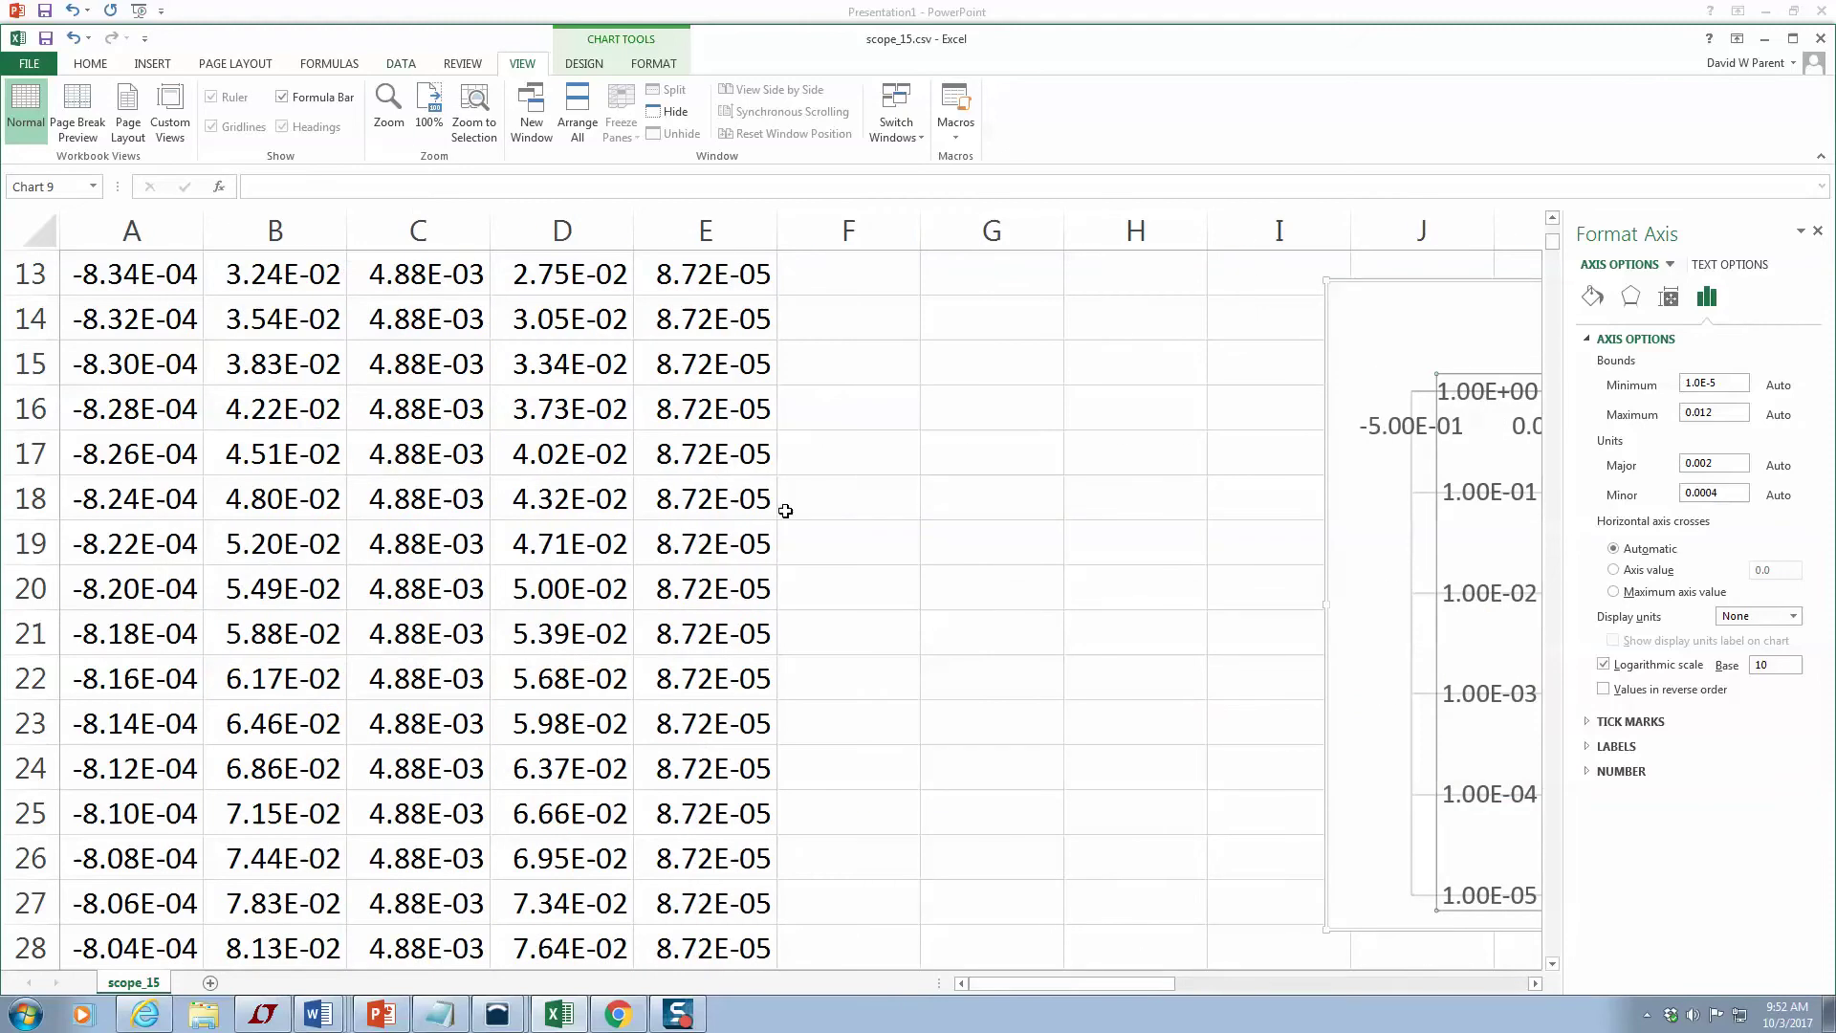
scroll(834, 553, "down", 1)
scroll(835, 554, "down", 20)
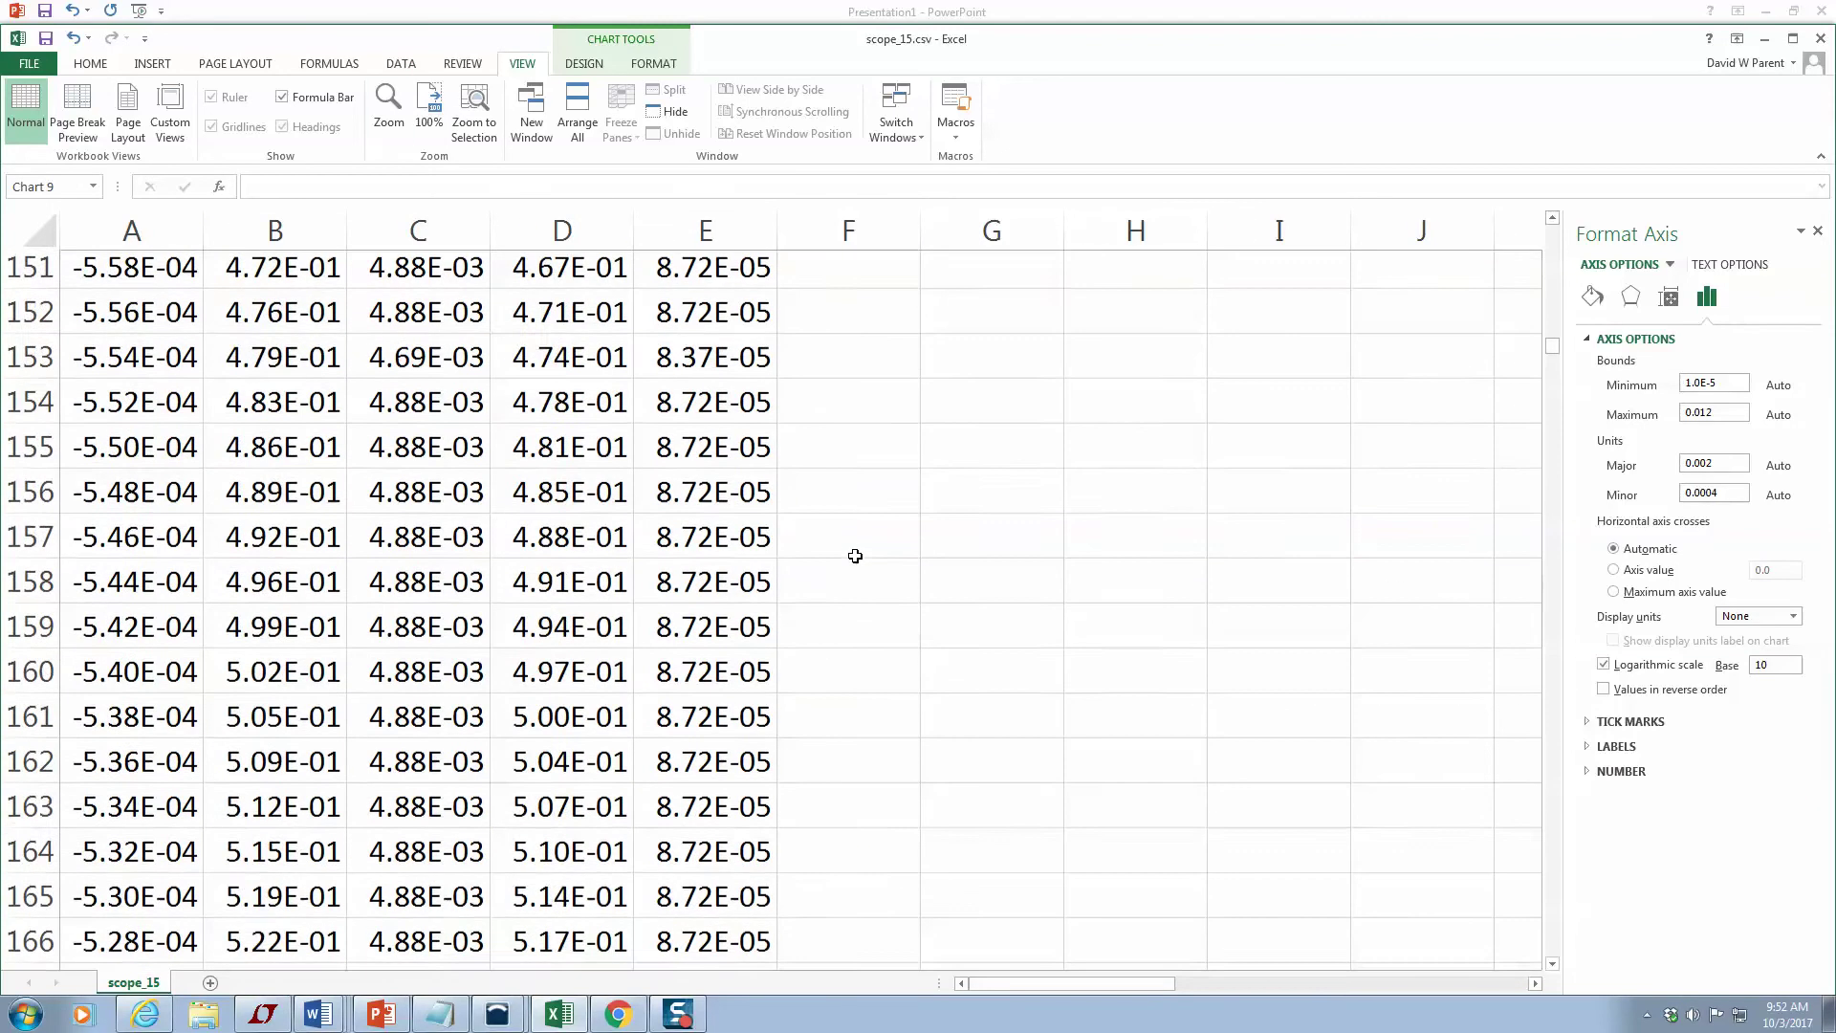
scroll(848, 561, "down", 20)
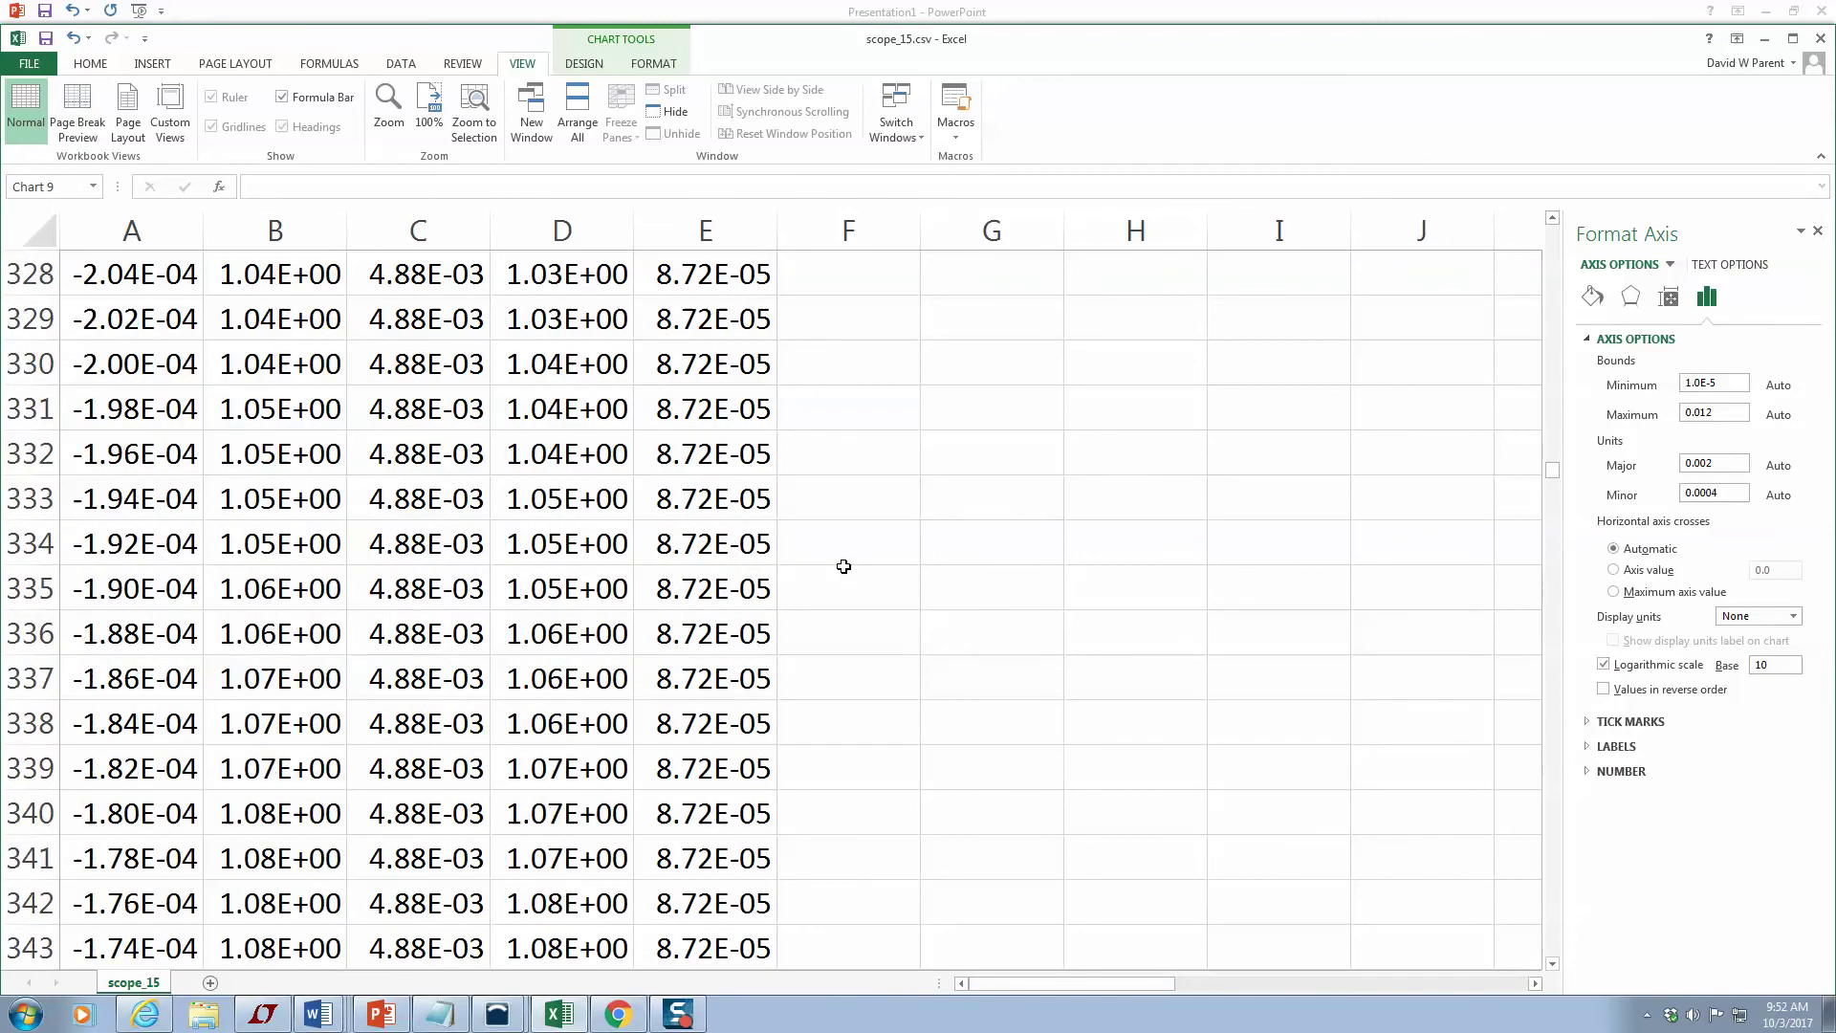
scroll(844, 566, "down", 20)
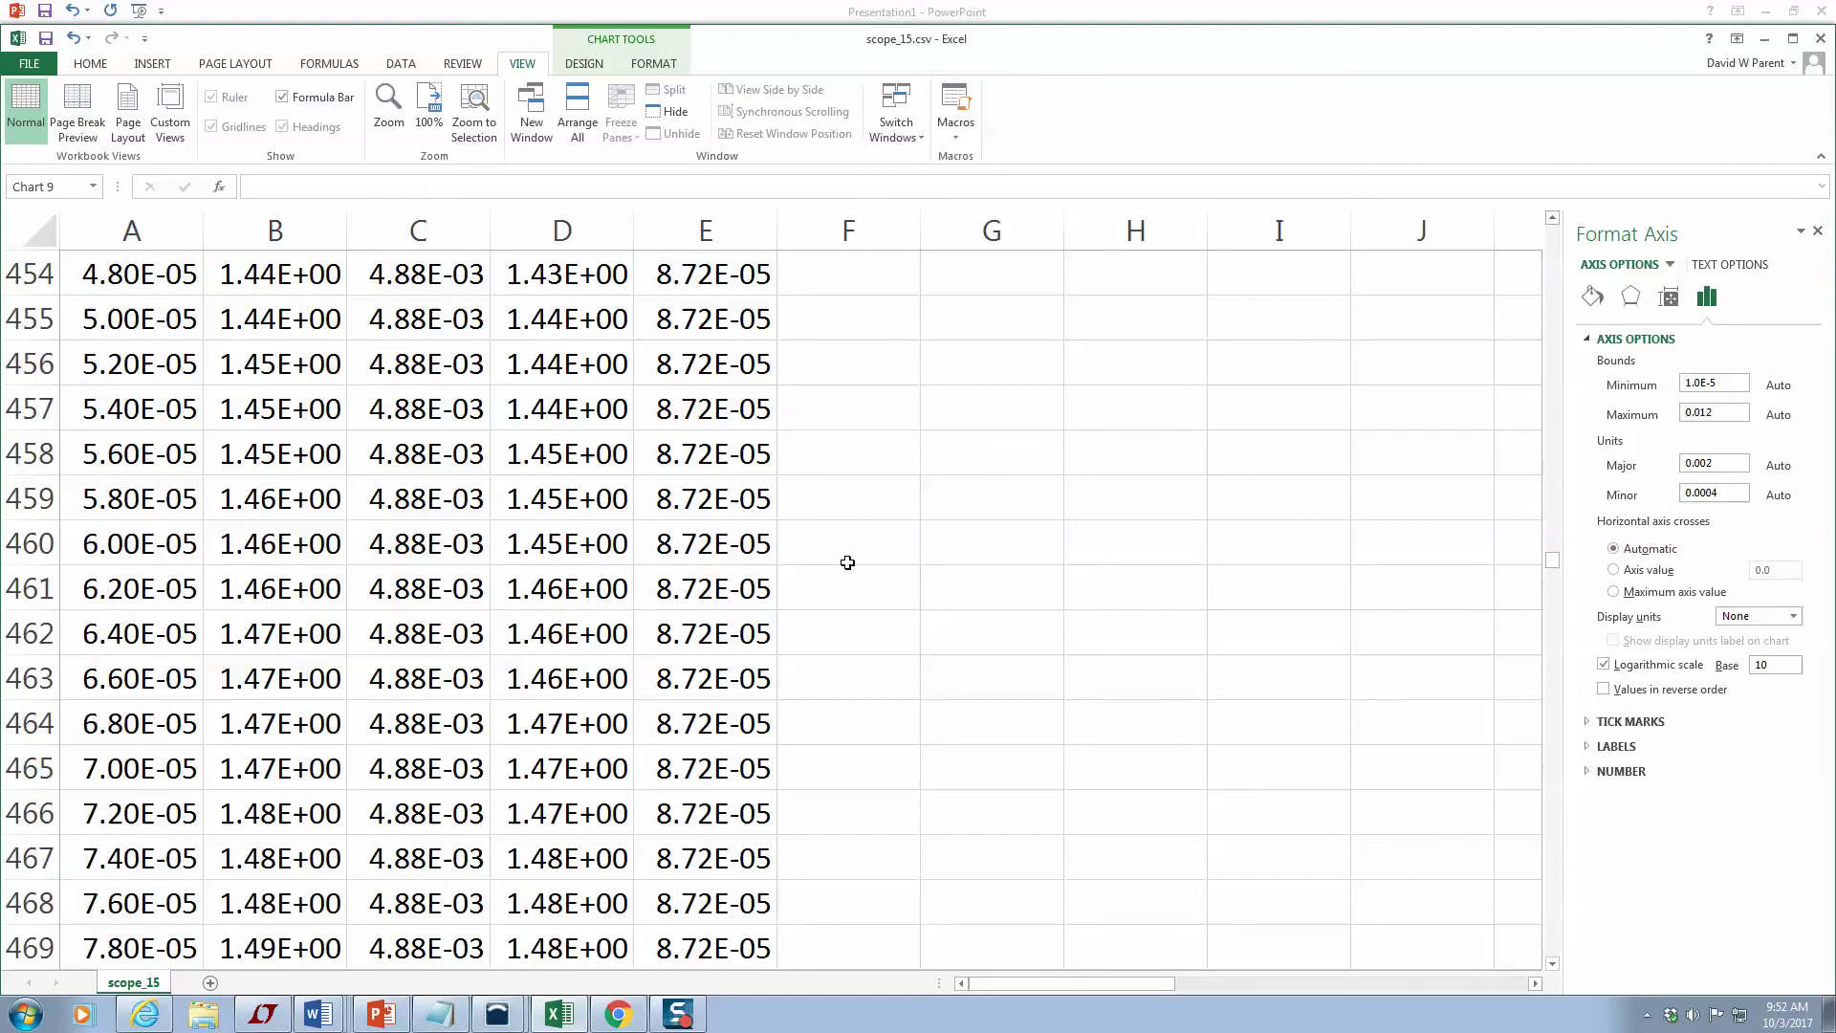
scroll(848, 562, "down", 19)
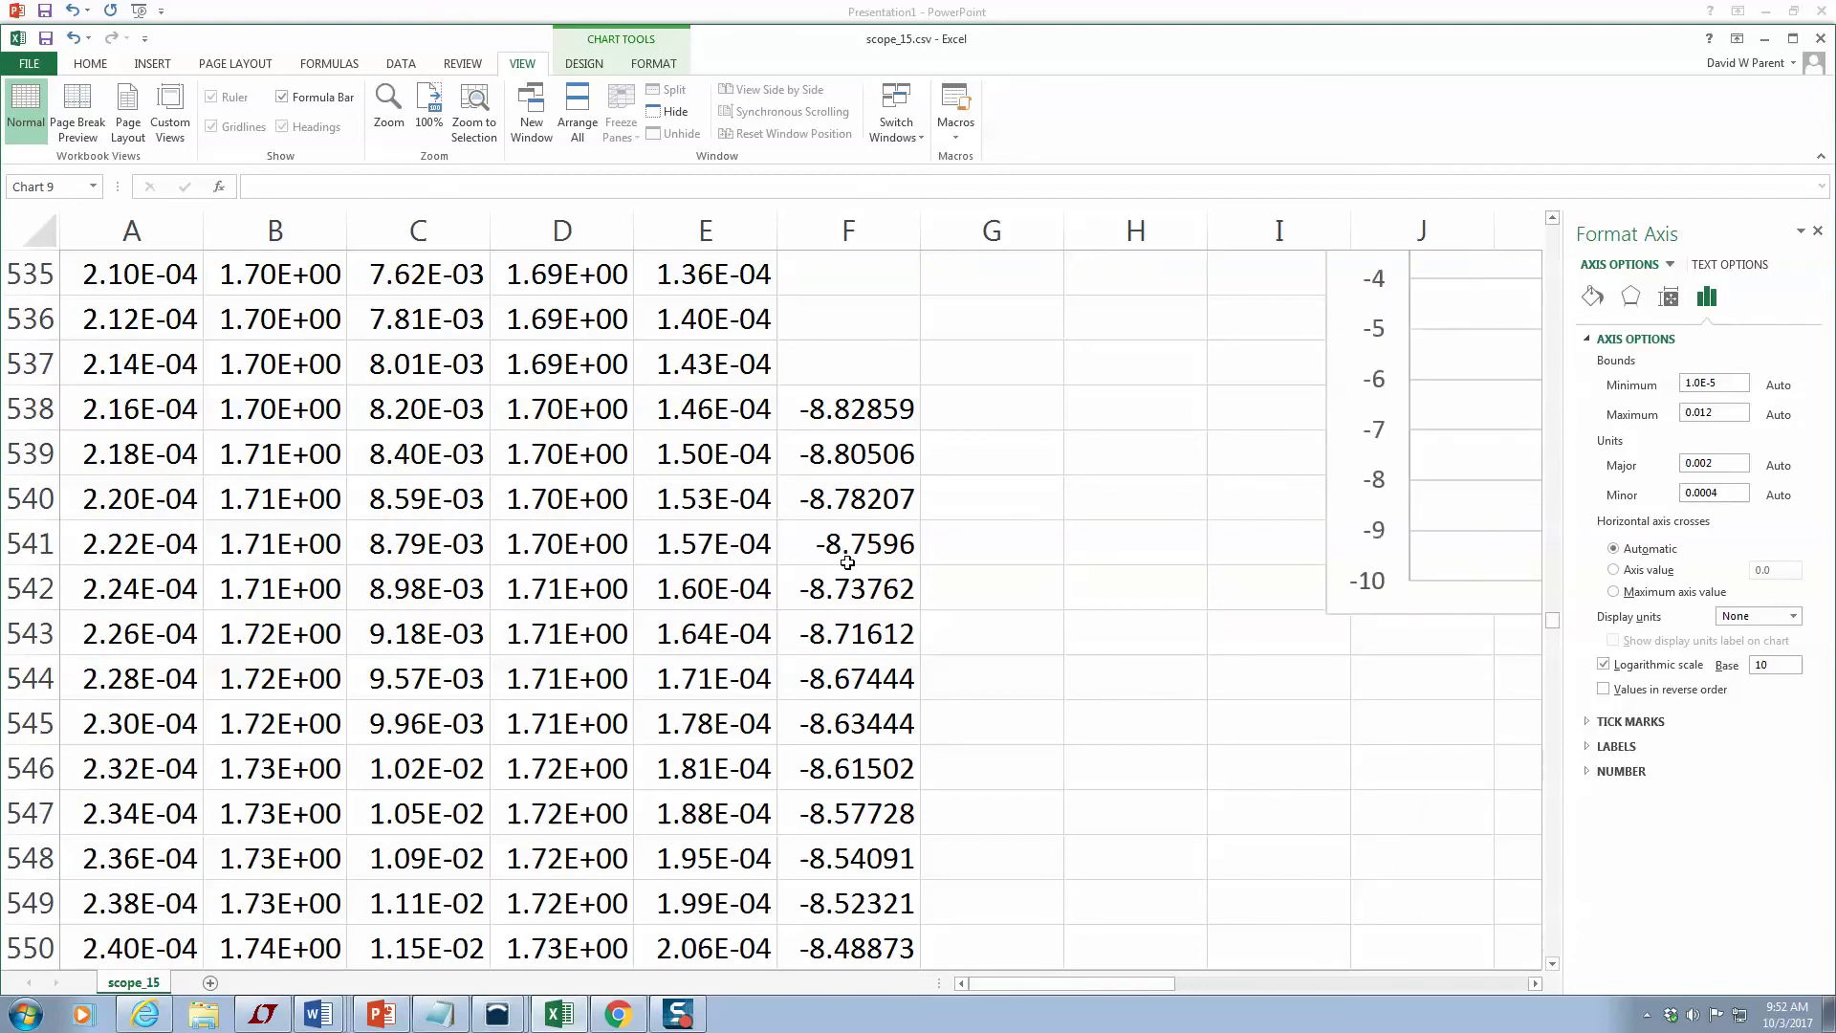
left_click(558, 427)
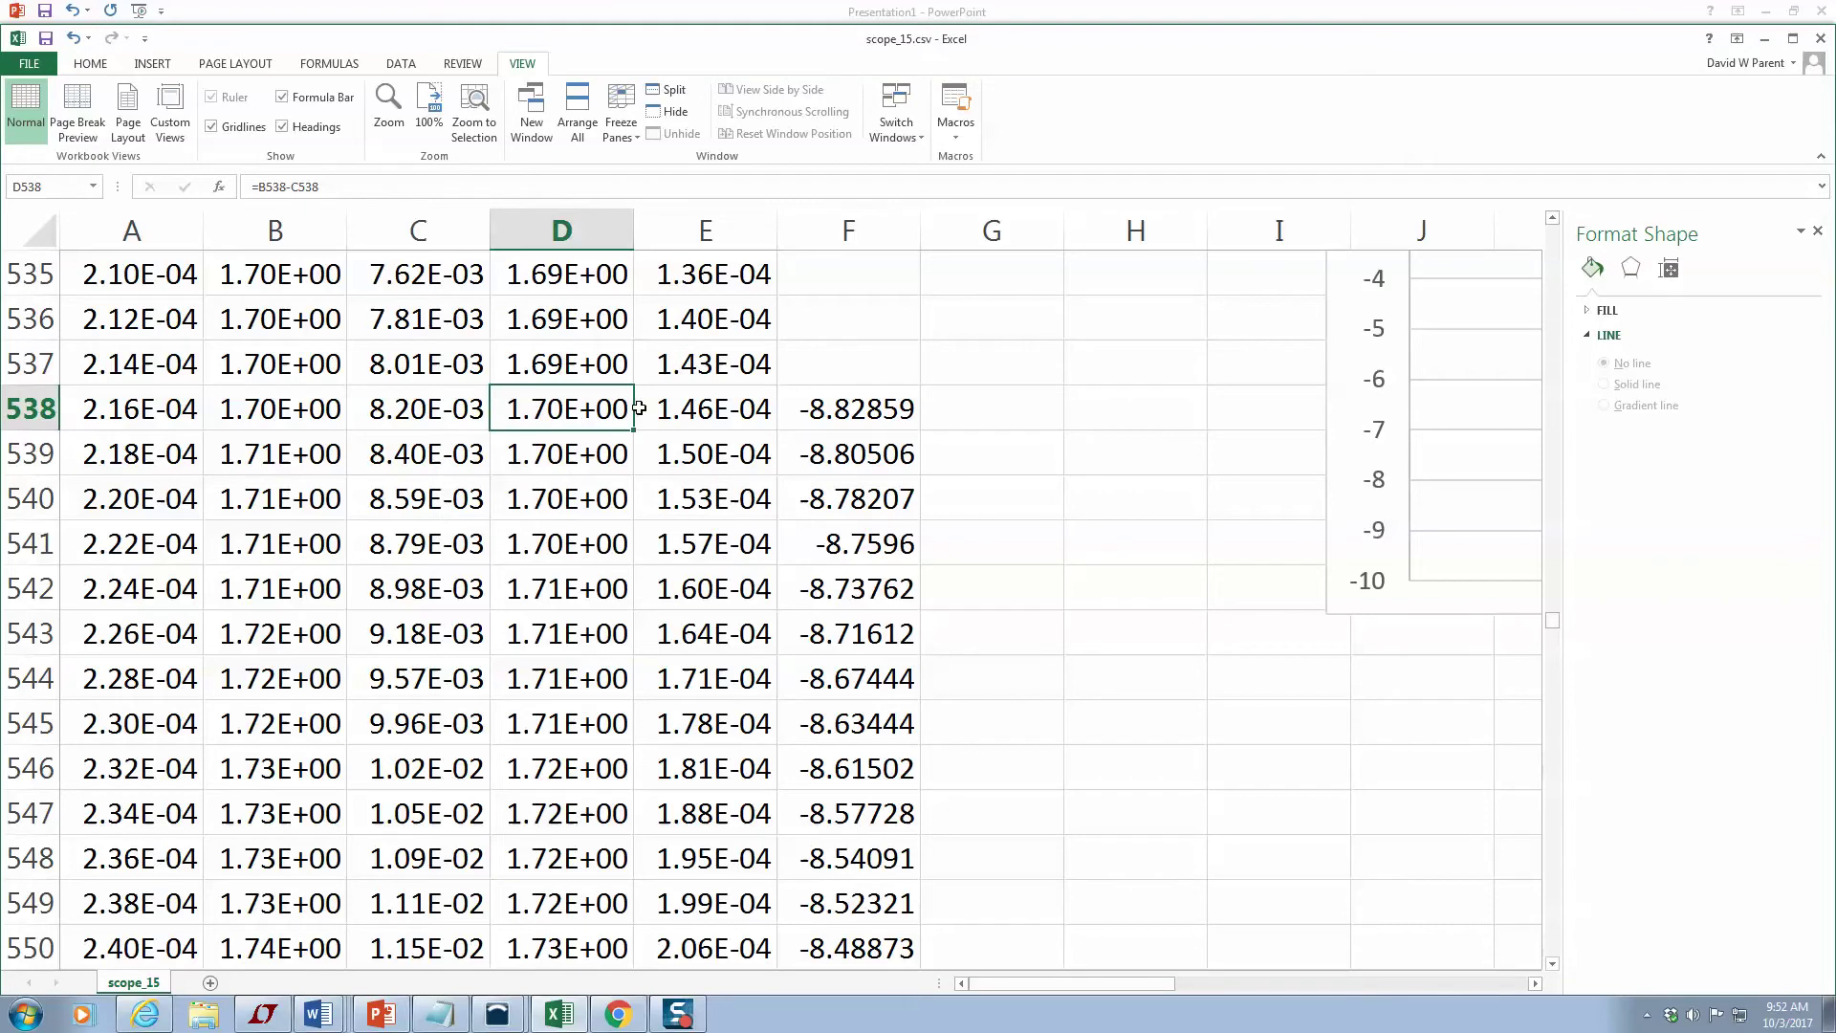
left_click(860, 412)
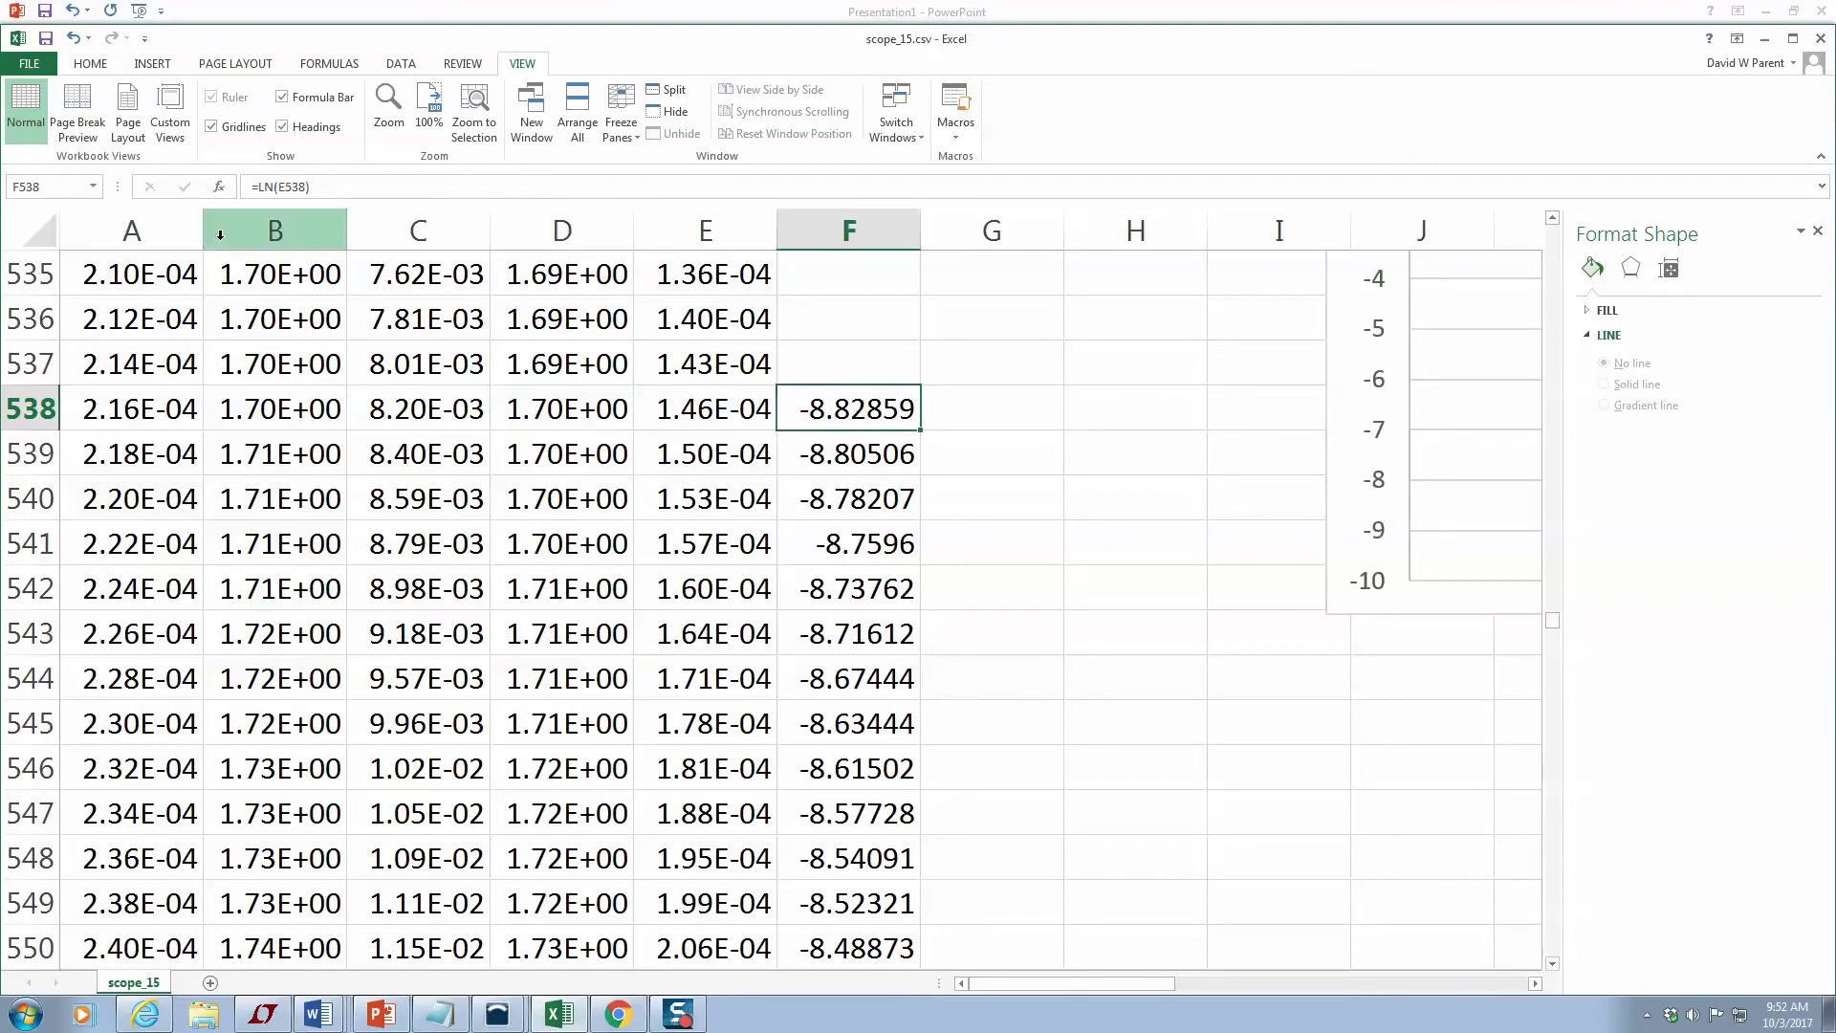
left_click(581, 410)
left_click_drag(581, 410, 579, 722)
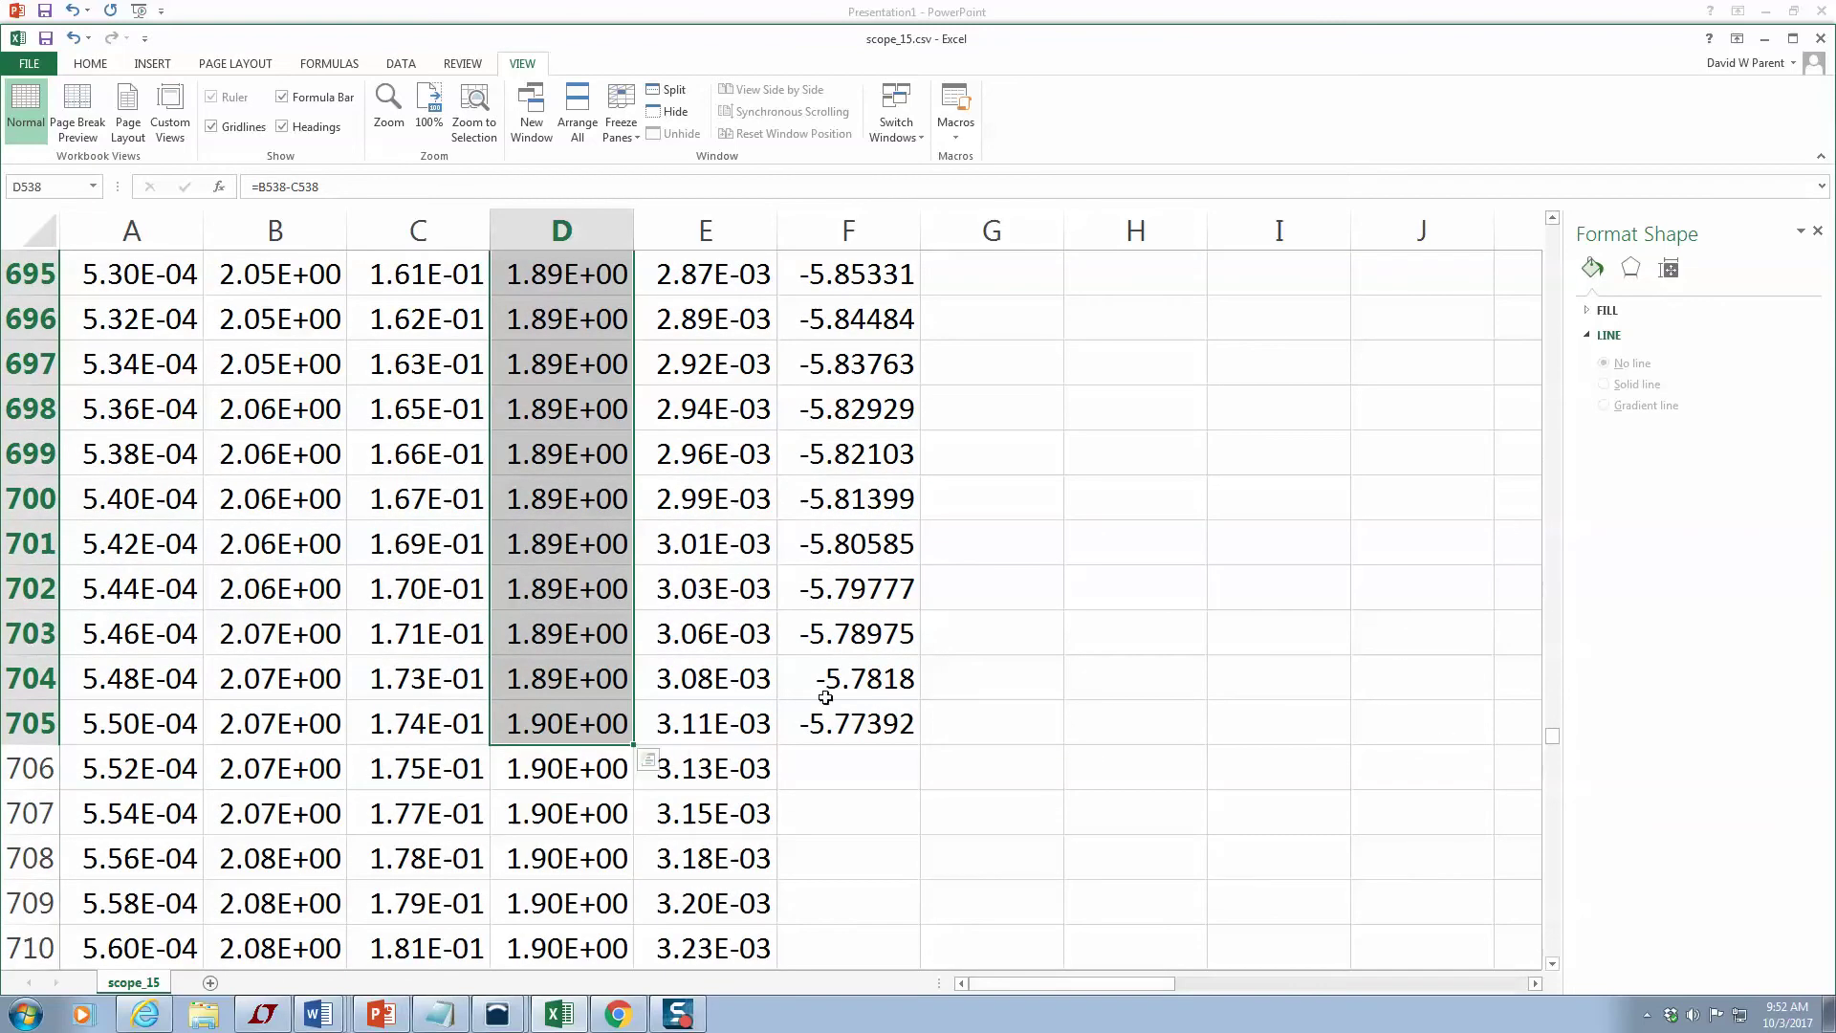
left_click_drag(828, 719, 796, 326, "ctrl")
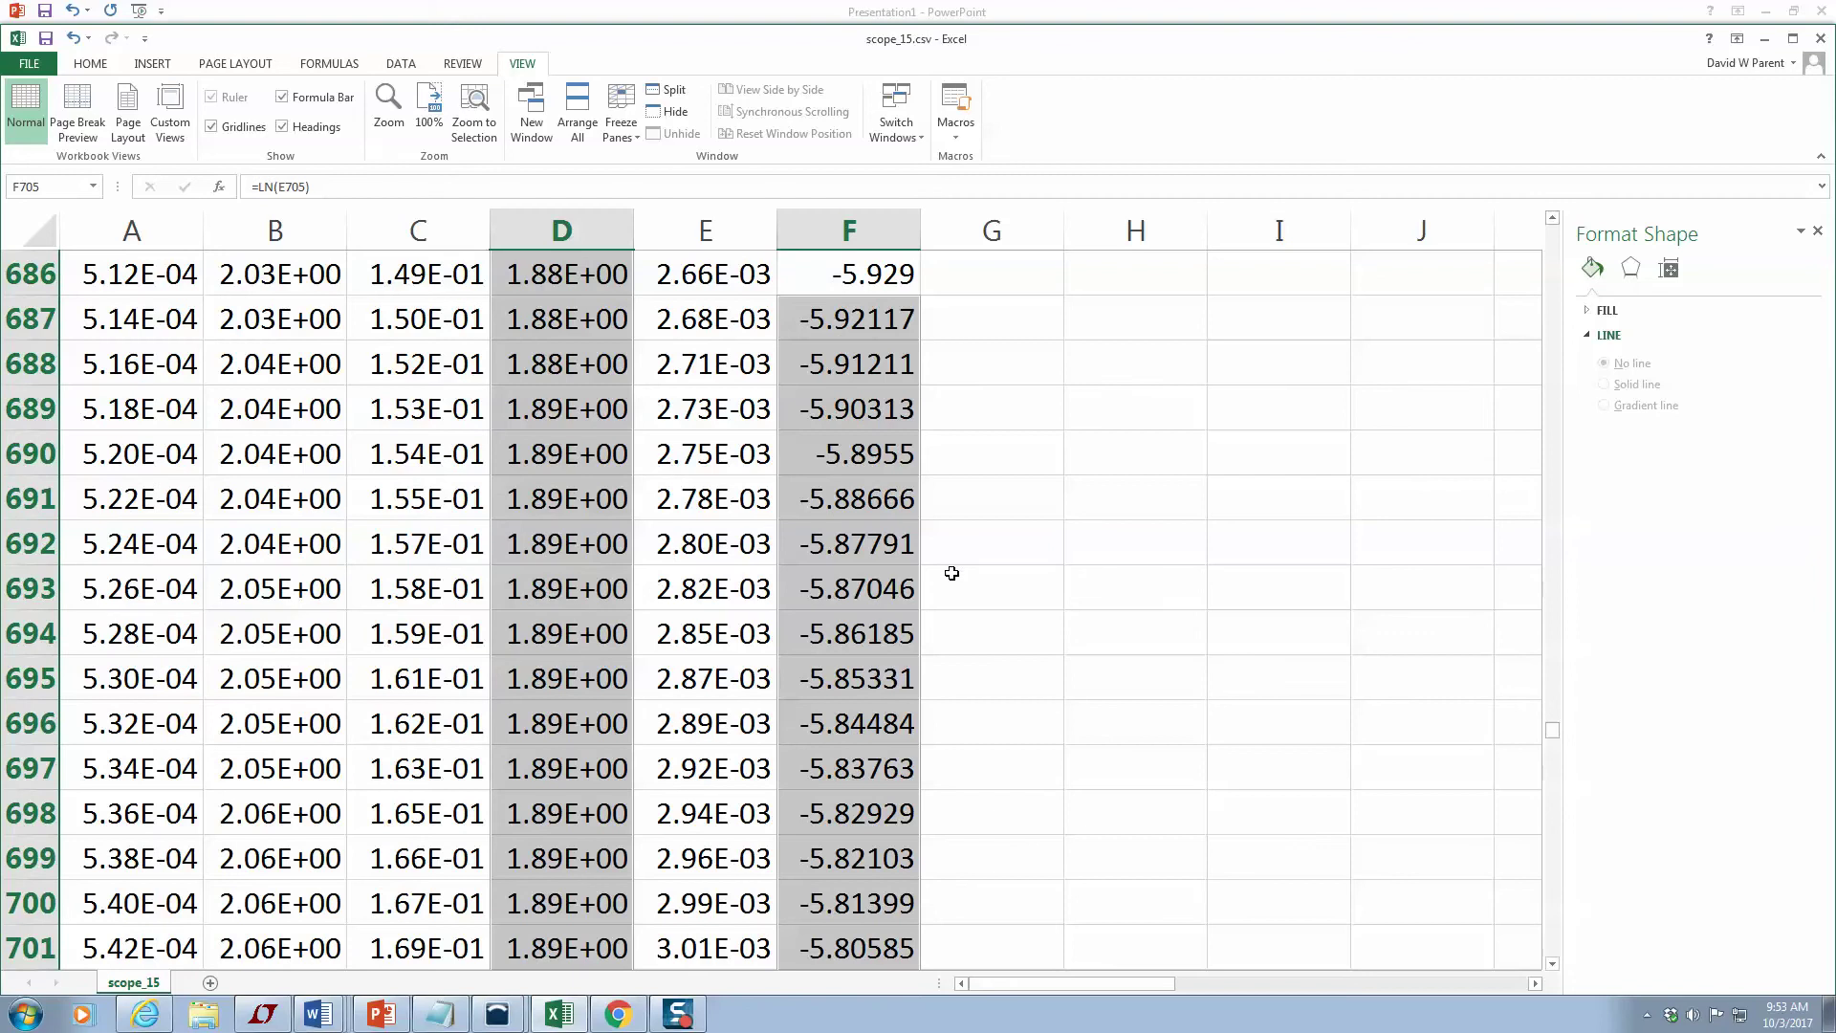
scroll(968, 445, "down", 8)
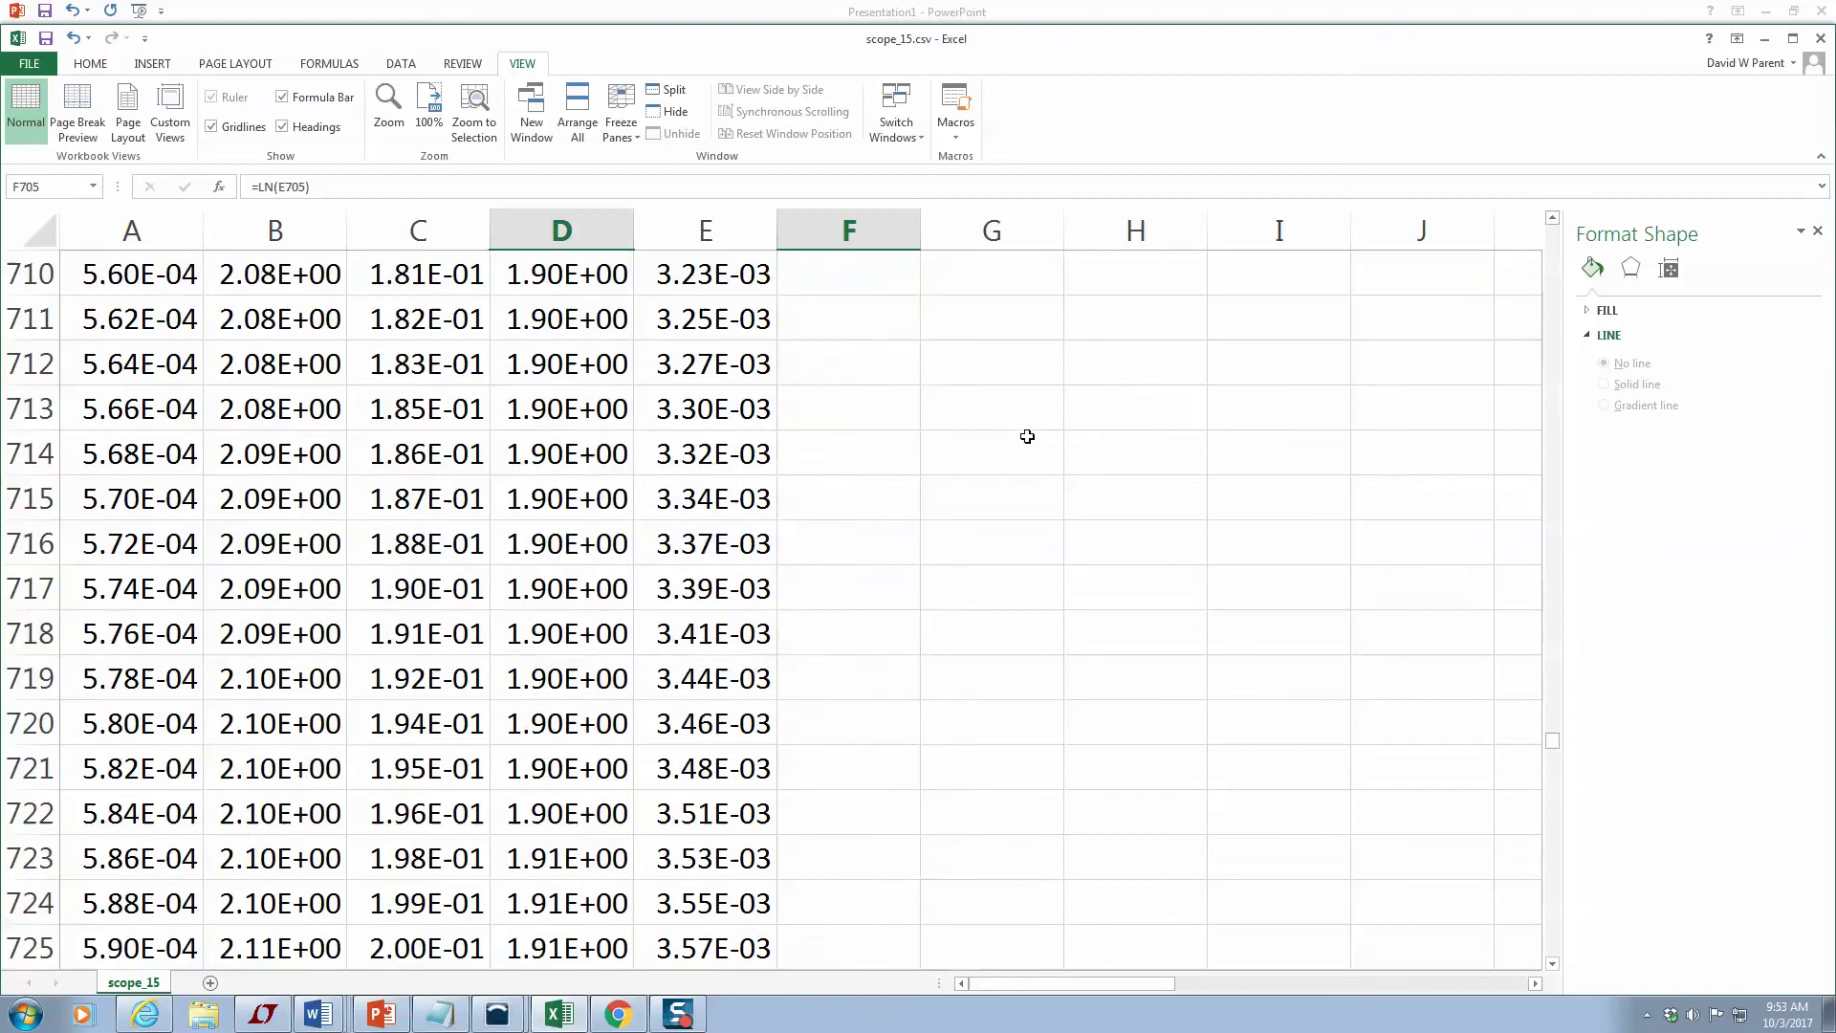
scroll(1024, 434, "up", 4)
left_click(892, 595)
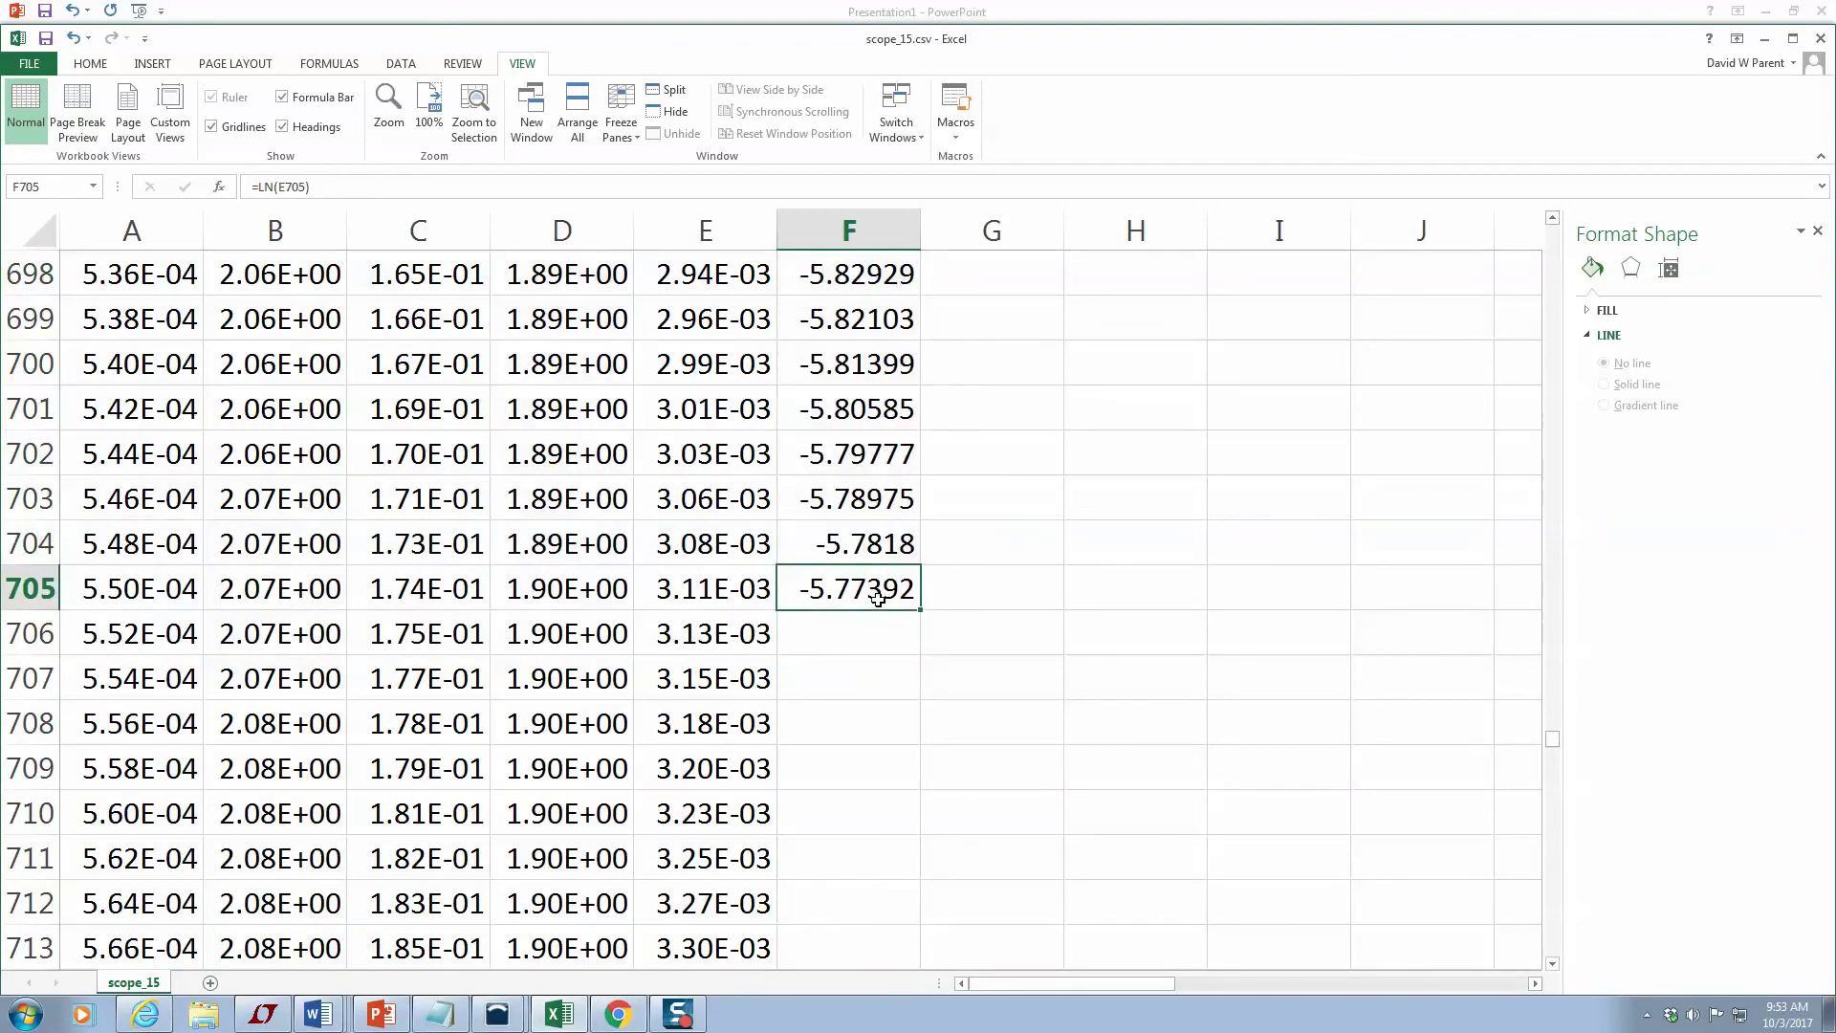
left_click_drag(562, 593, 504, 57)
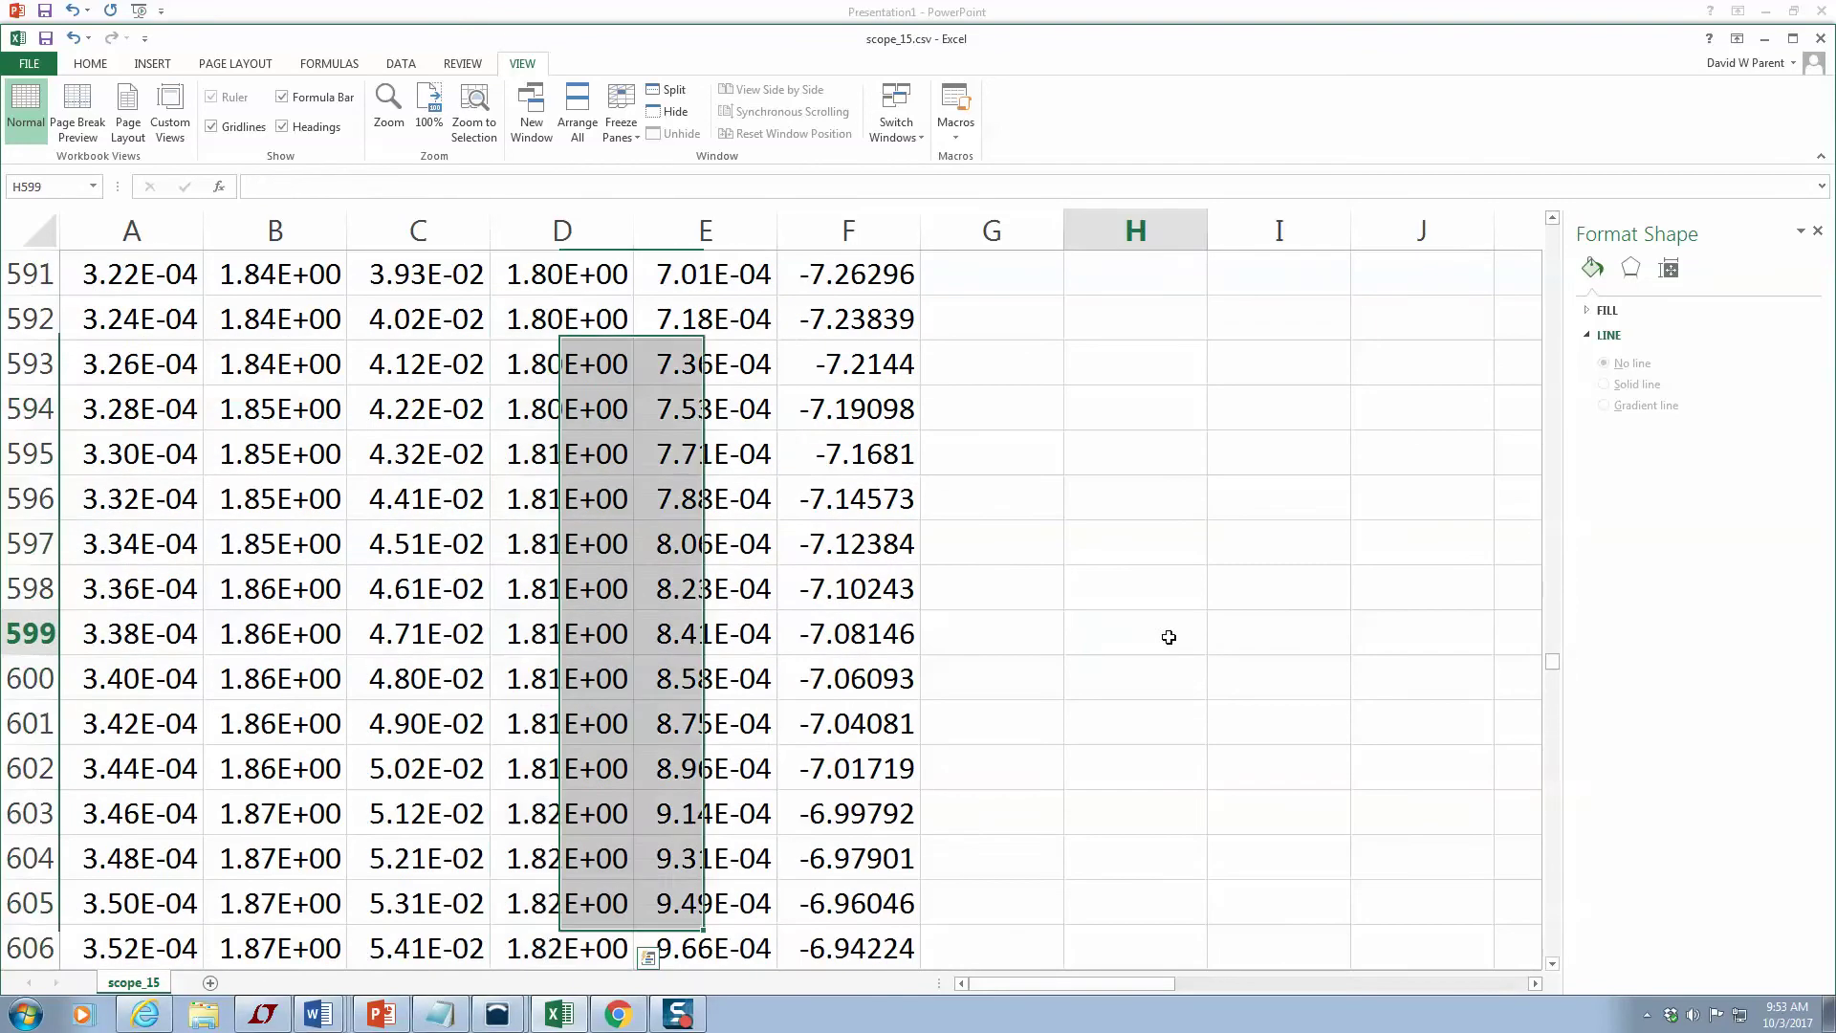
left_click(1136, 633)
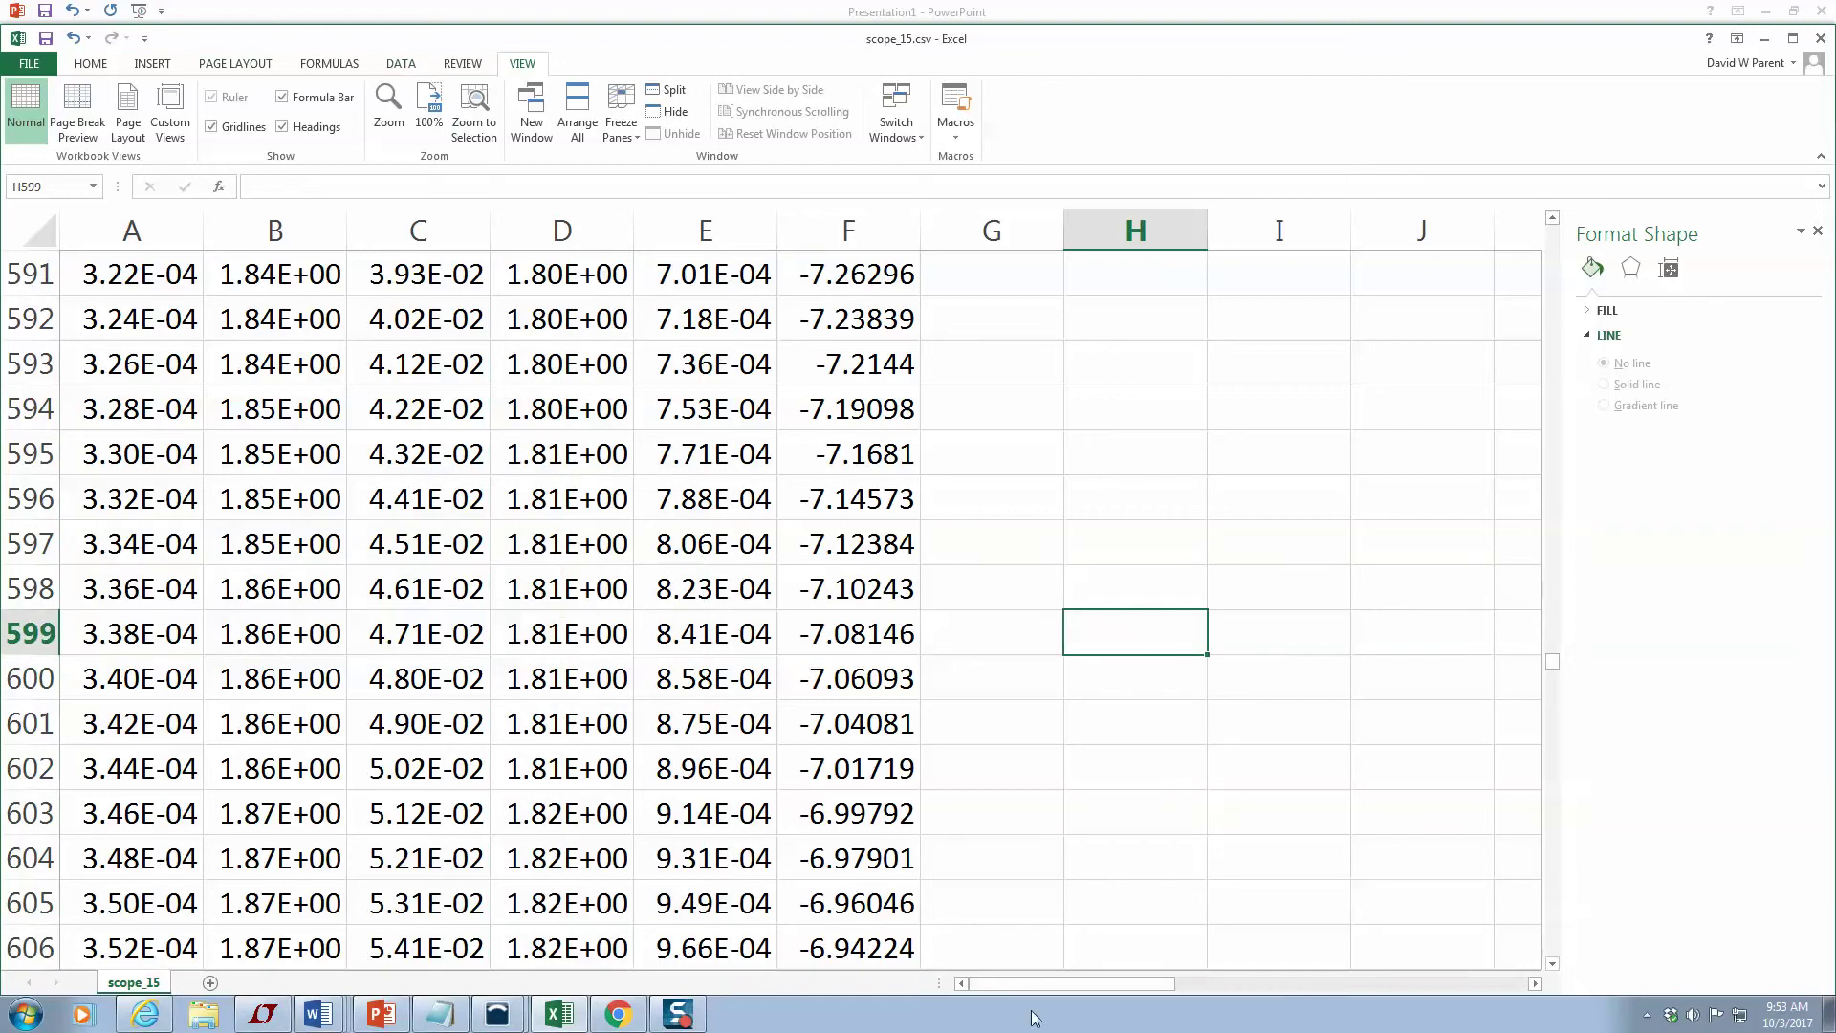
mouse_move(1017, 983)
left_mouse_down()
mouse_move(1266, 989)
mouse_move(1023, 985)
left_mouse_up()
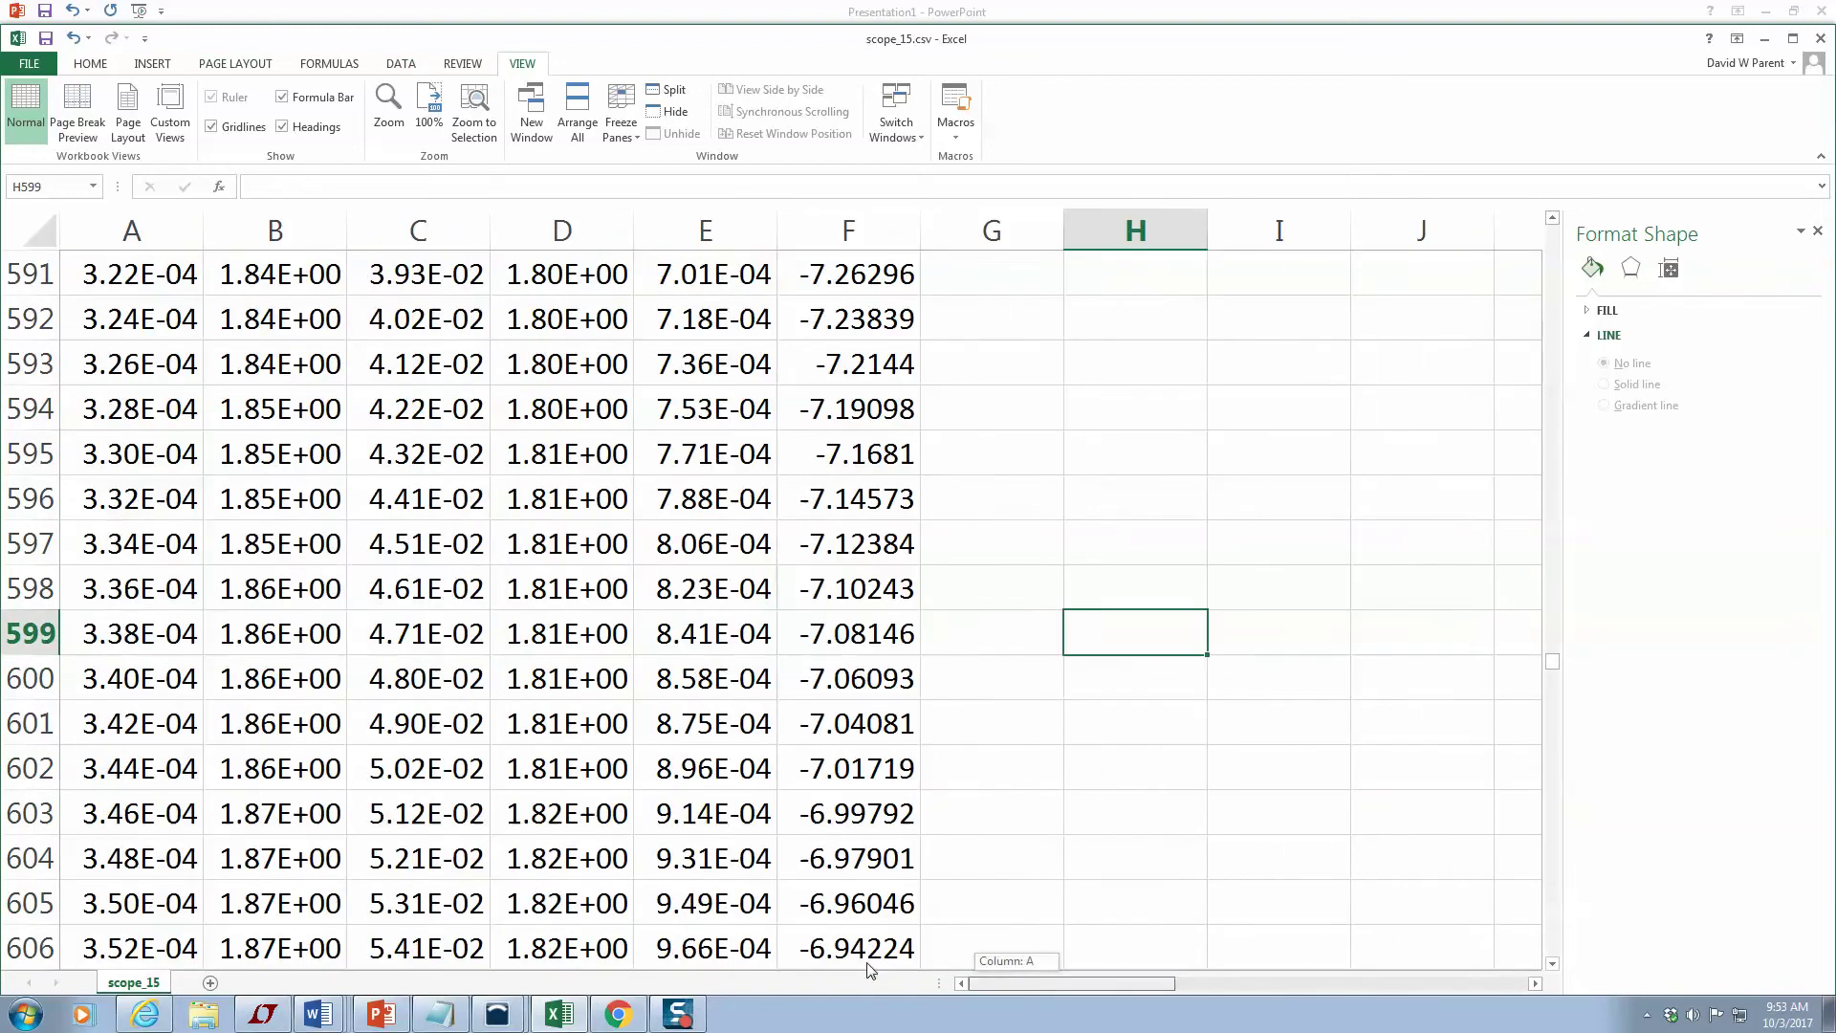
scroll(791, 813, "down", 8)
scroll(791, 800, "up", 12)
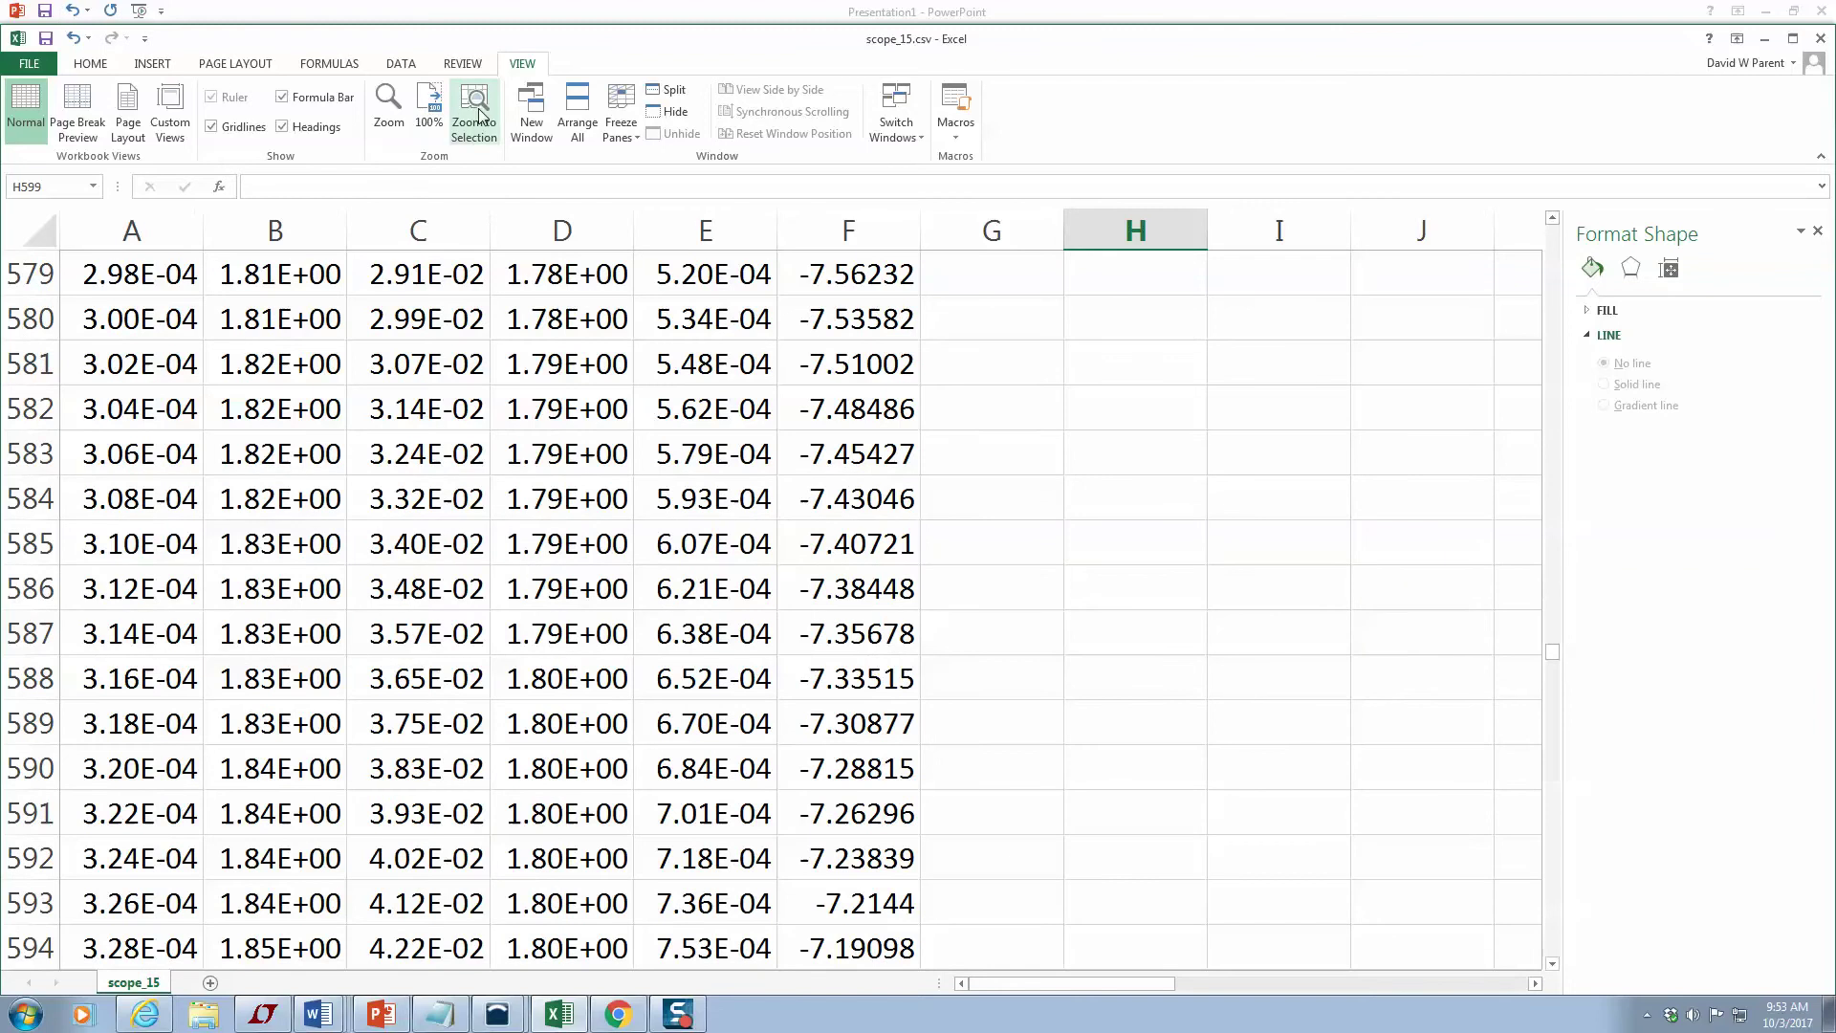
Set the sheet magnification to 75%.
left_click(388, 107)
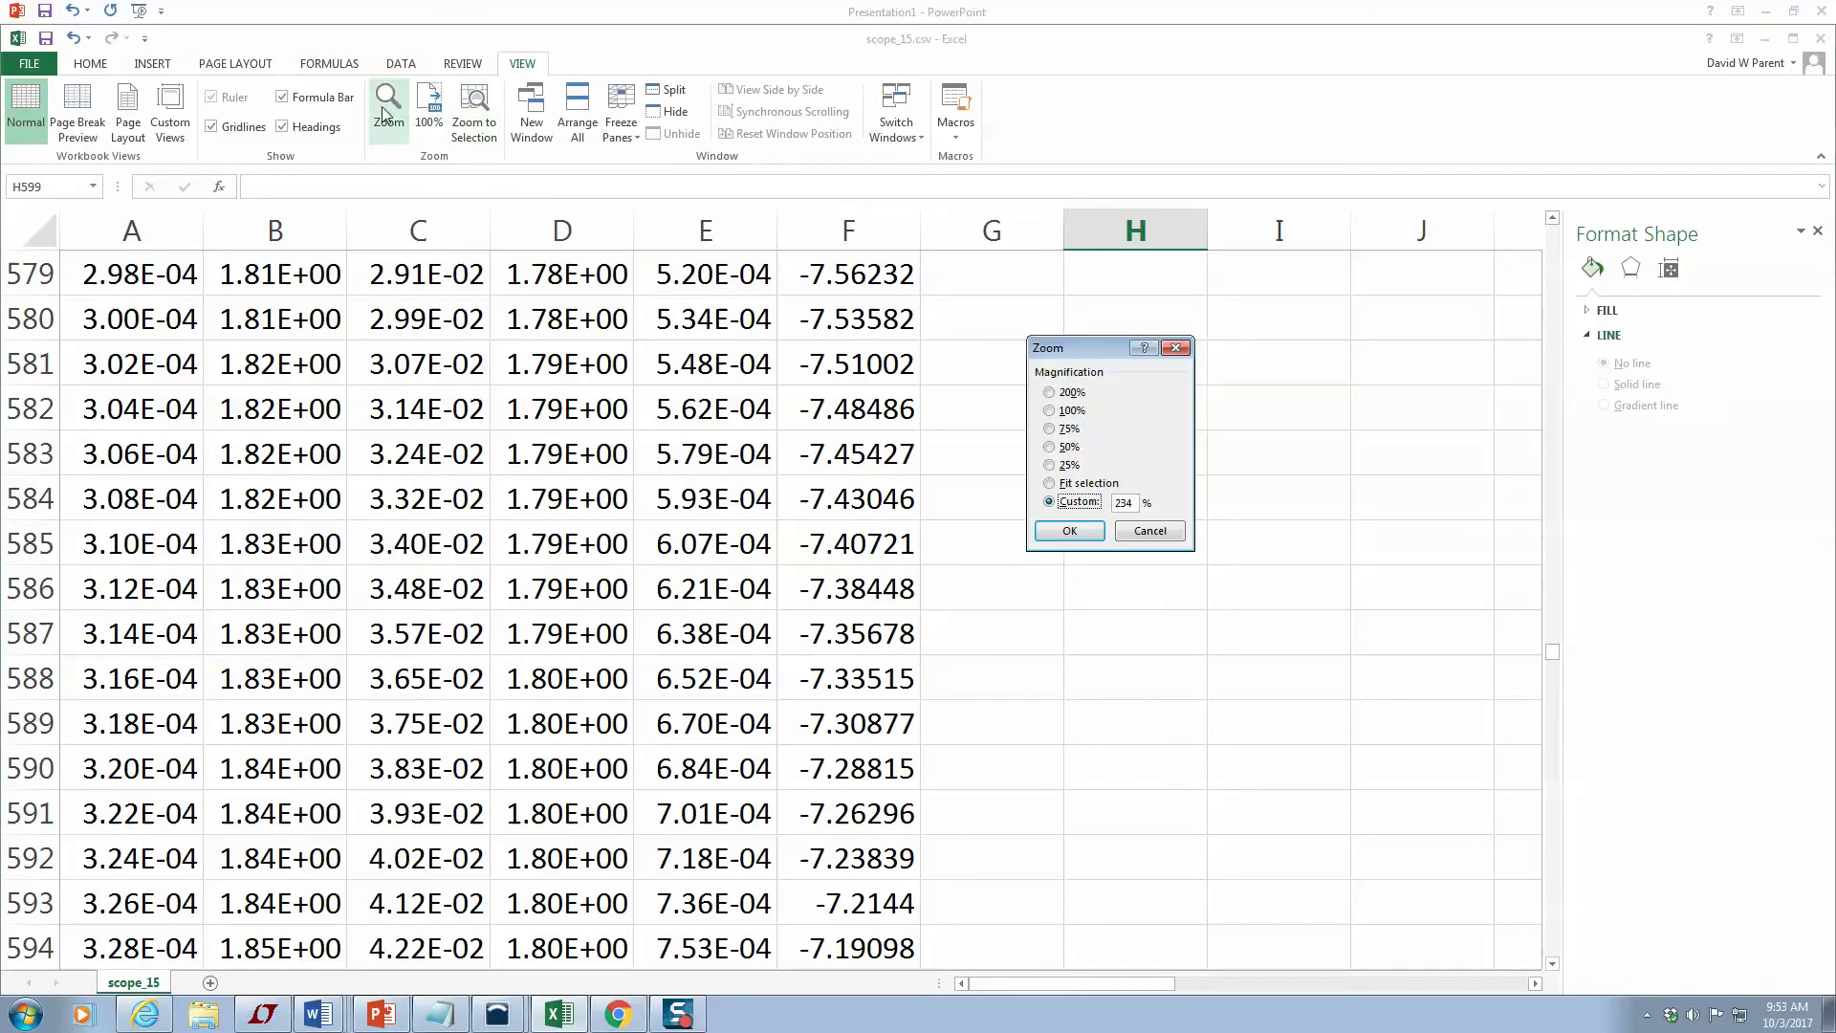
left_click(1050, 429)
left_click(1069, 531)
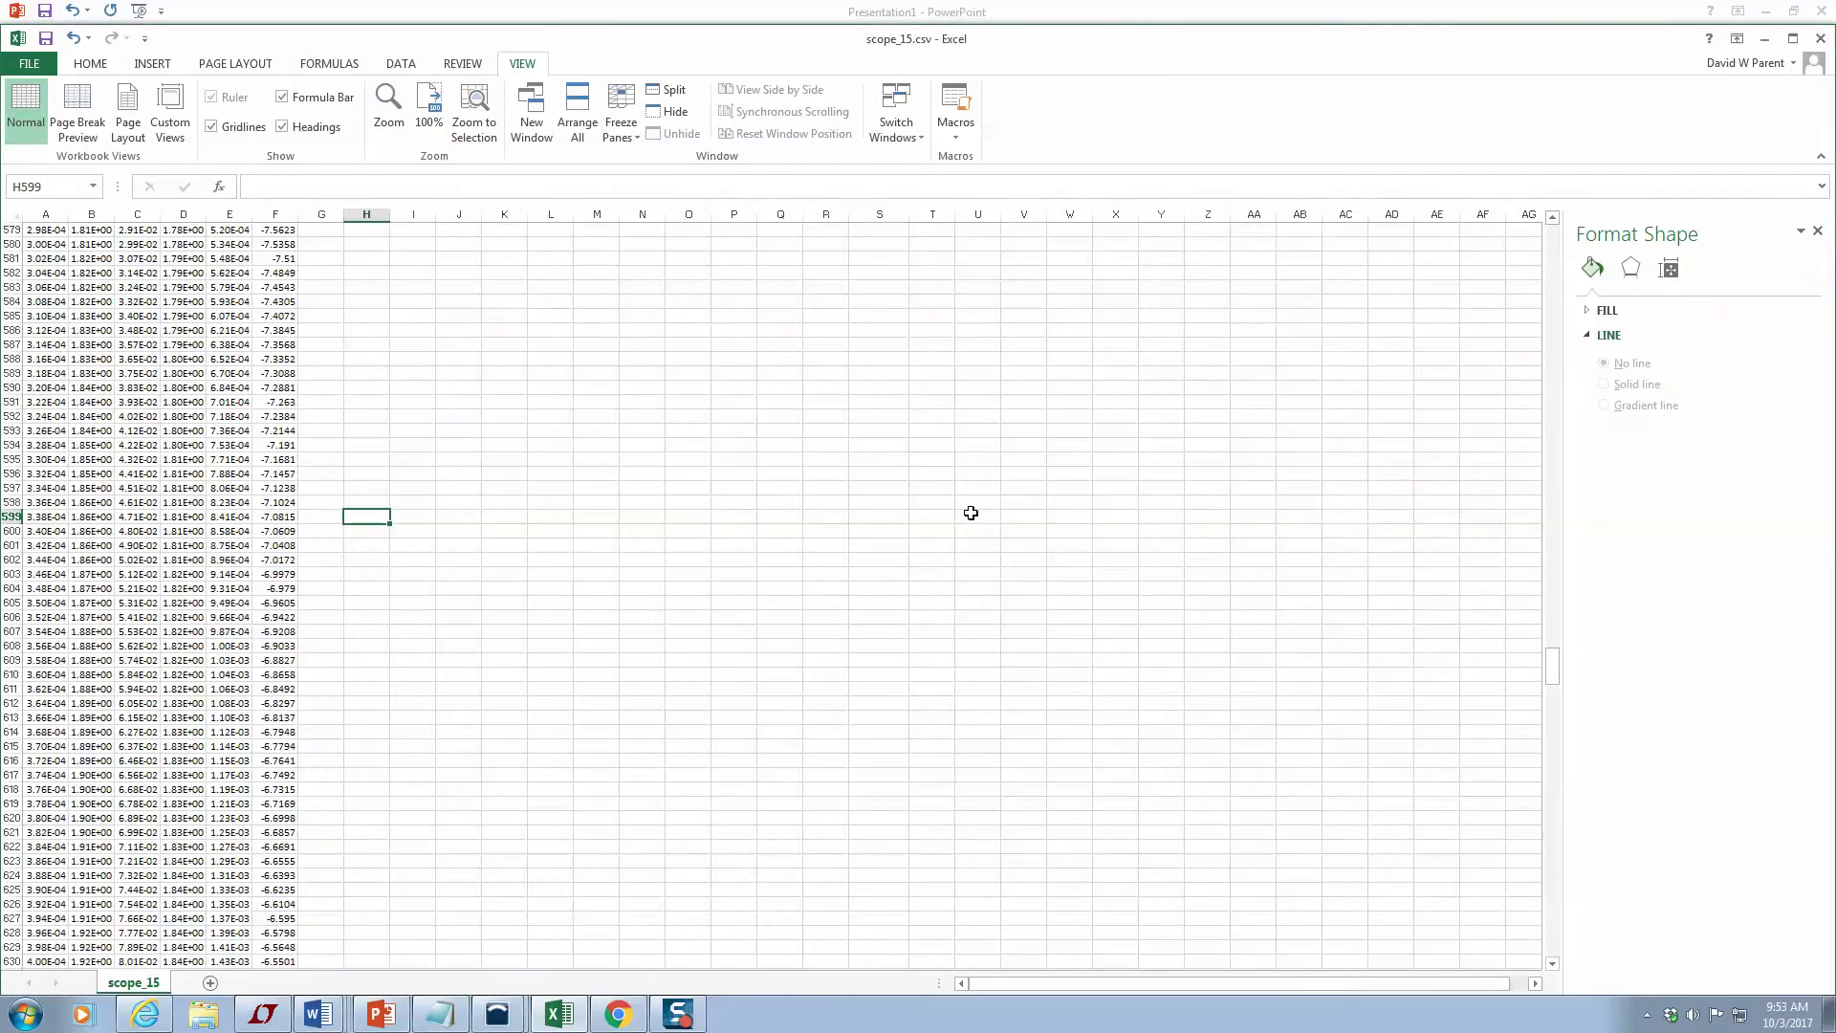
Scroll up to the log-current chart and zoom it to fill the window.
scroll(911, 469, "down", 20)
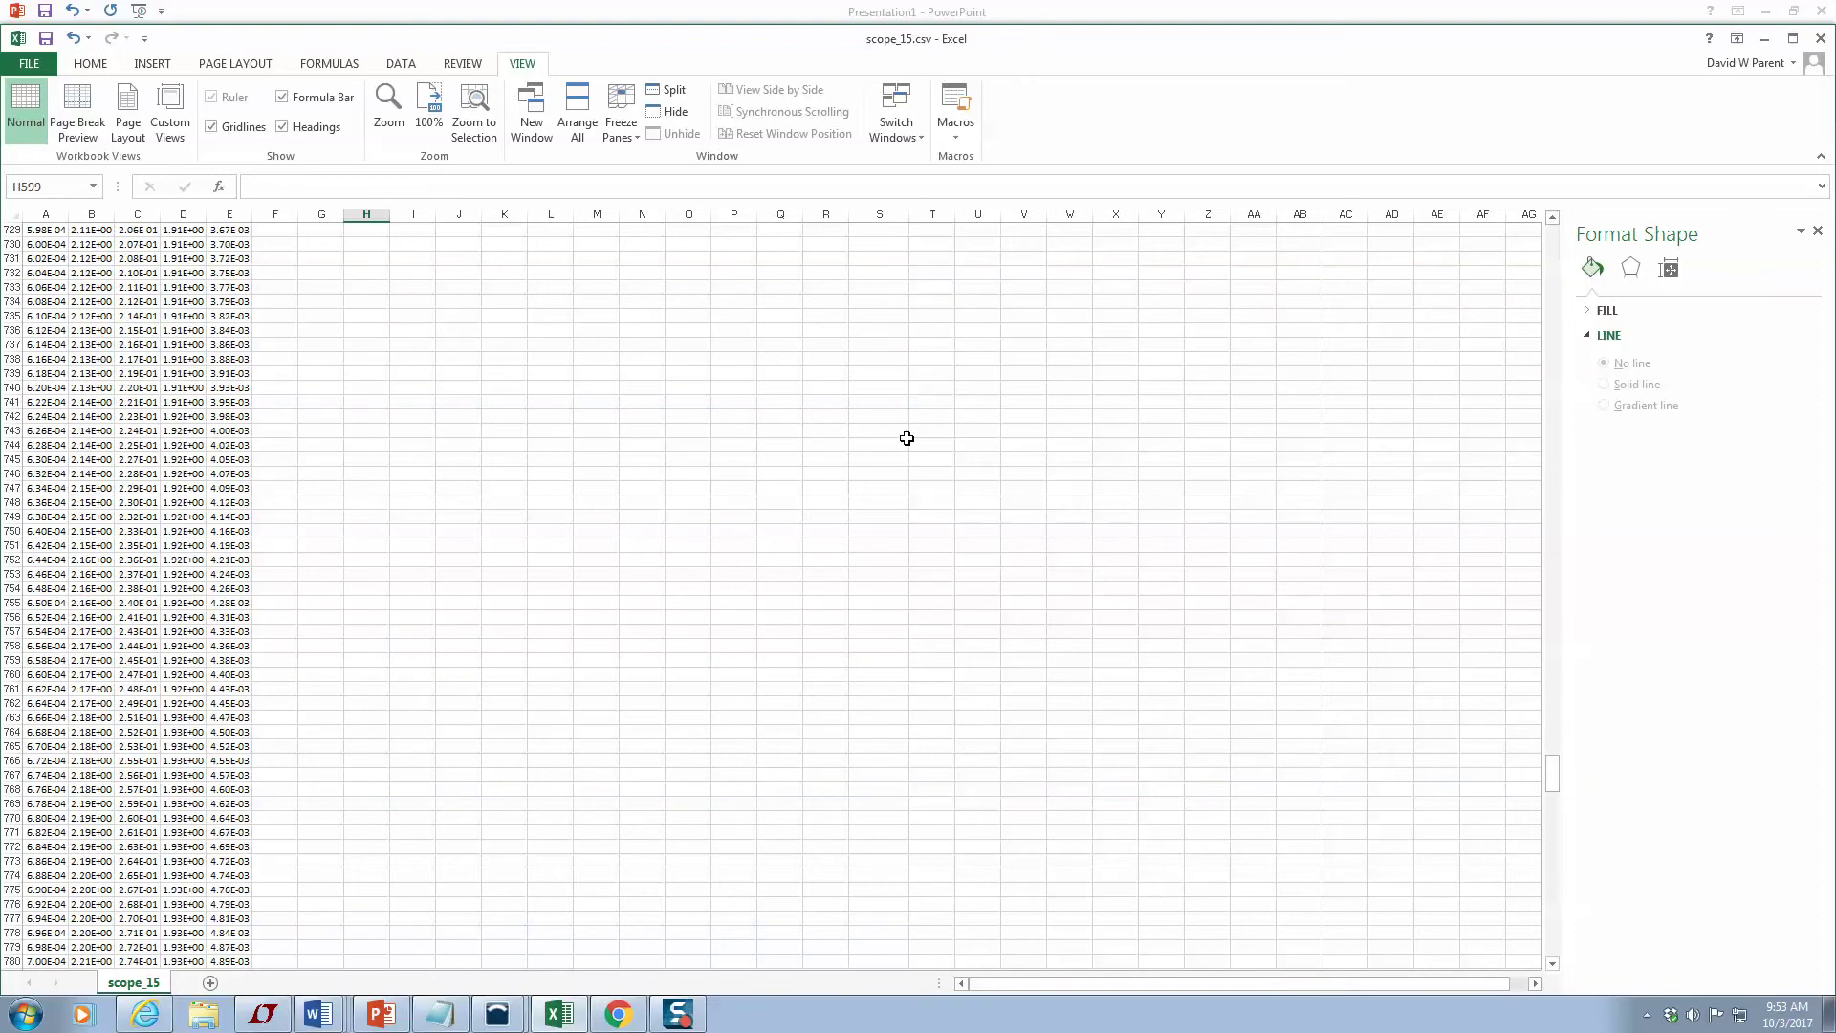
scroll(909, 435, "up", 13)
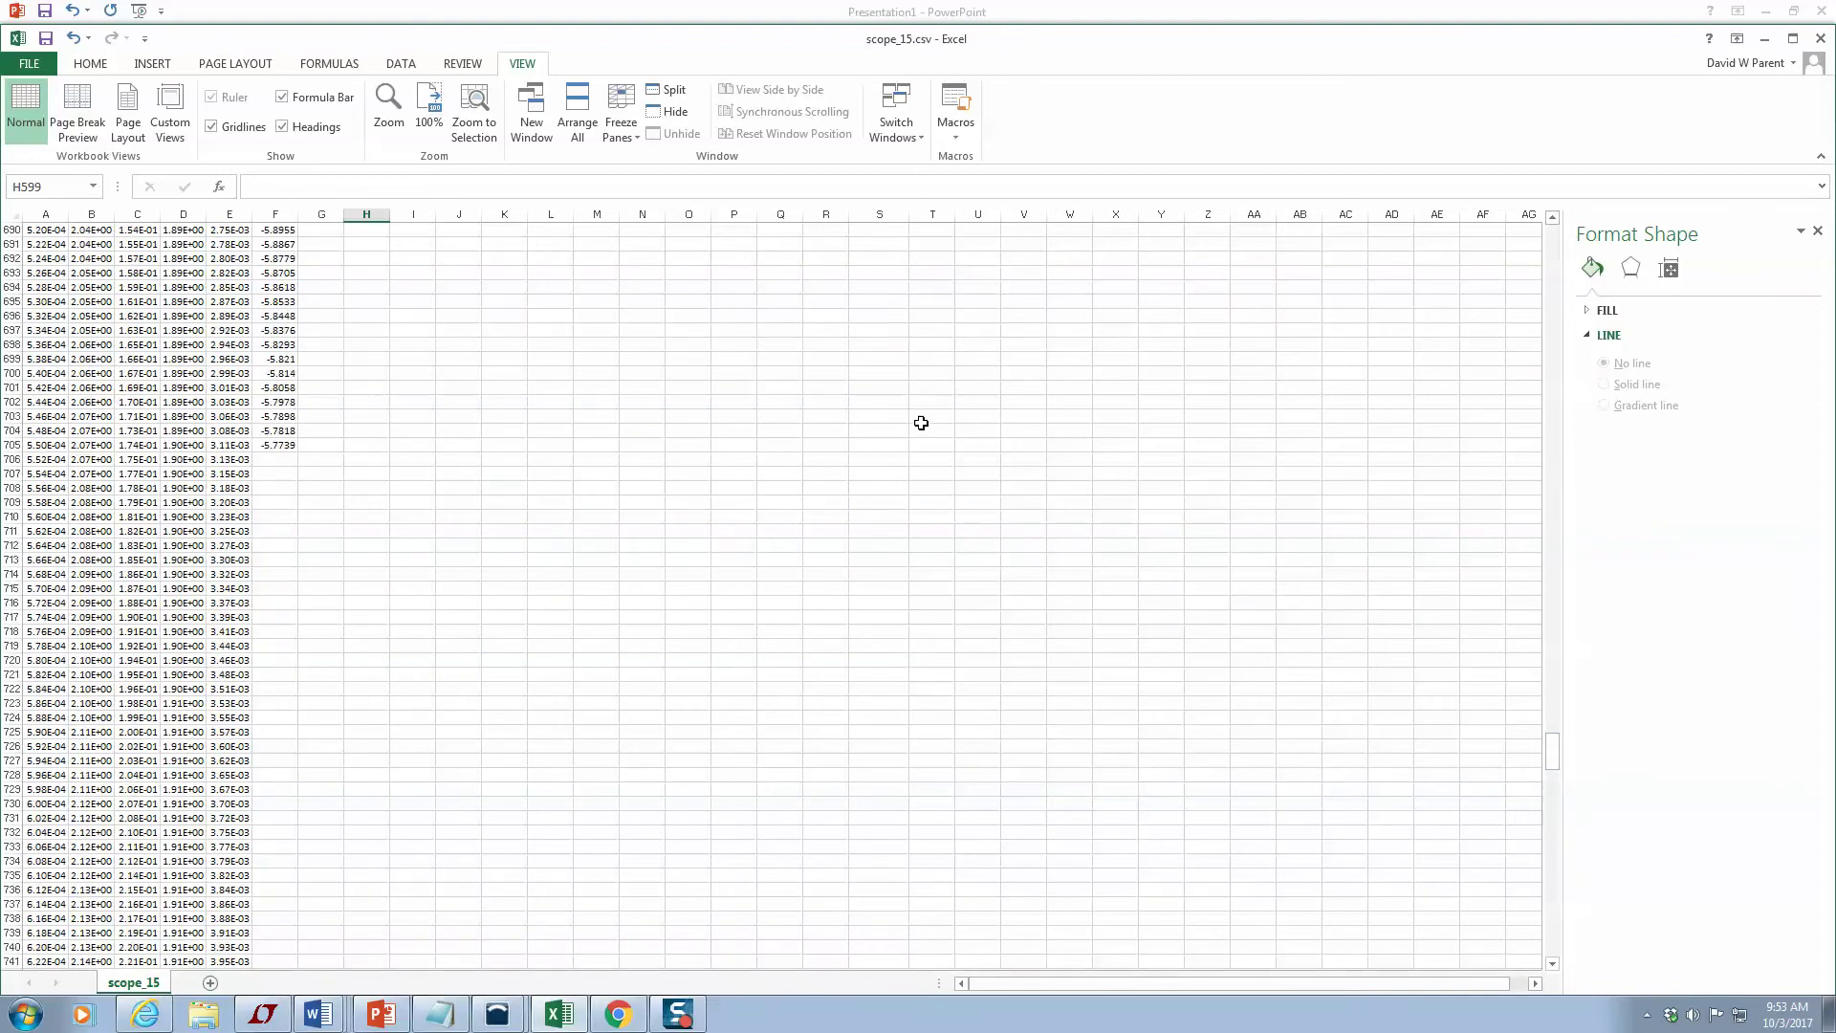
scroll(921, 423, "up", 20)
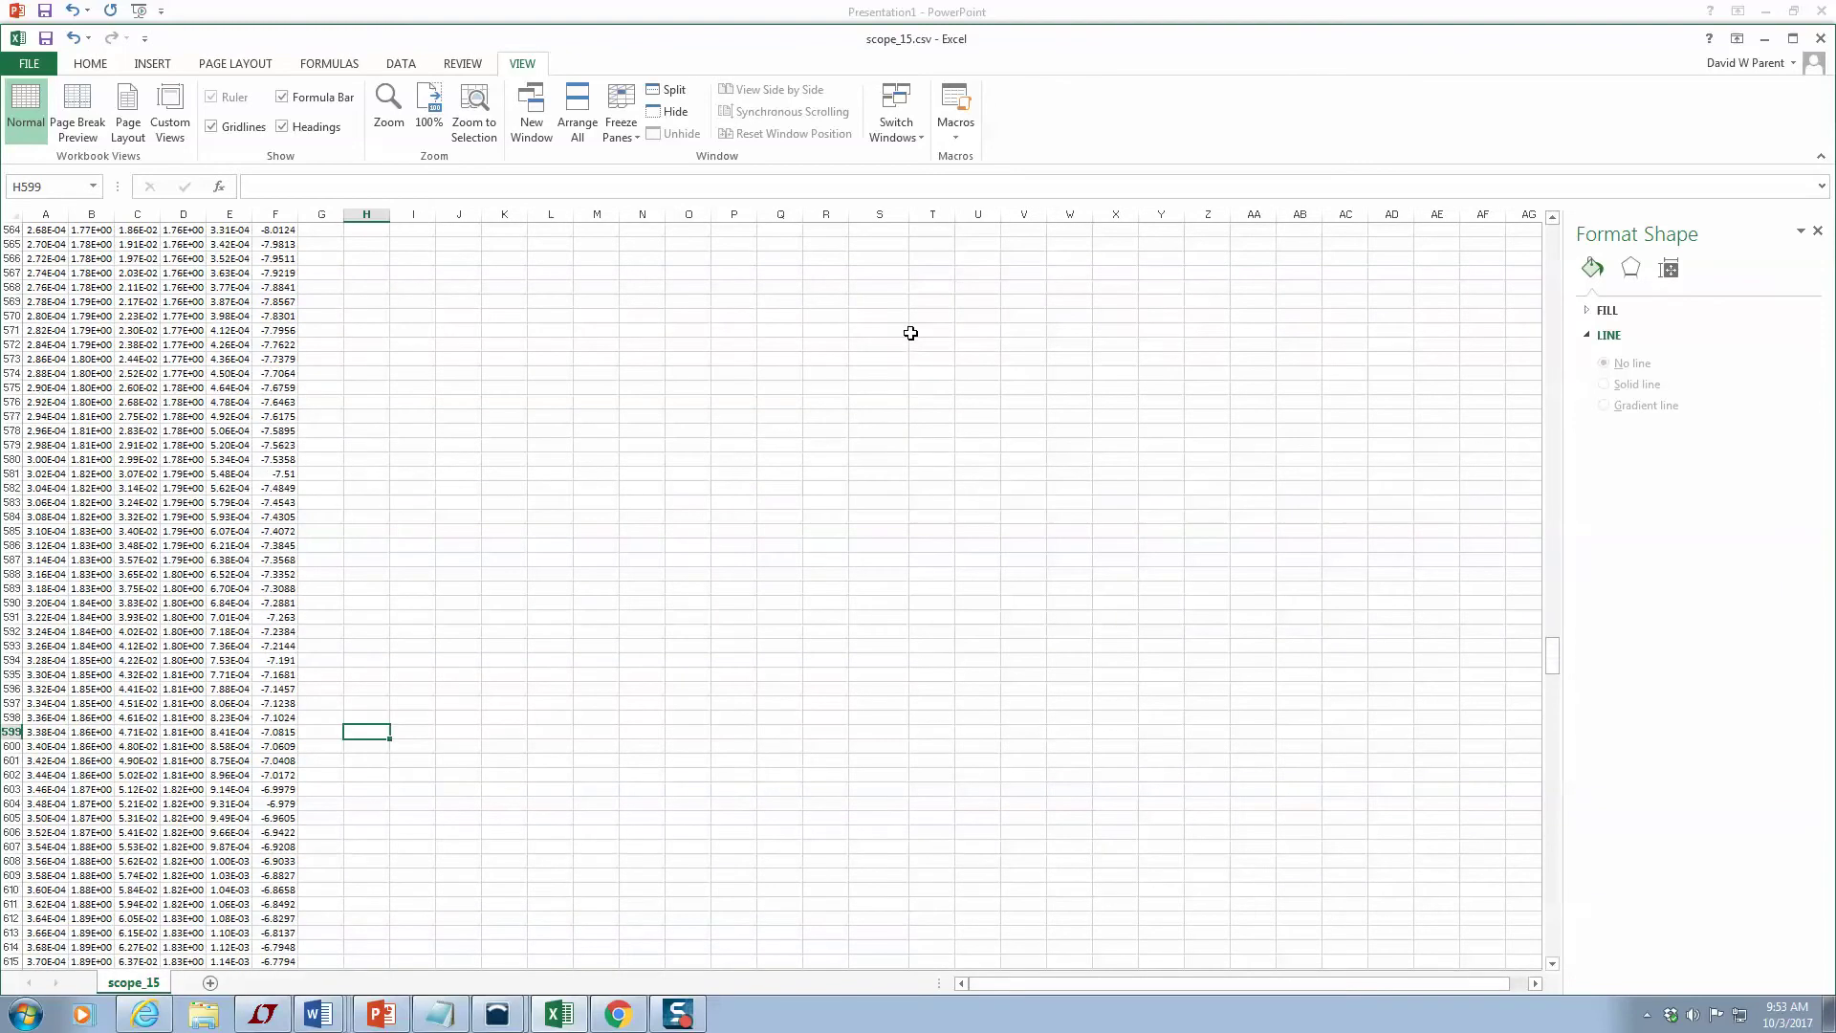
scroll(910, 333, "up", 14)
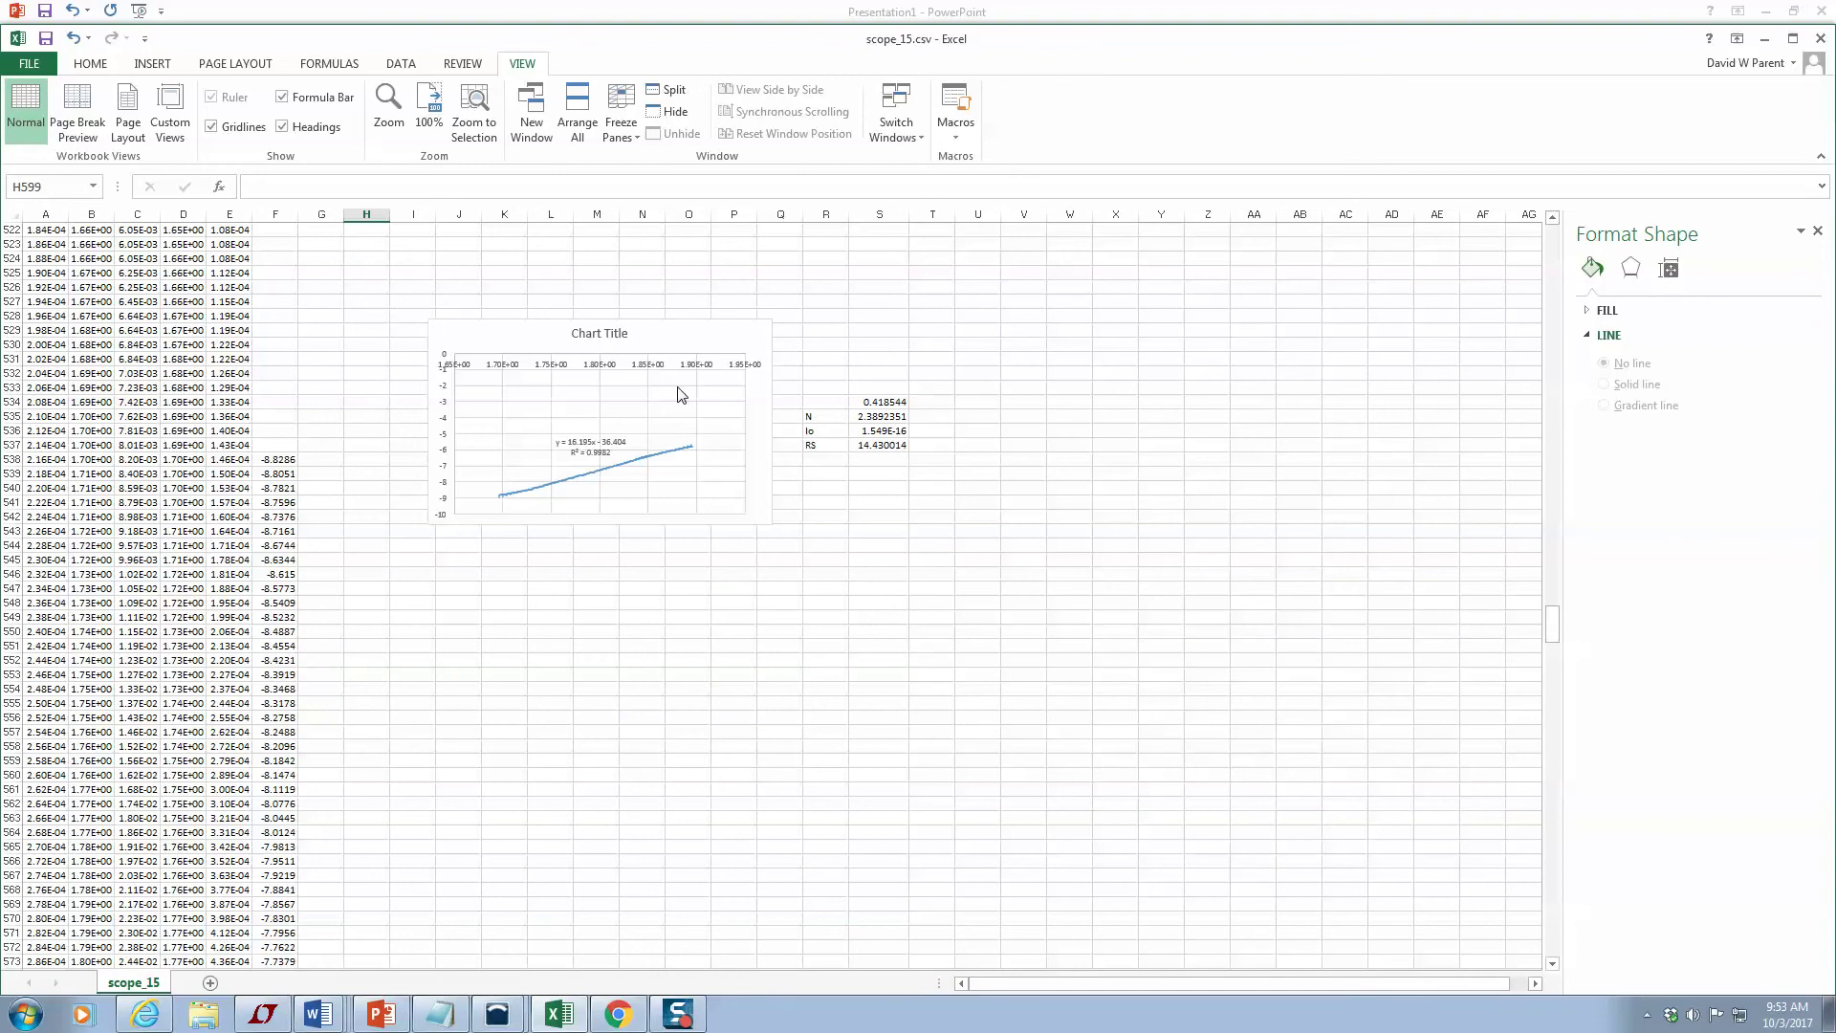
left_click(643, 352)
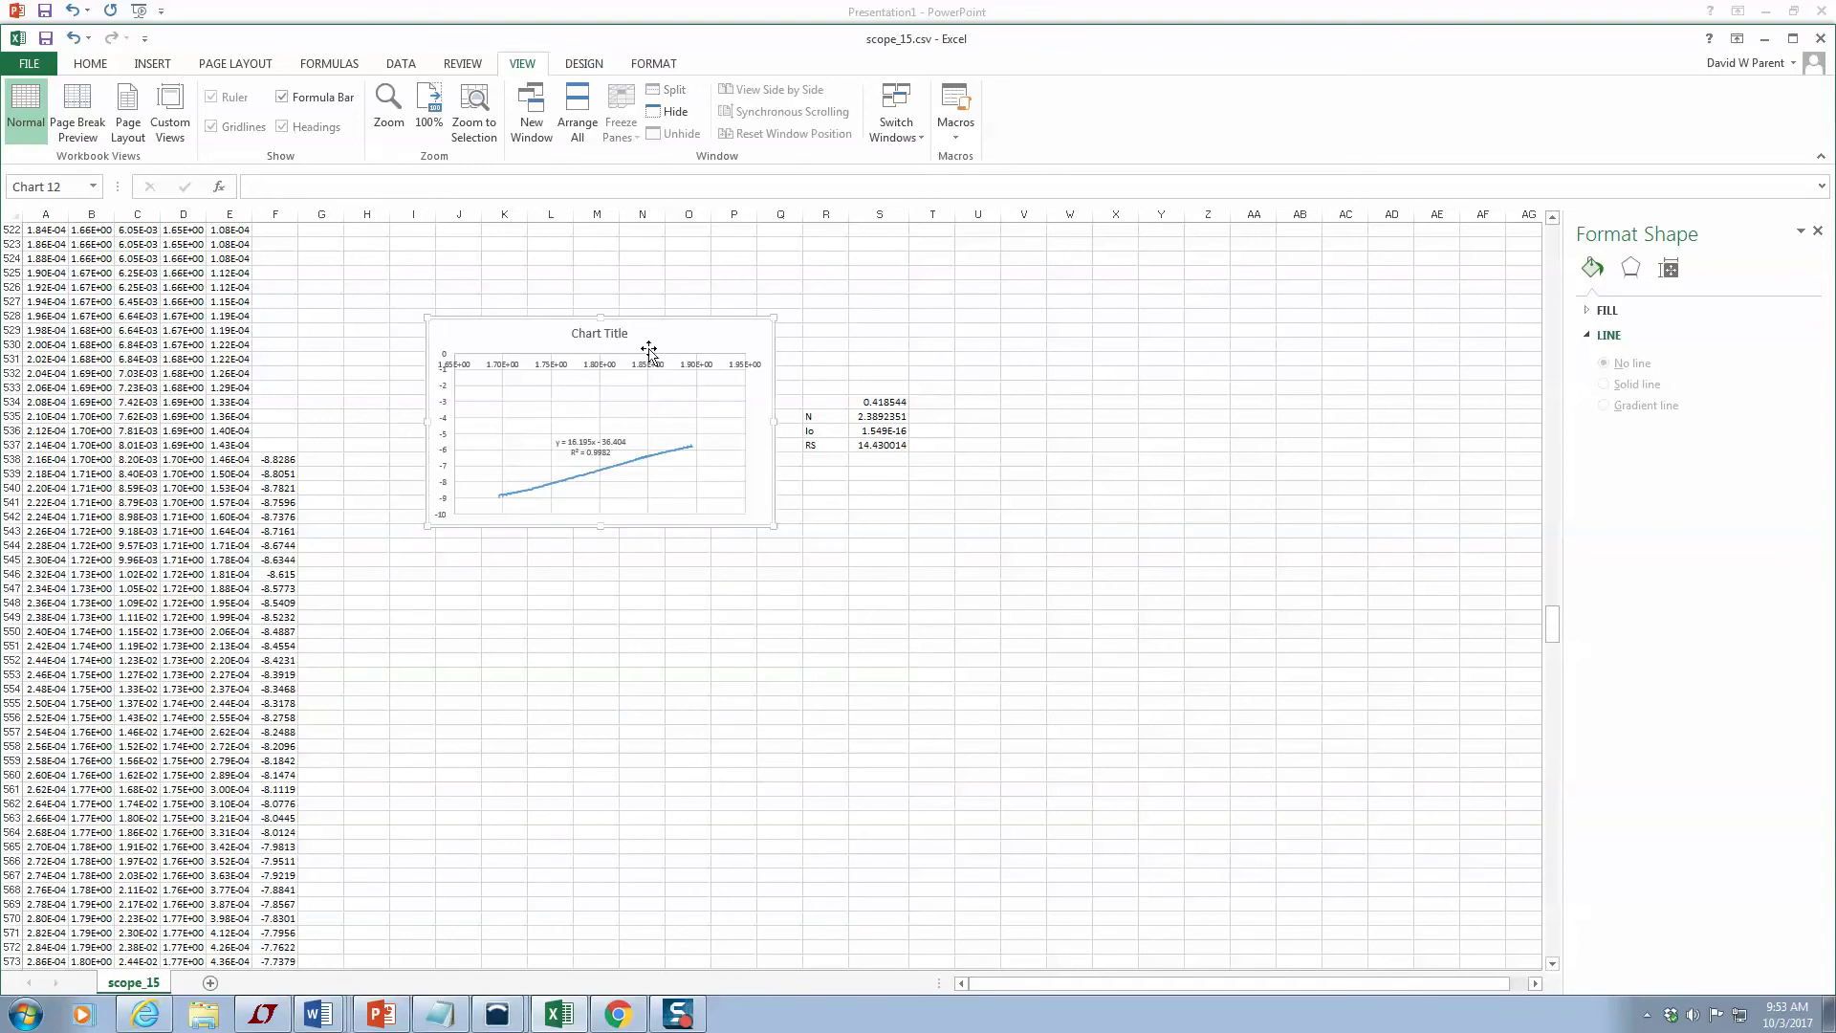
left_click(474, 113)
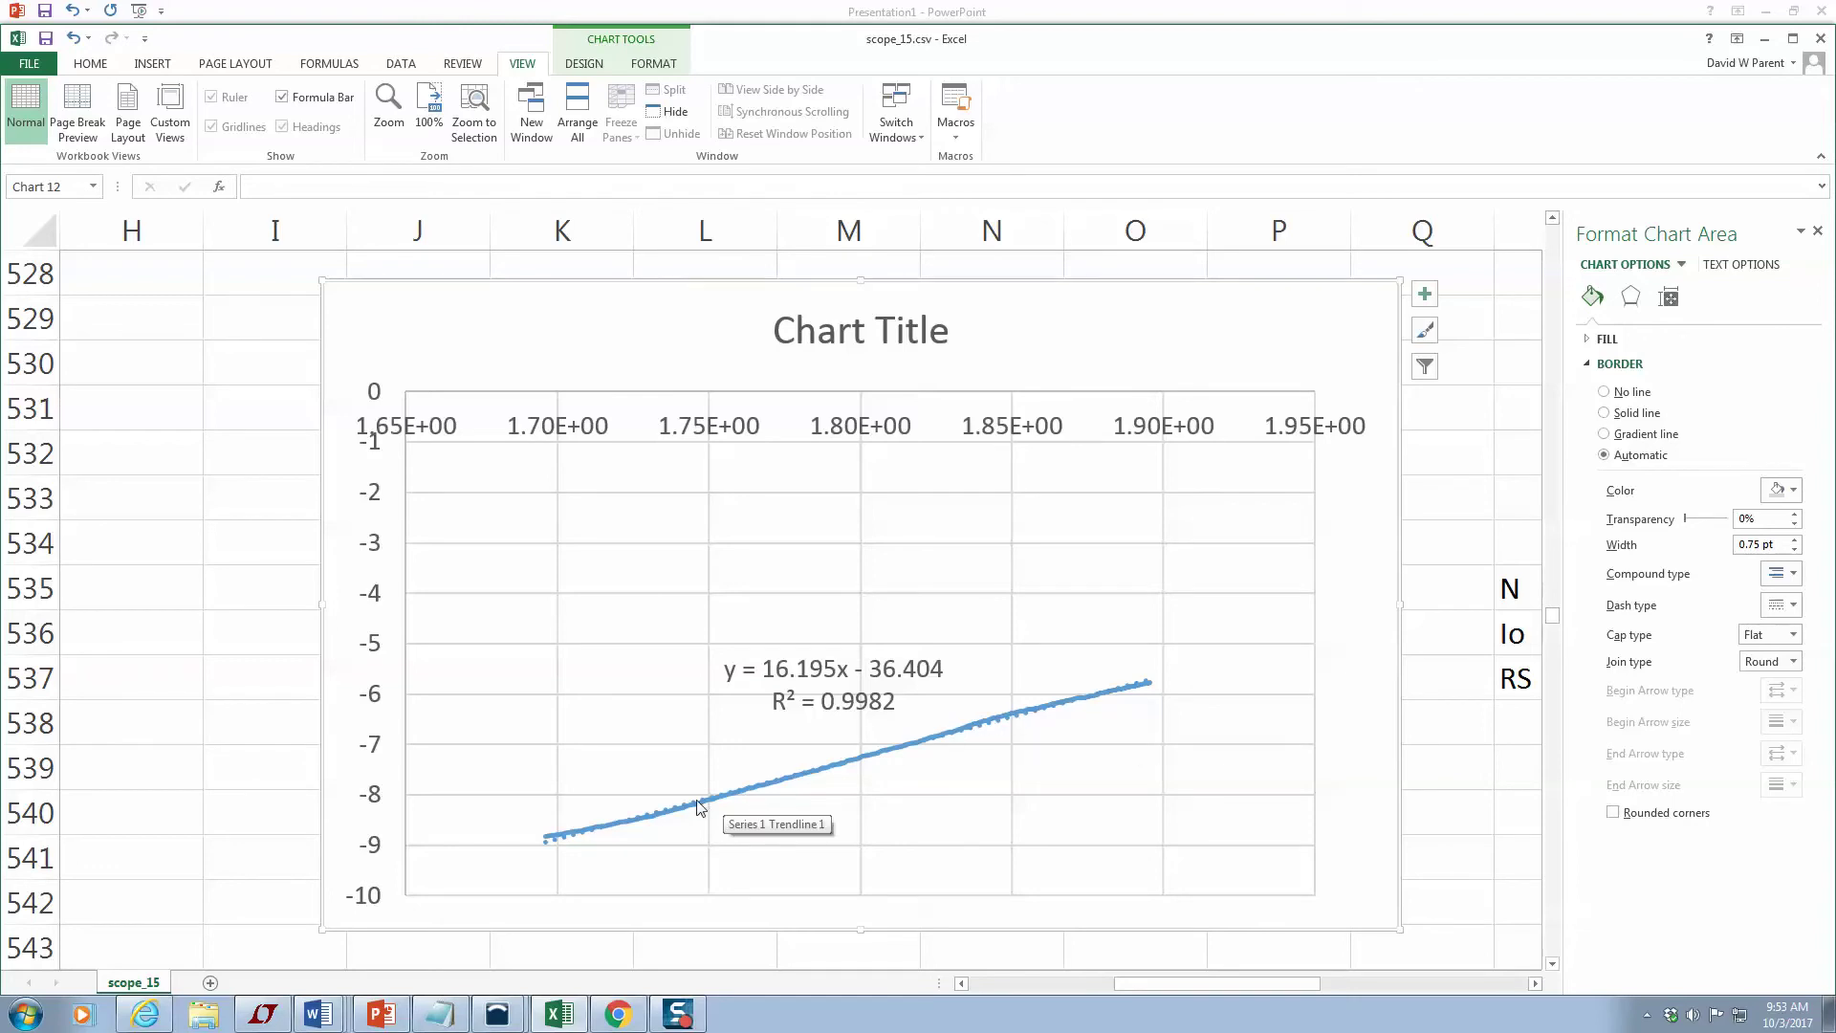
Open Format Trendline for the y = 16.195x - 36.404 fit, showing linear type with equation and R².
left_click(968, 730)
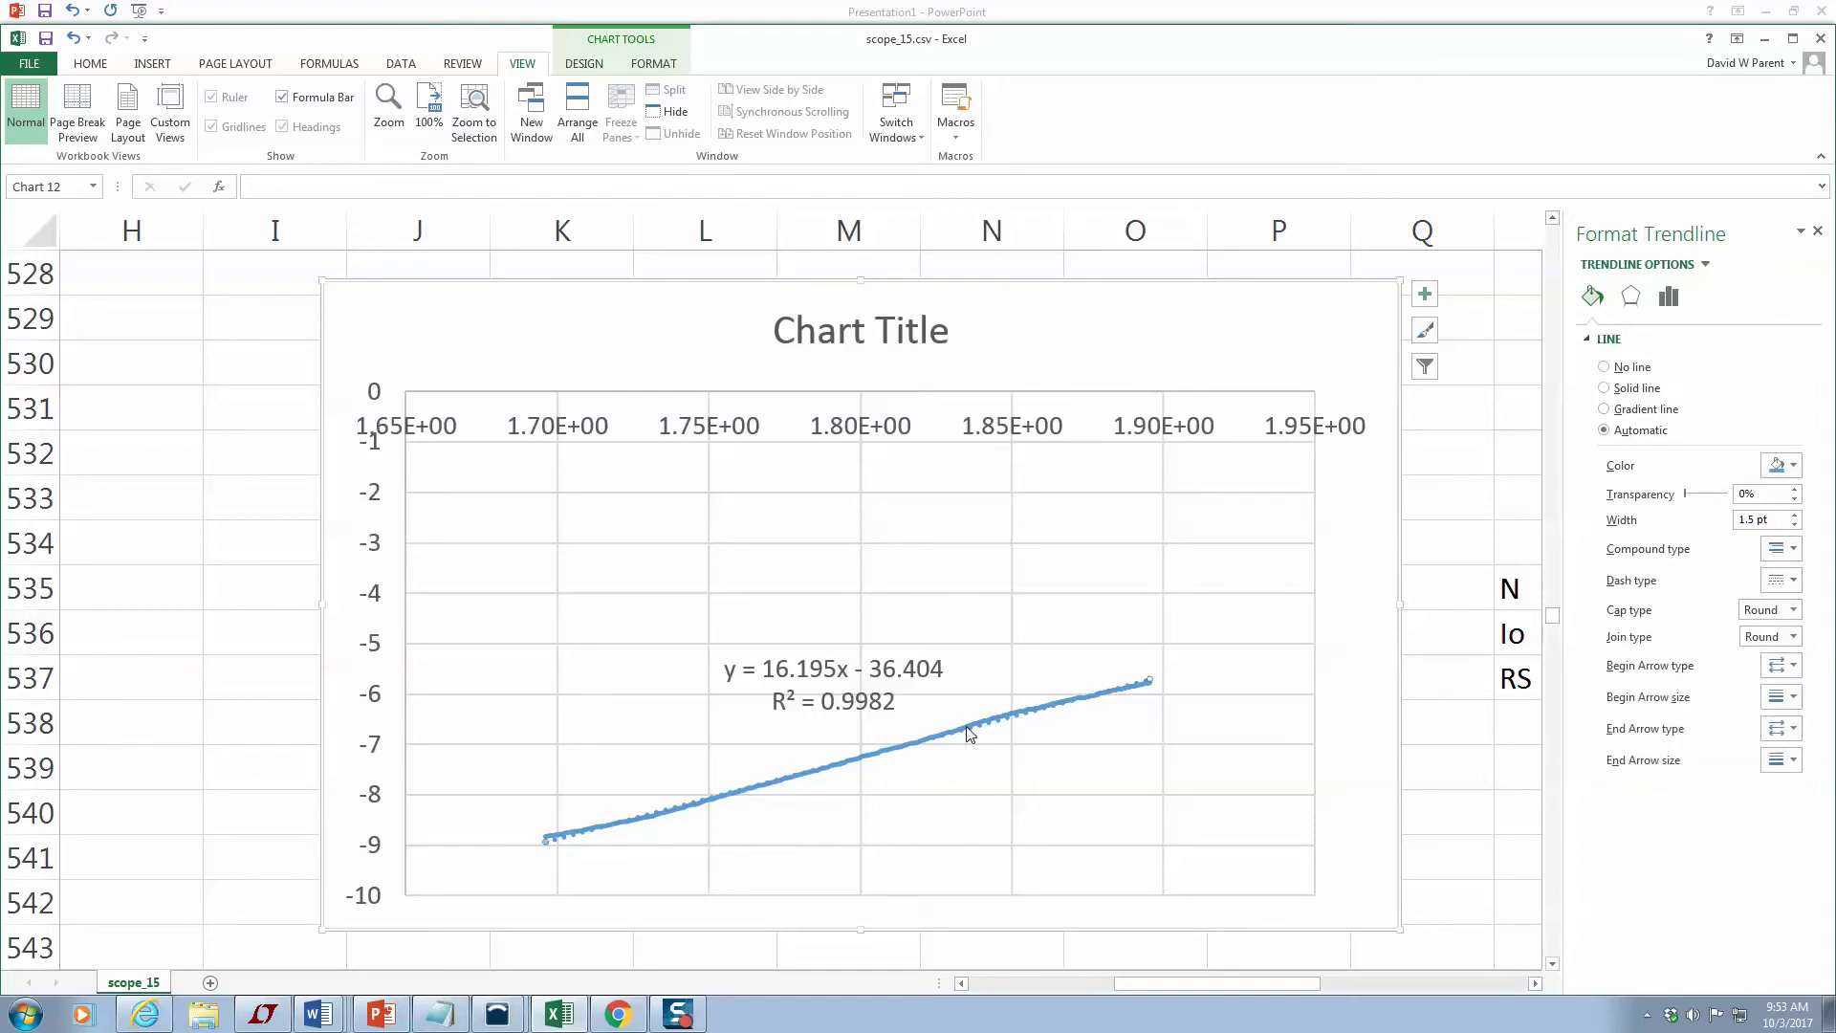
right_click(970, 733)
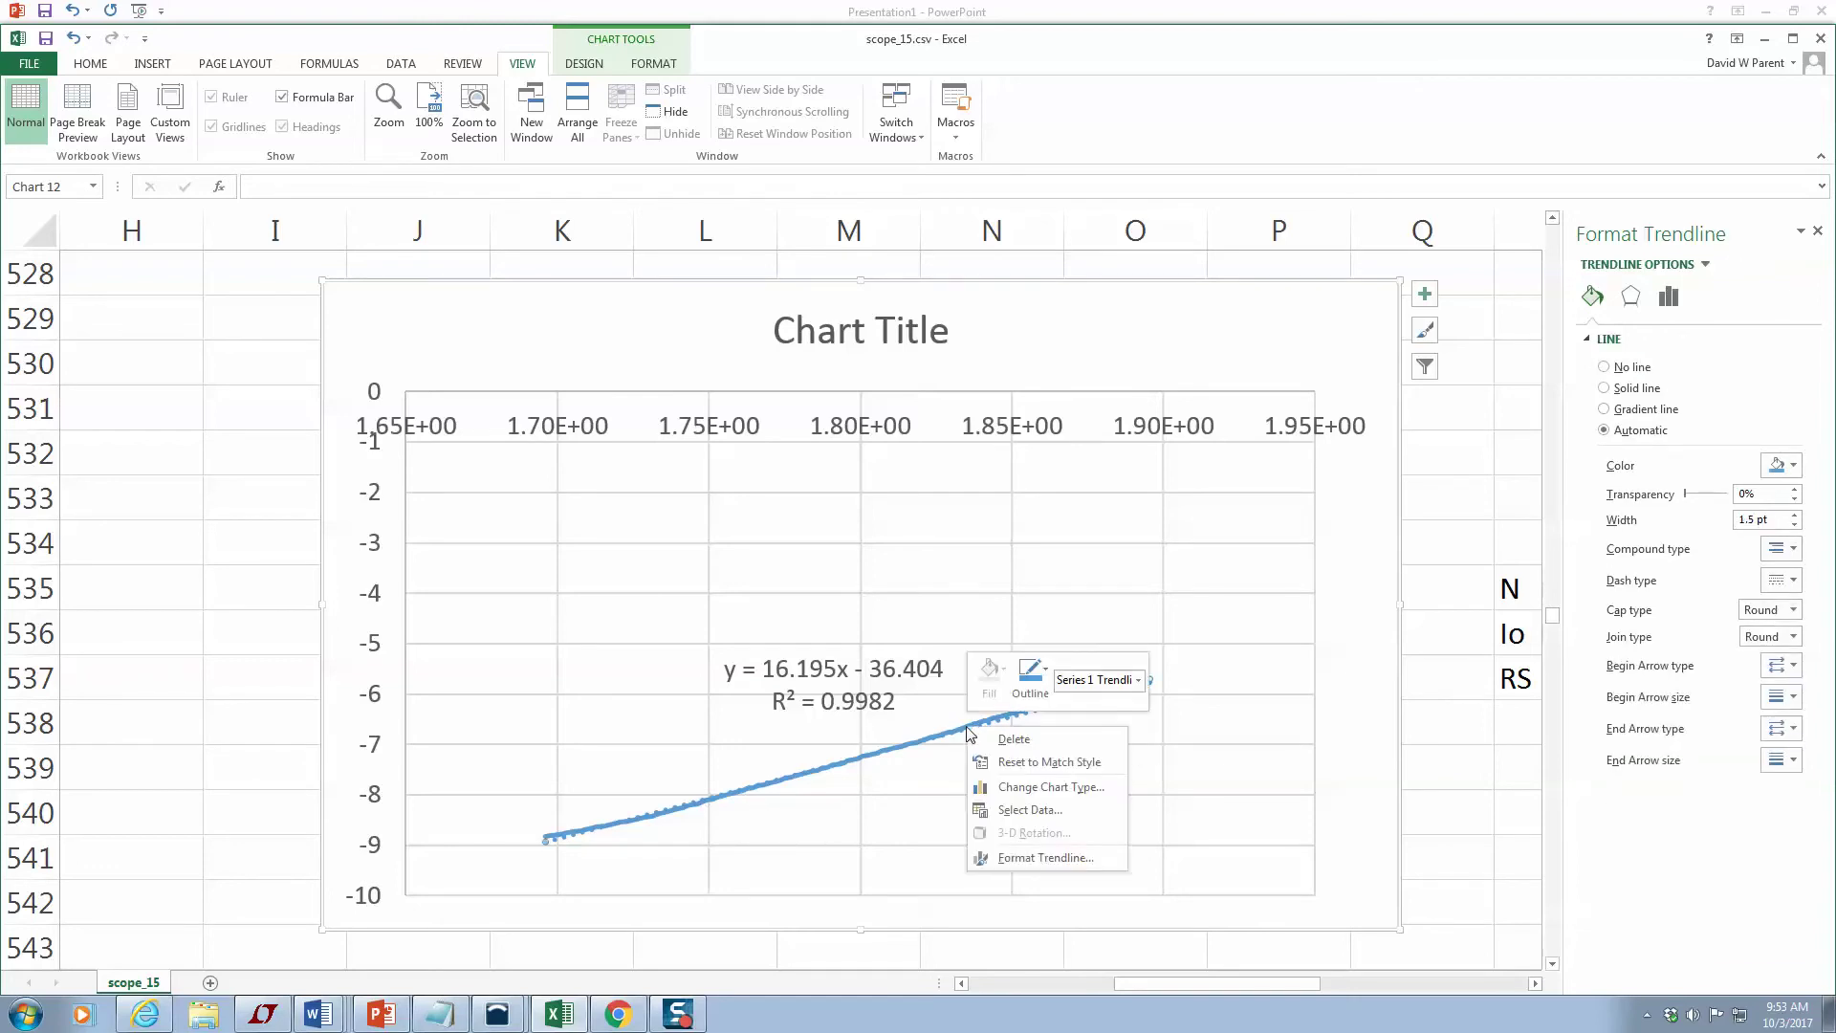
left_click(1013, 859)
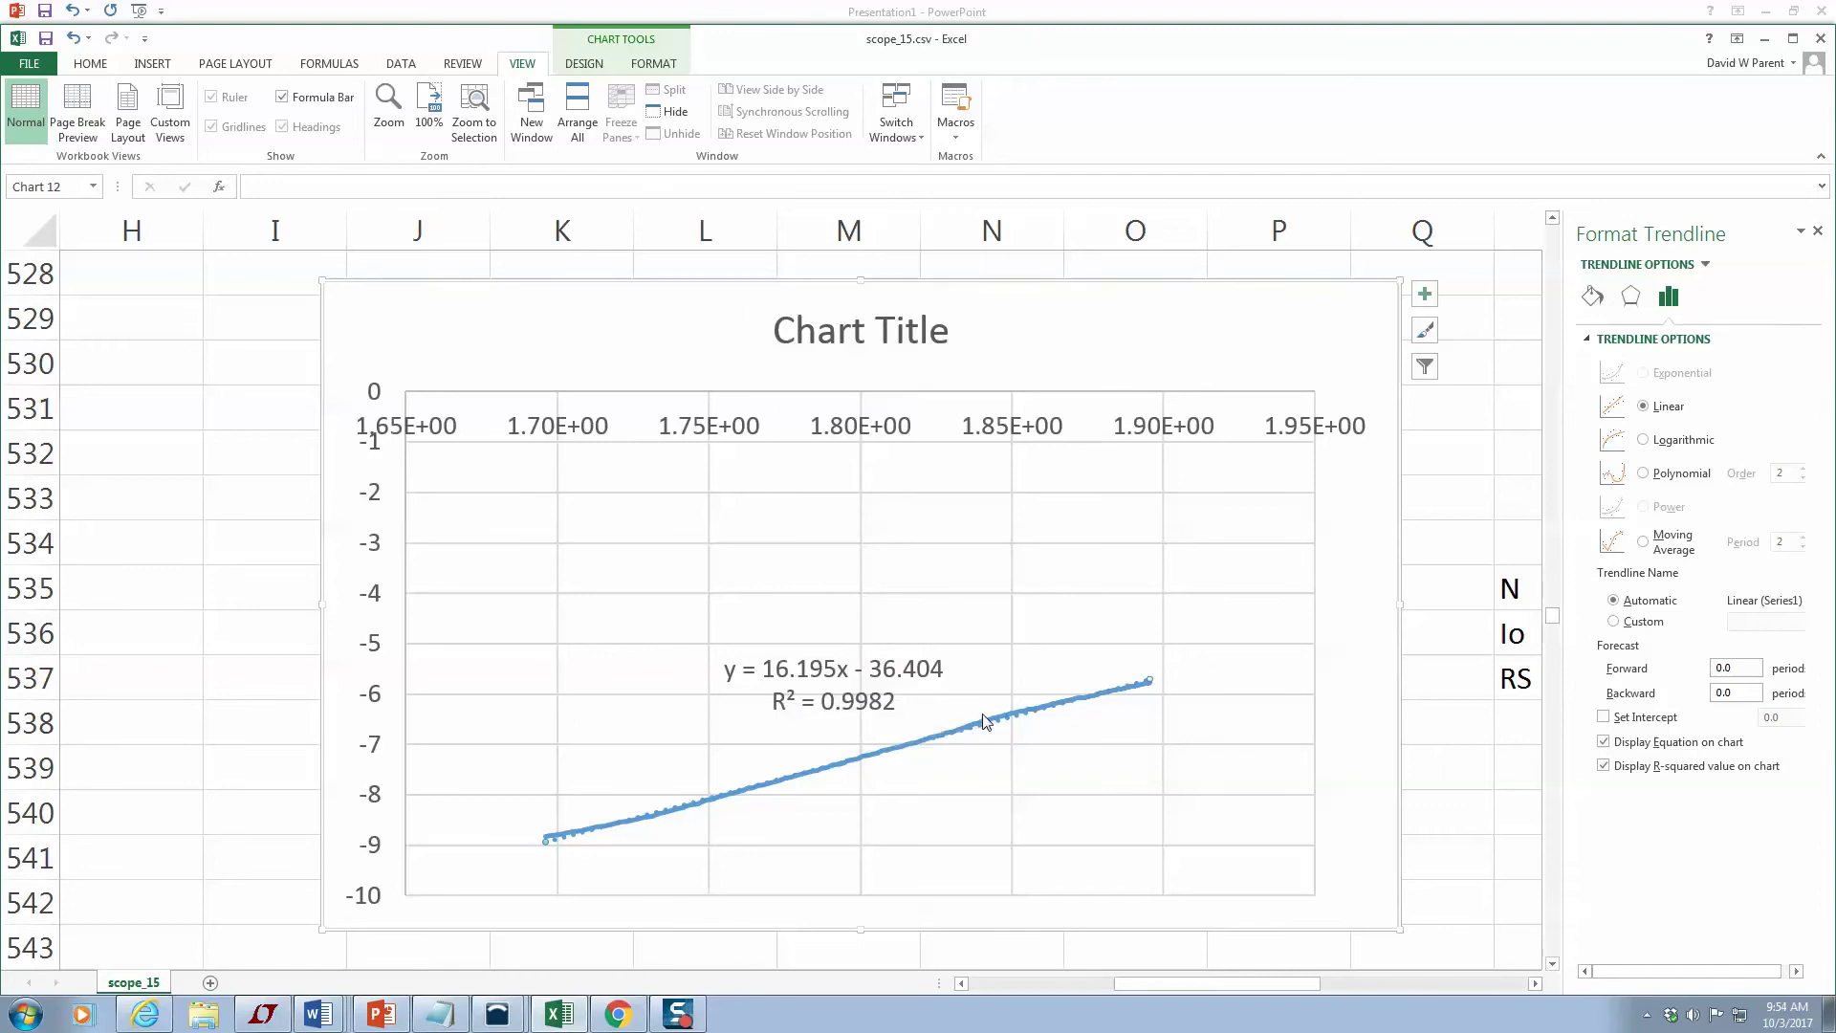
mouse_move(983, 713)
left_click(1437, 650)
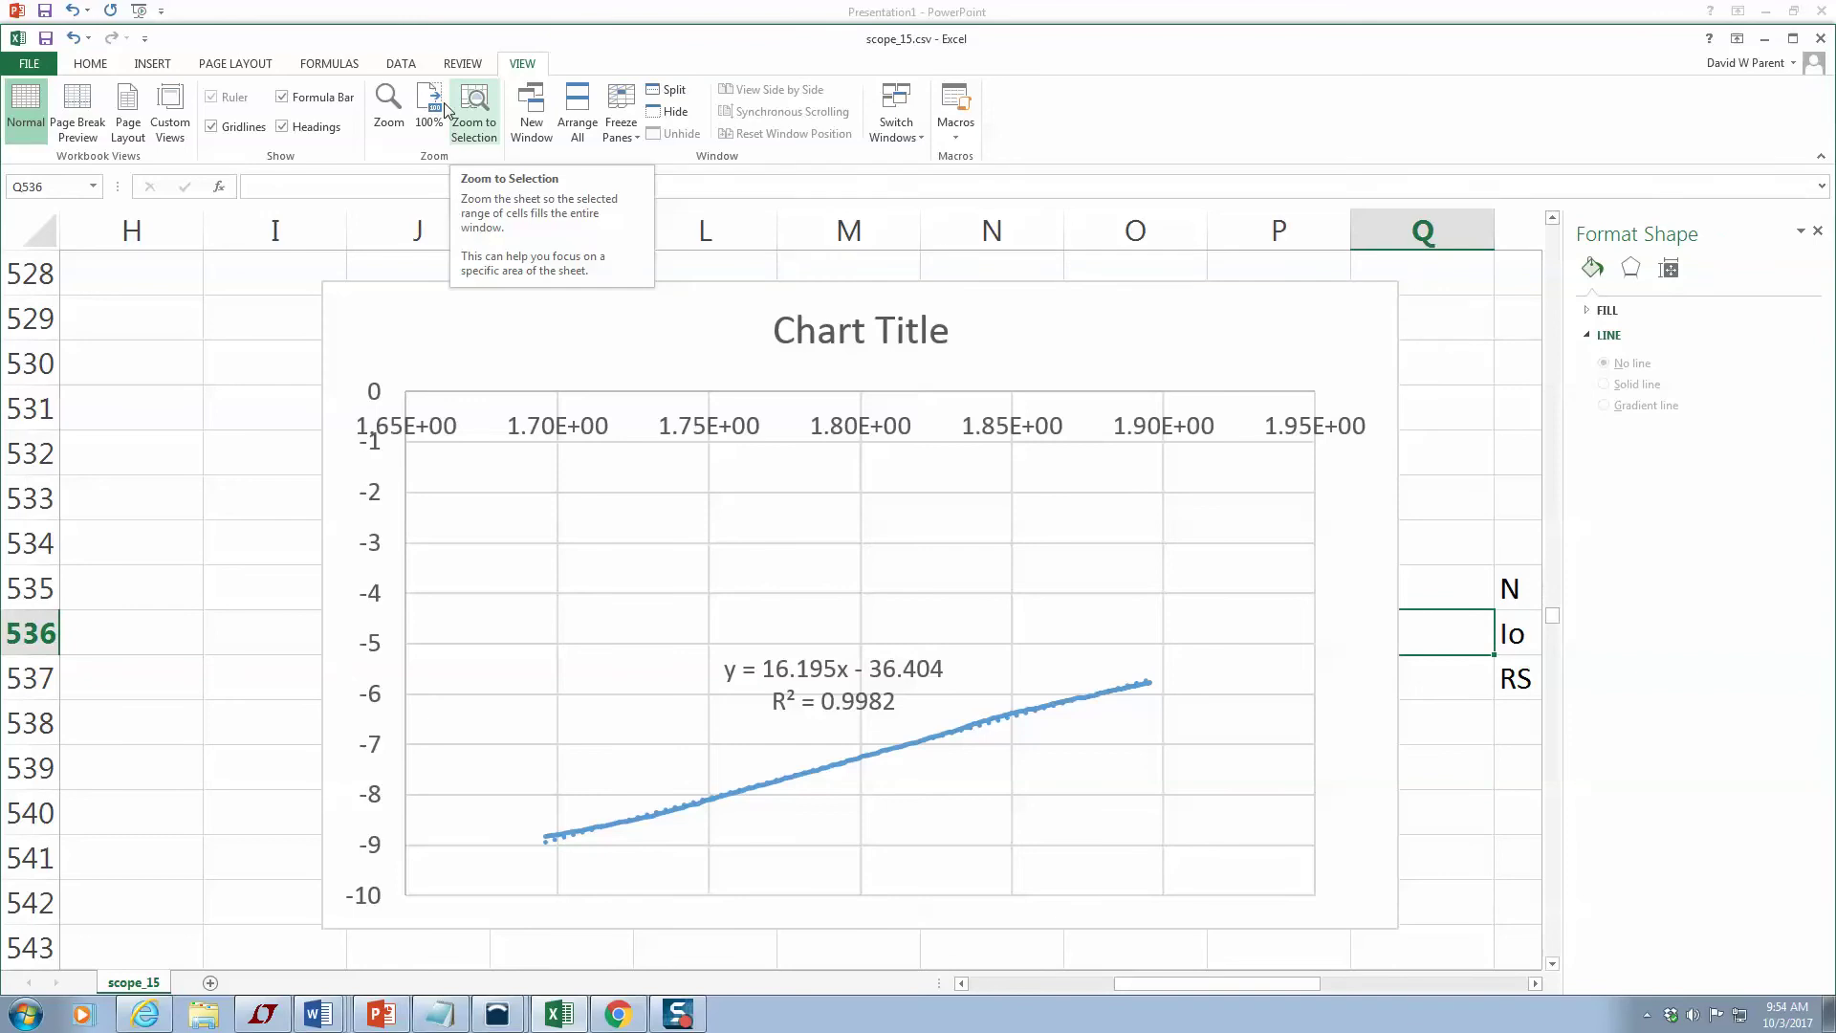
Return the sheet magnification to 100%.
left_click(383, 110)
left_click(1050, 412)
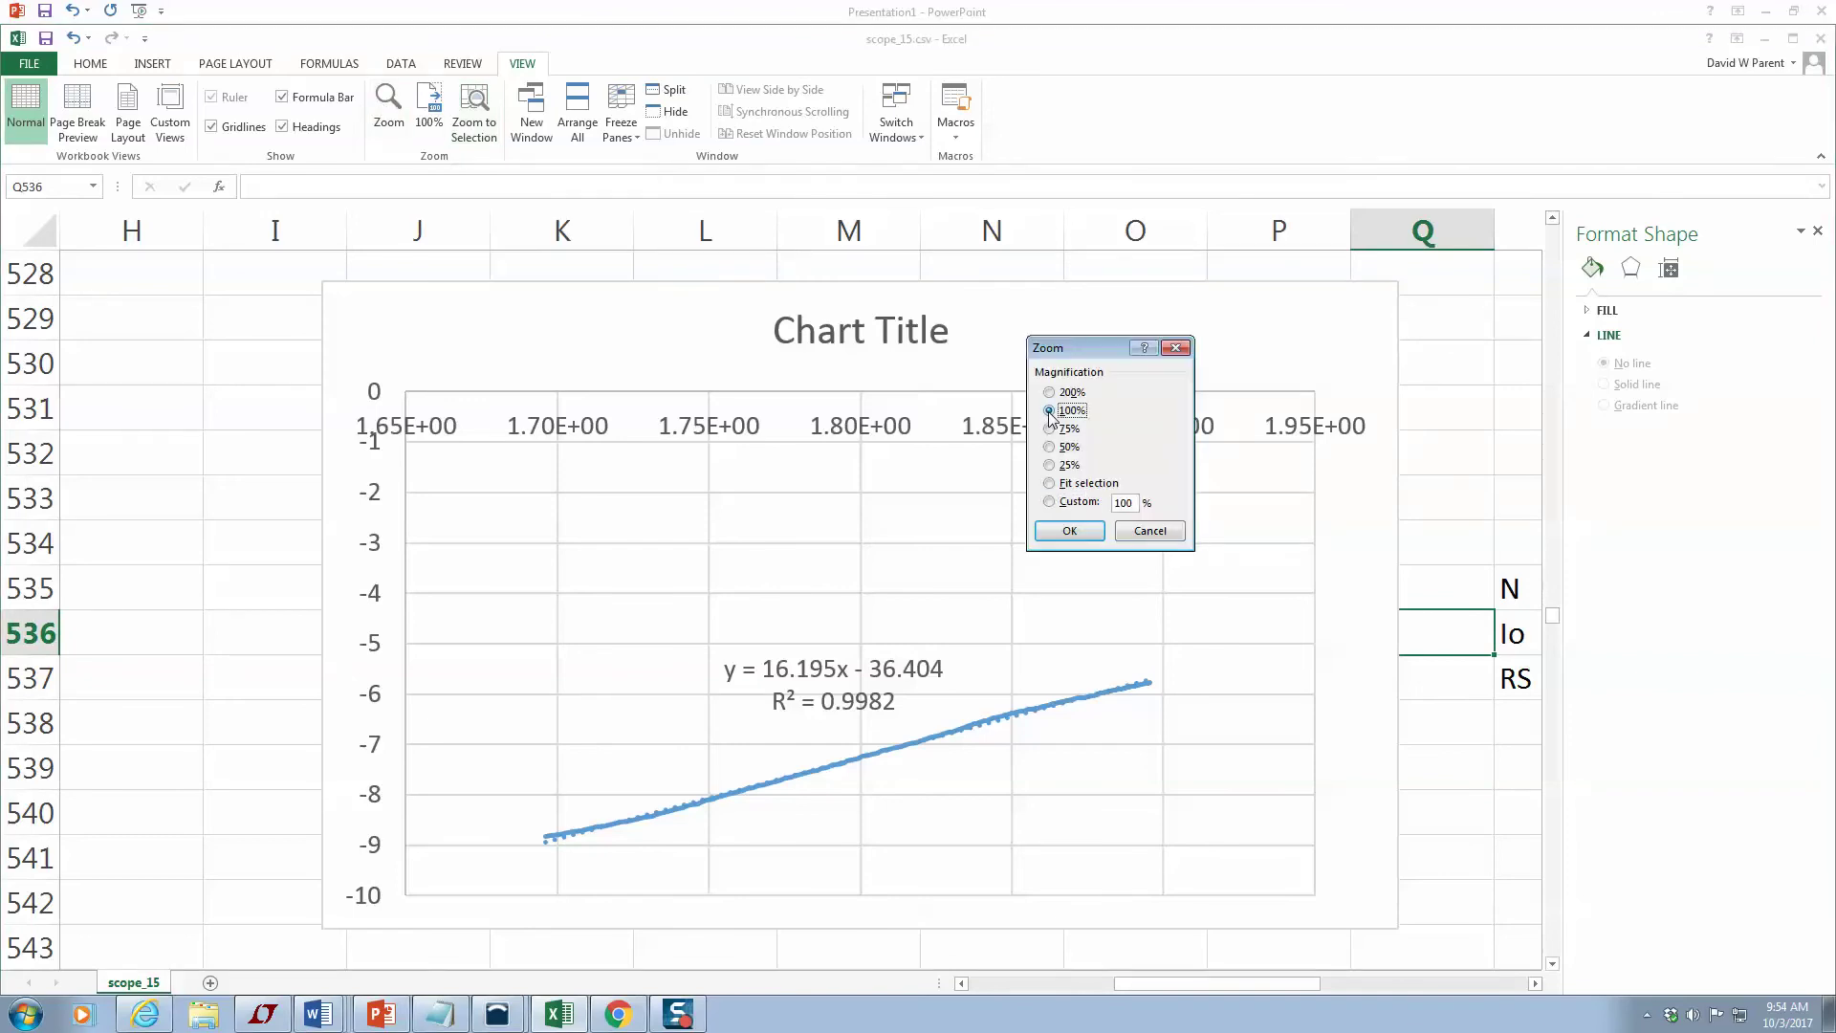
left_click(1070, 531)
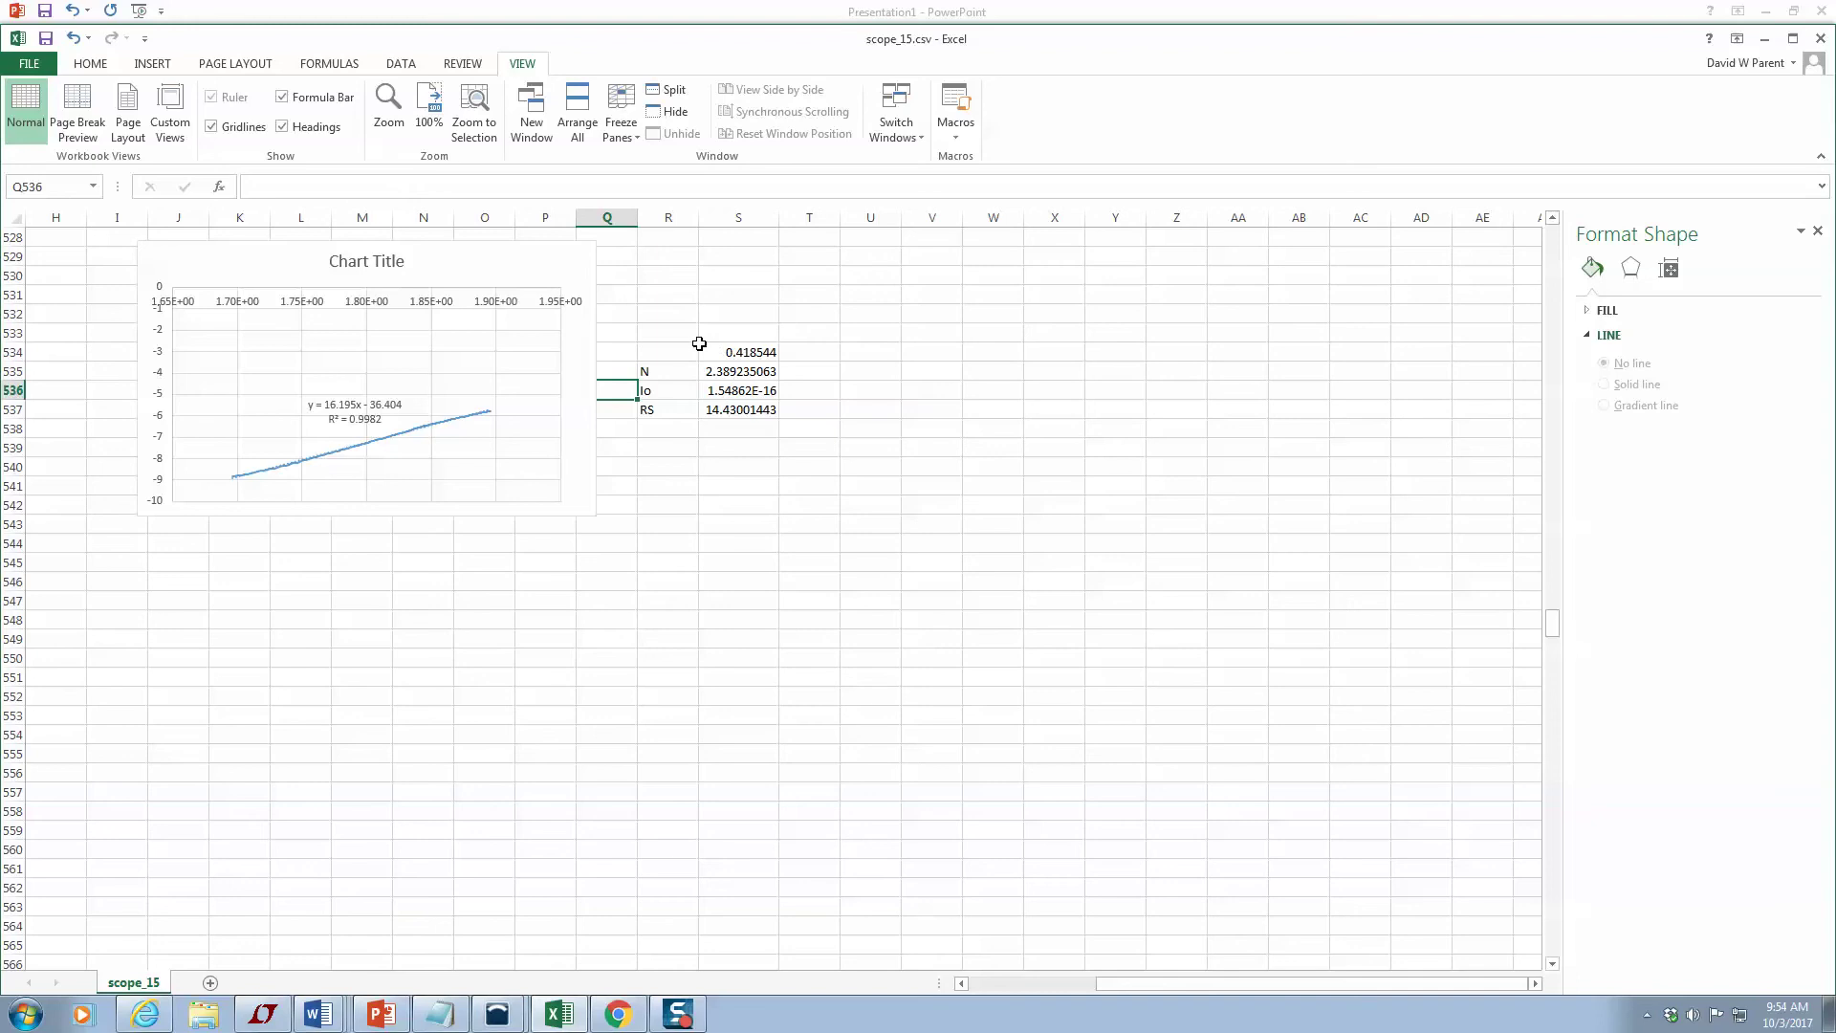
Review the S534–S537 formulas for N, Io and RS, then scroll down to row 965.
left_click(758, 350)
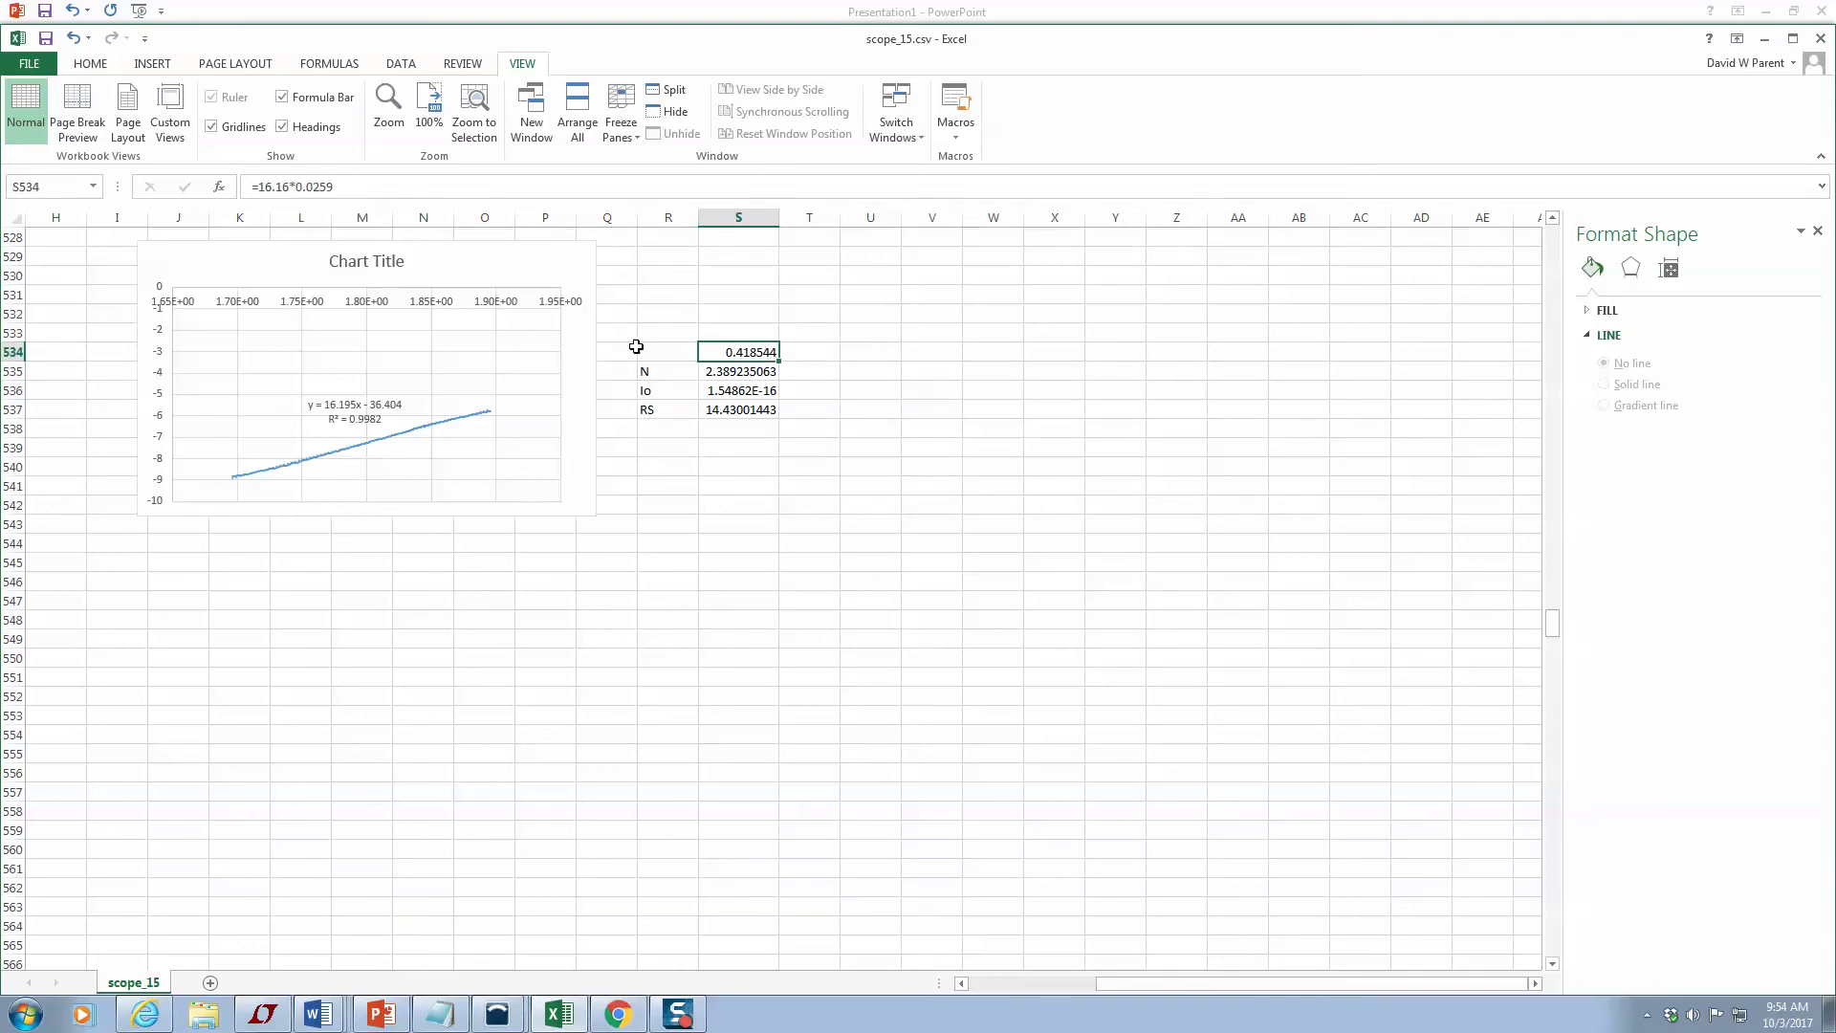
left_click(747, 371)
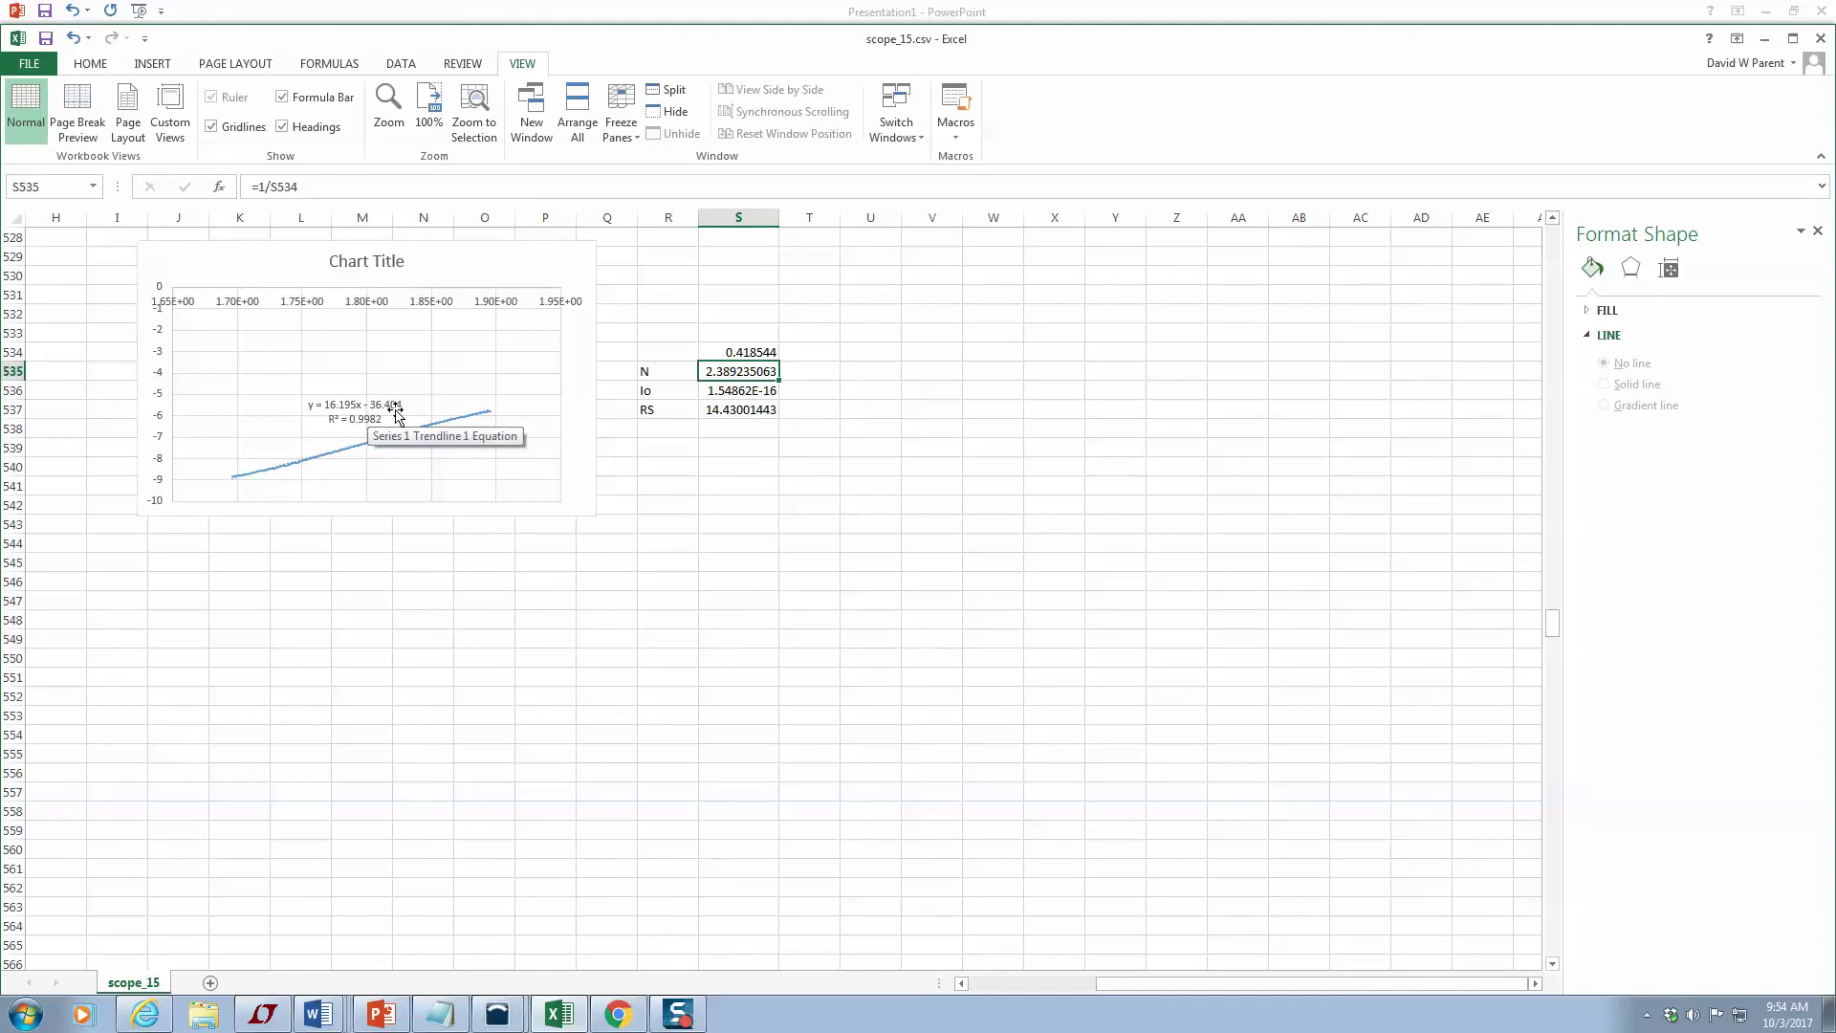
left_click(731, 391)
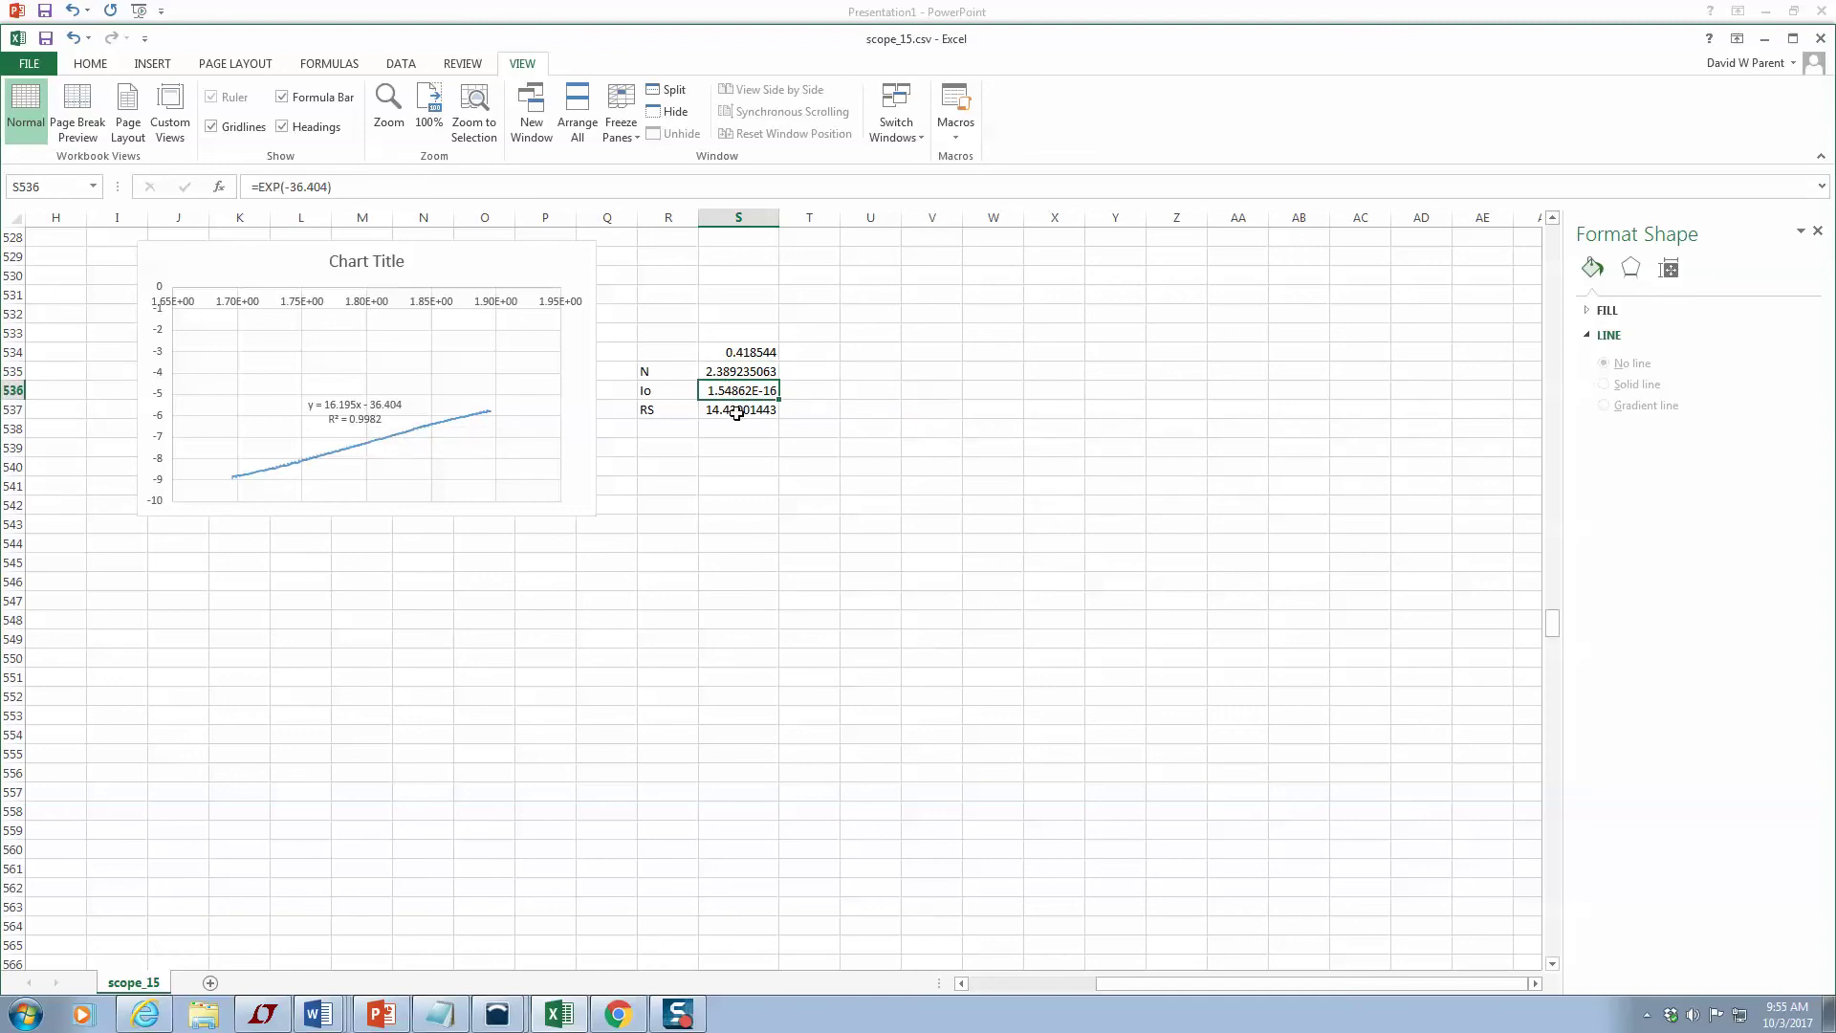
left_click(738, 412)
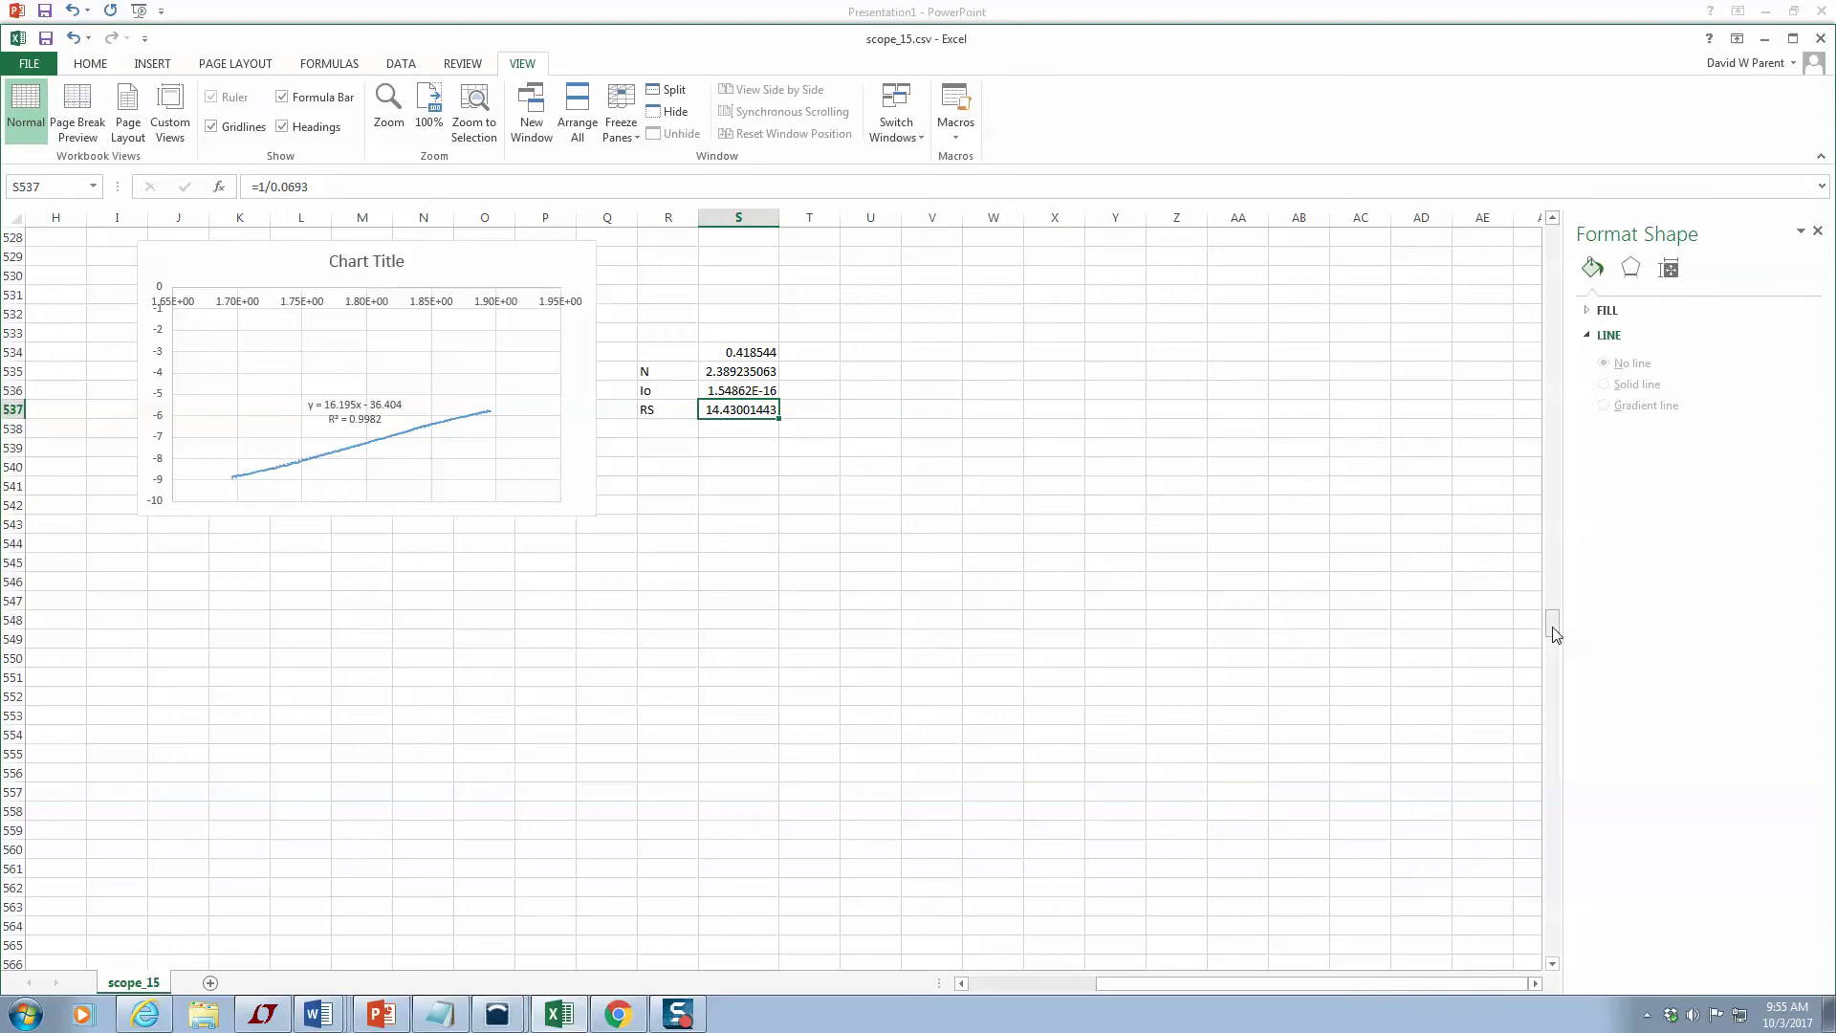
left_click_drag(1551, 626, 1578, 956)
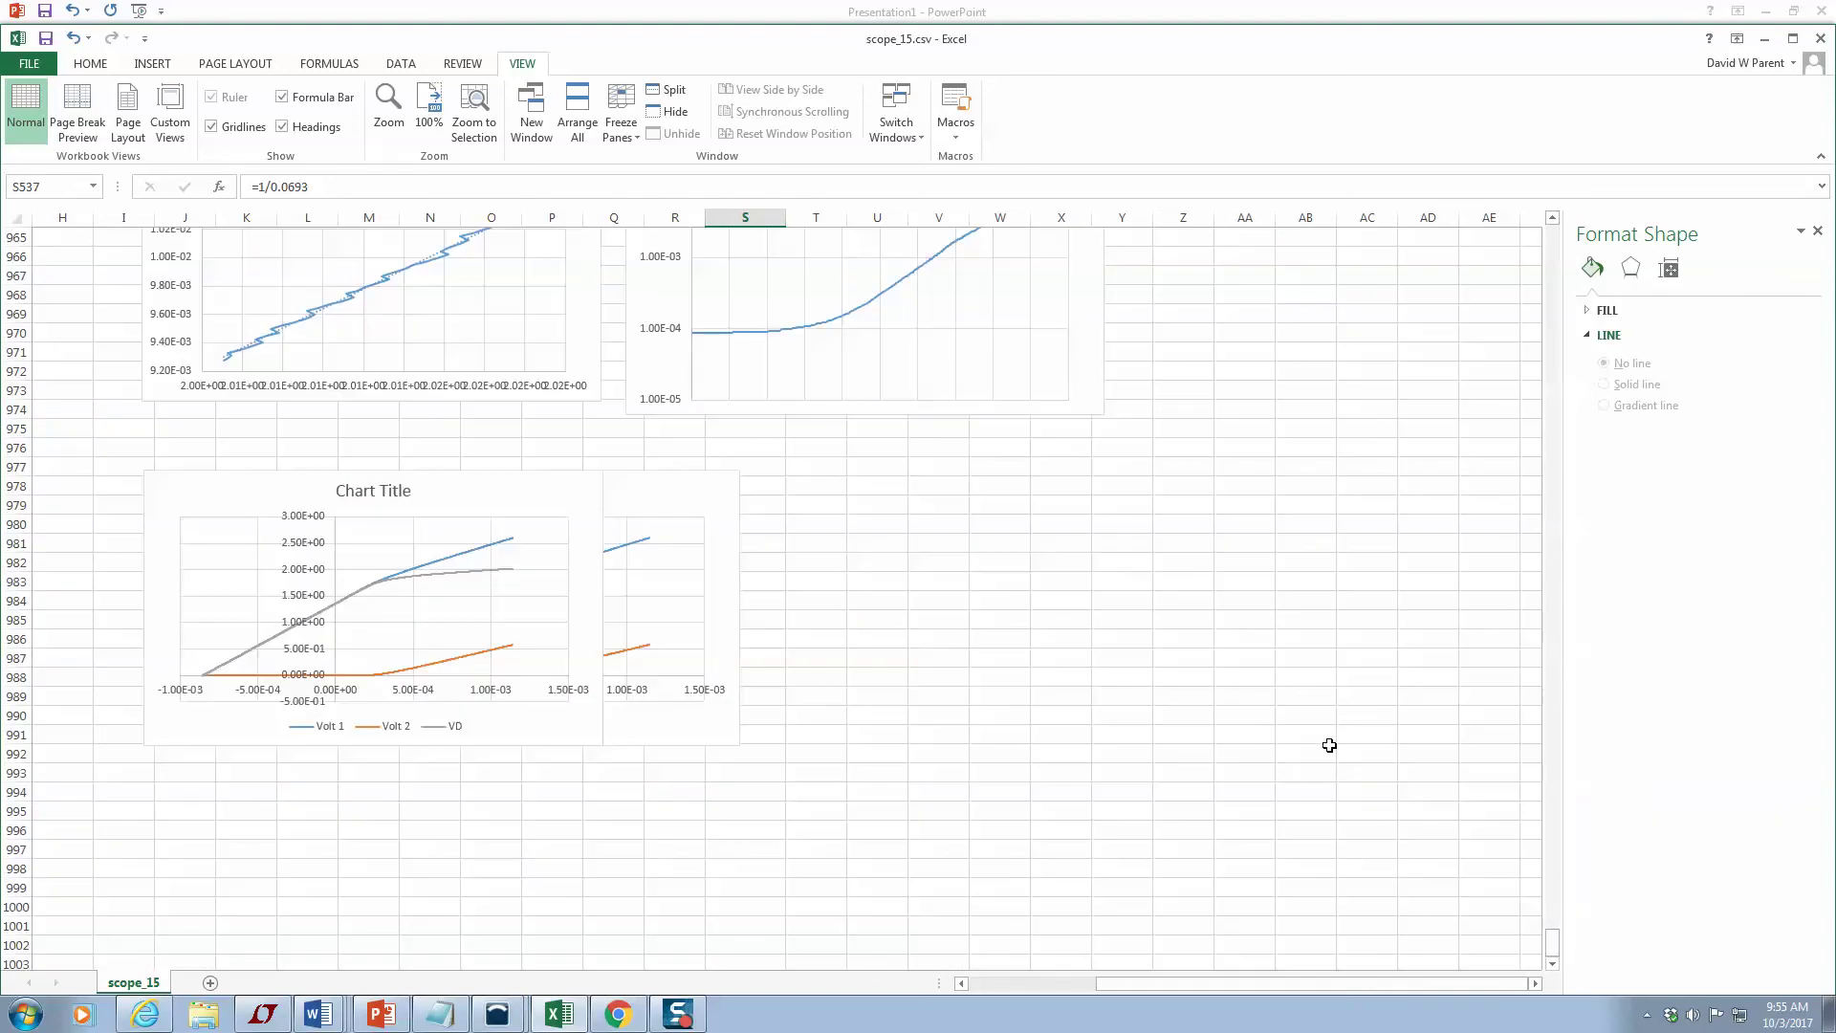
Enlarge the chart with the 0.0693x fit and select its dotted trendline.
scroll(1336, 680, "up", 3)
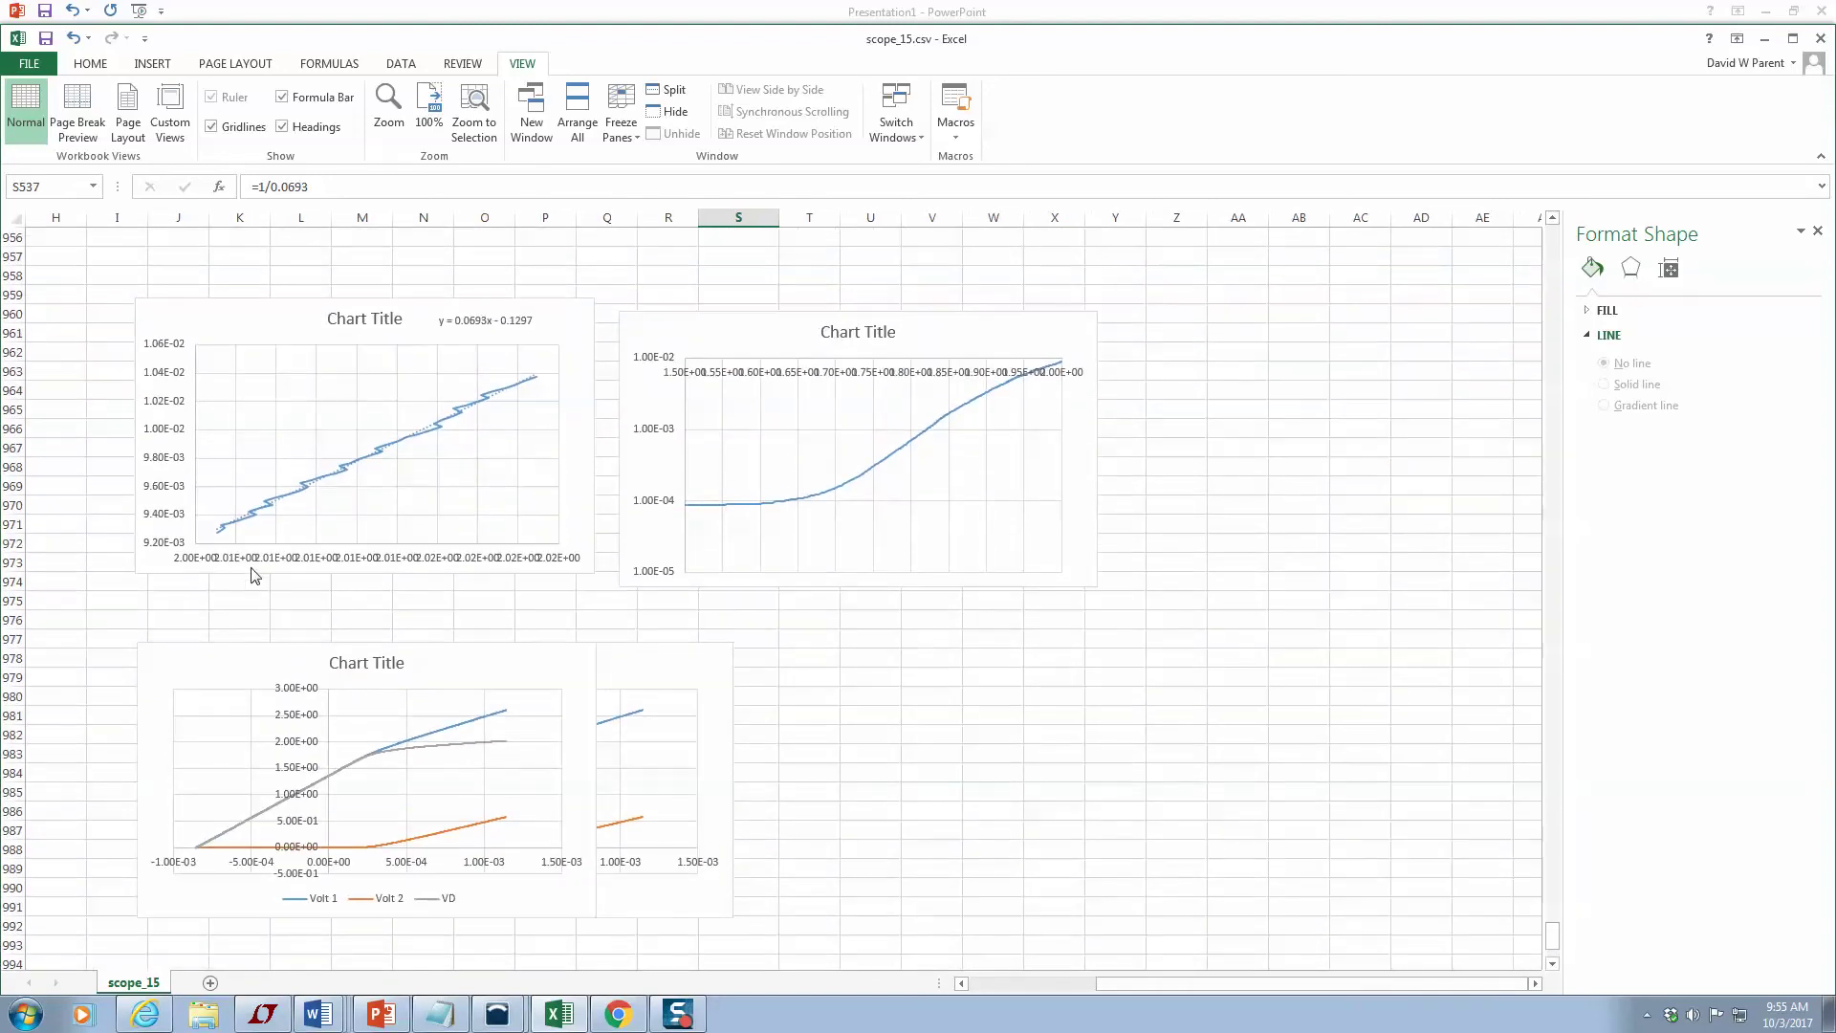
left_click(585, 571)
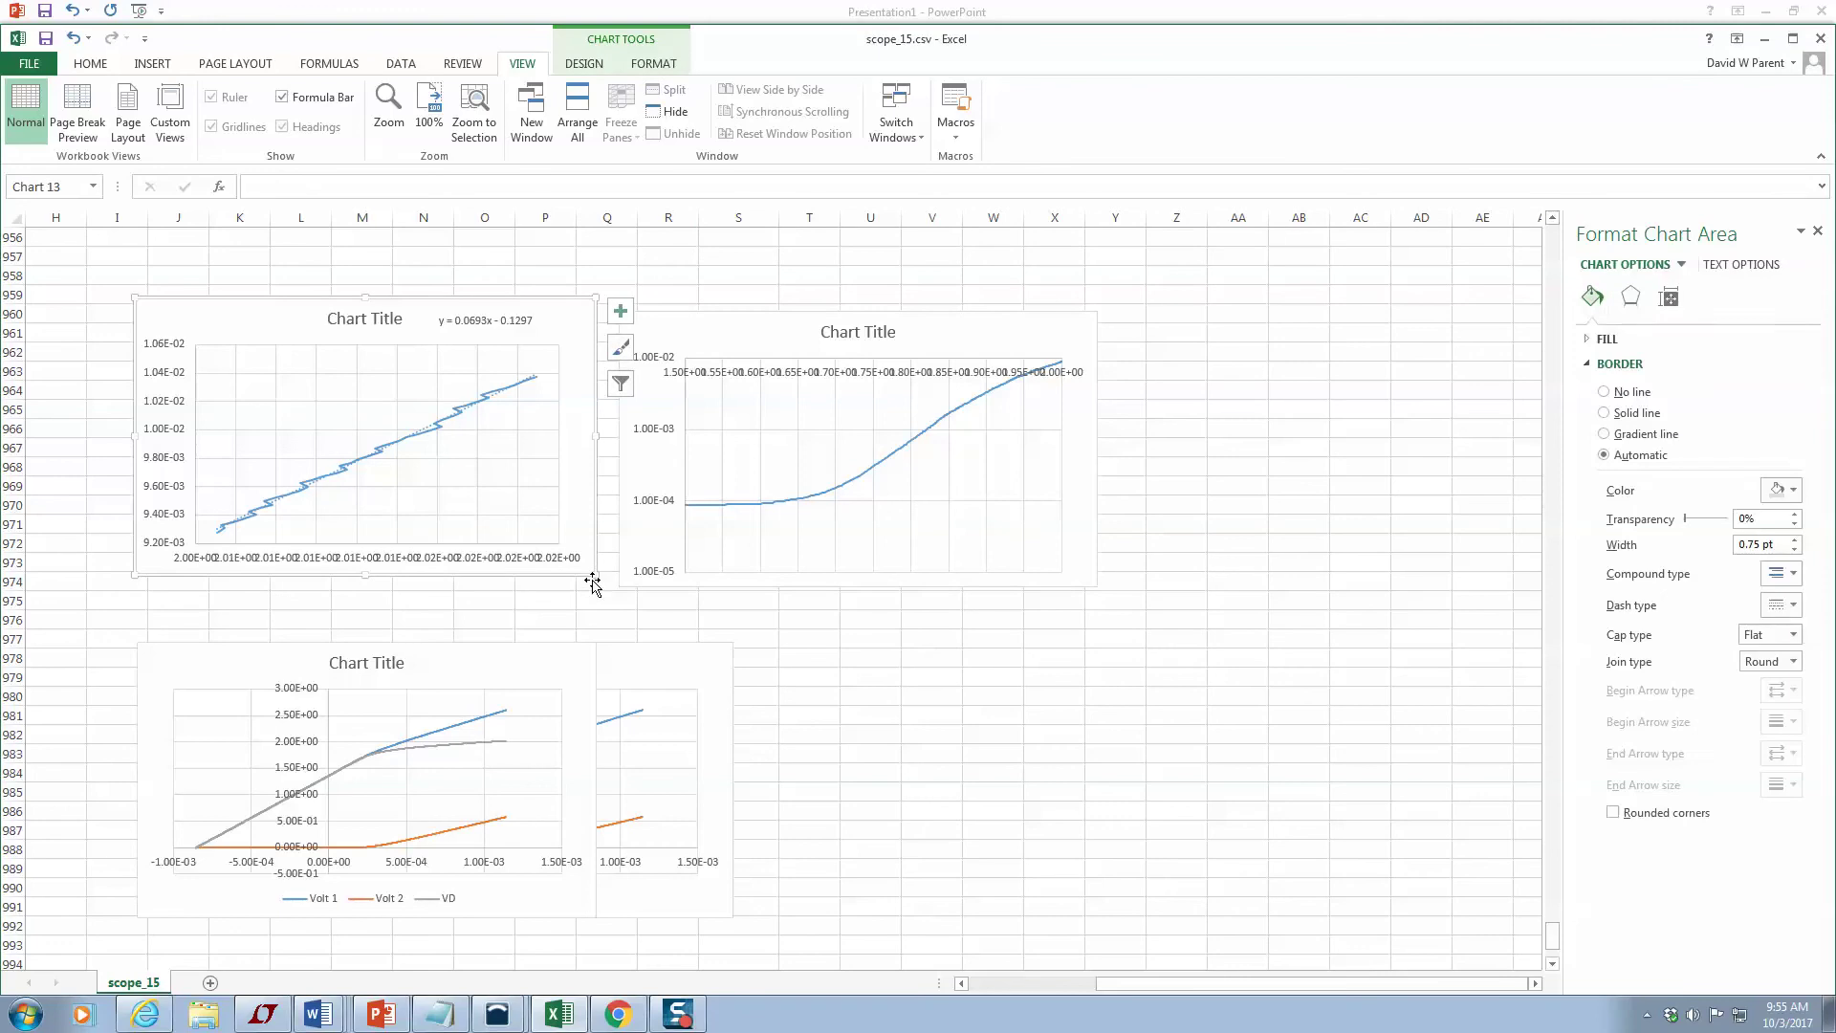
left_click_drag(597, 575, 1268, 751)
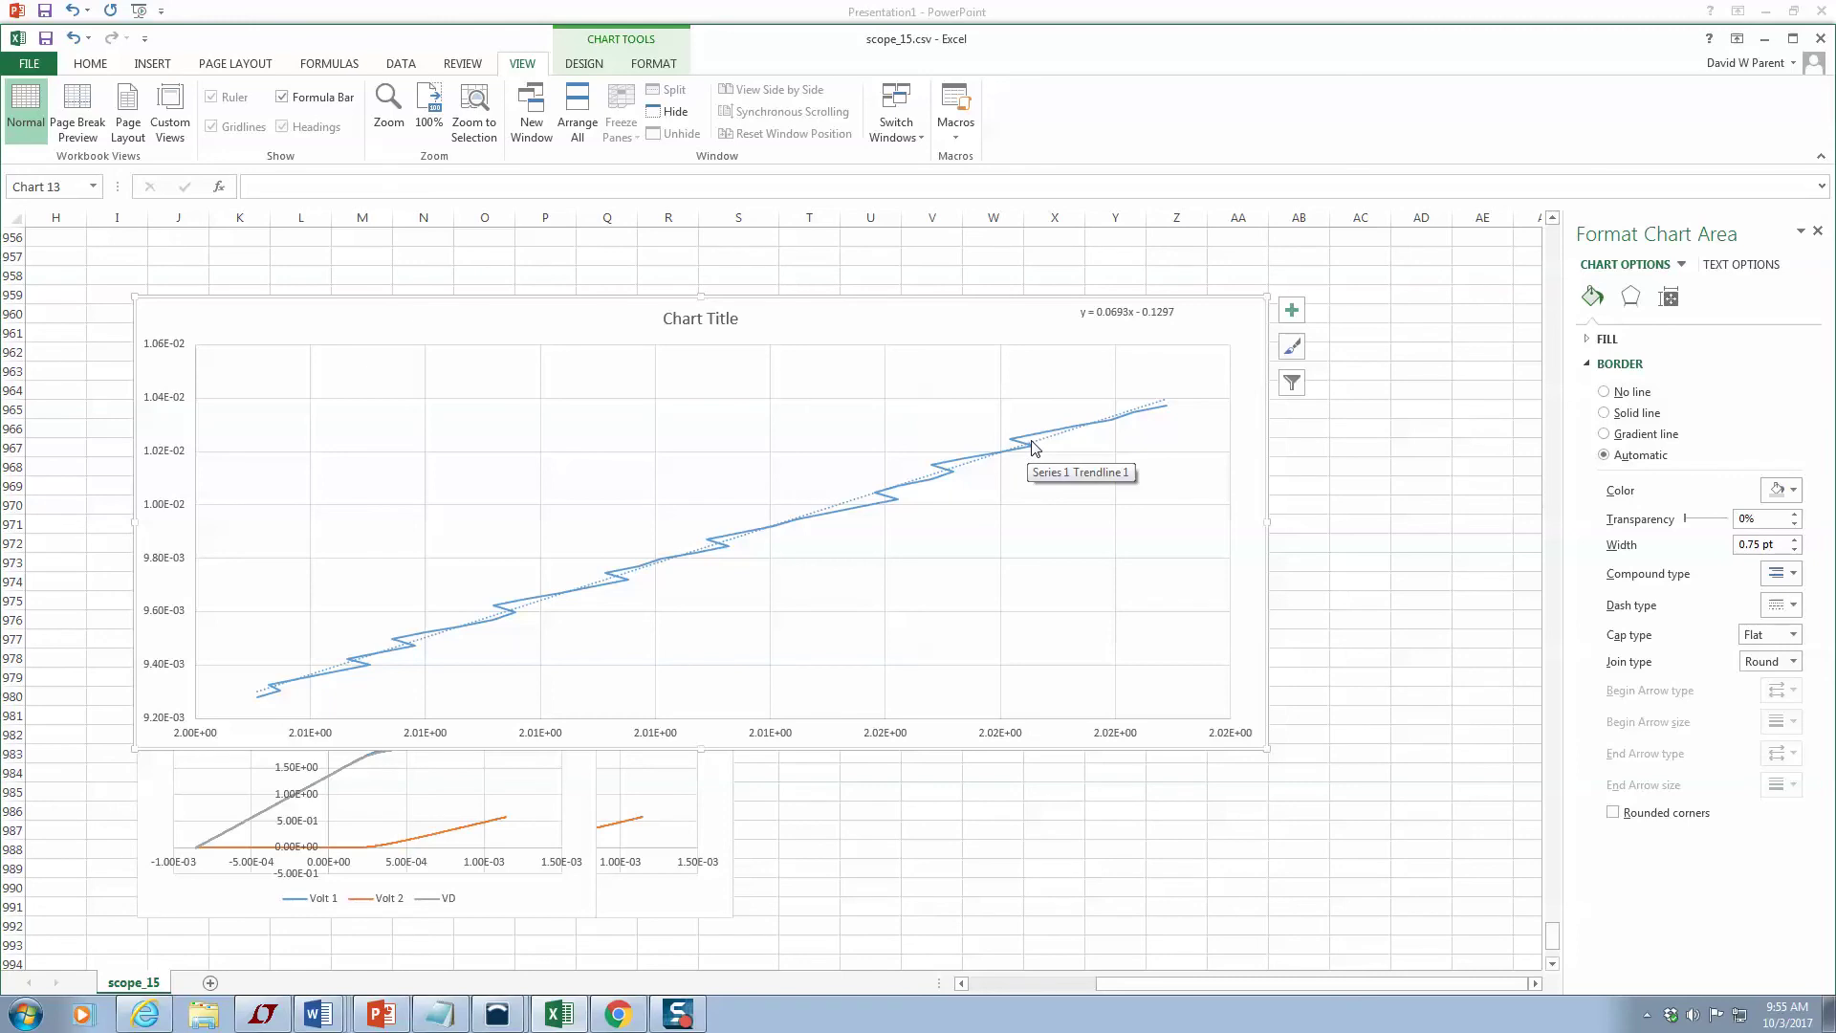
mouse_move(1036, 442)
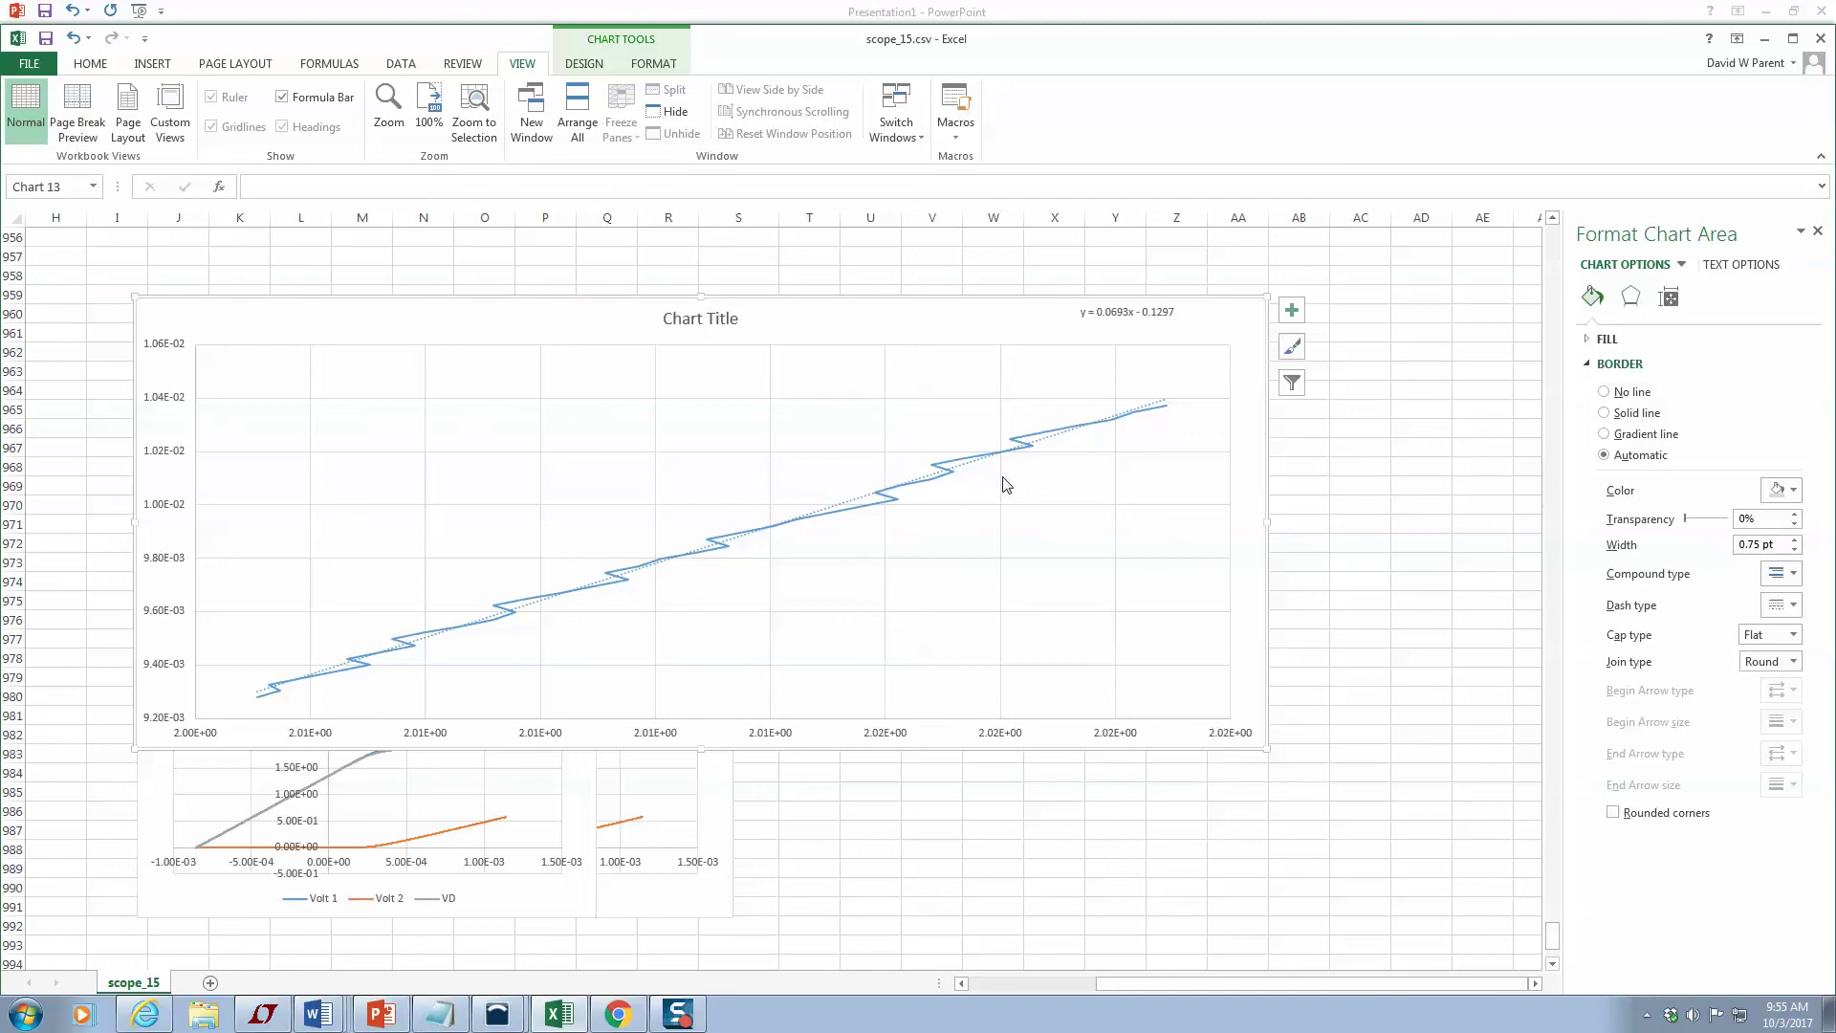
left_click(974, 465)
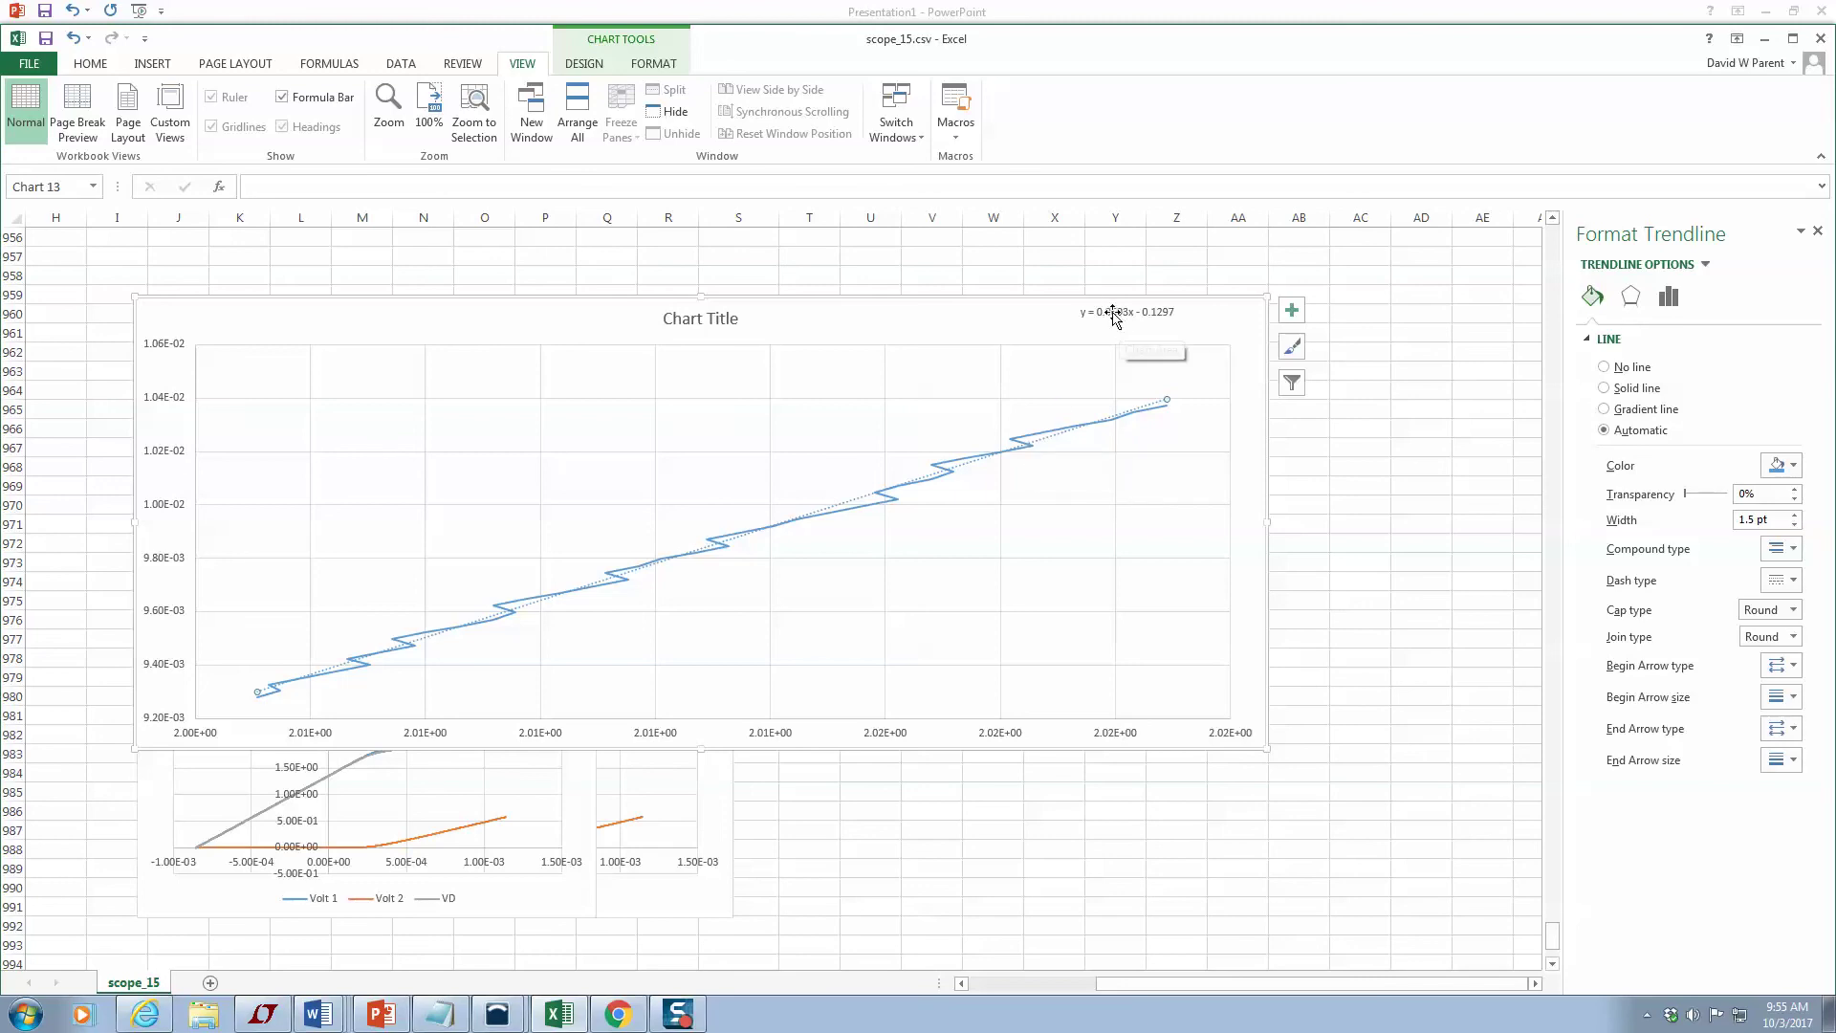
Scroll back up the sheet and switch over to LTspice.
scroll(1192, 418, "up", 7)
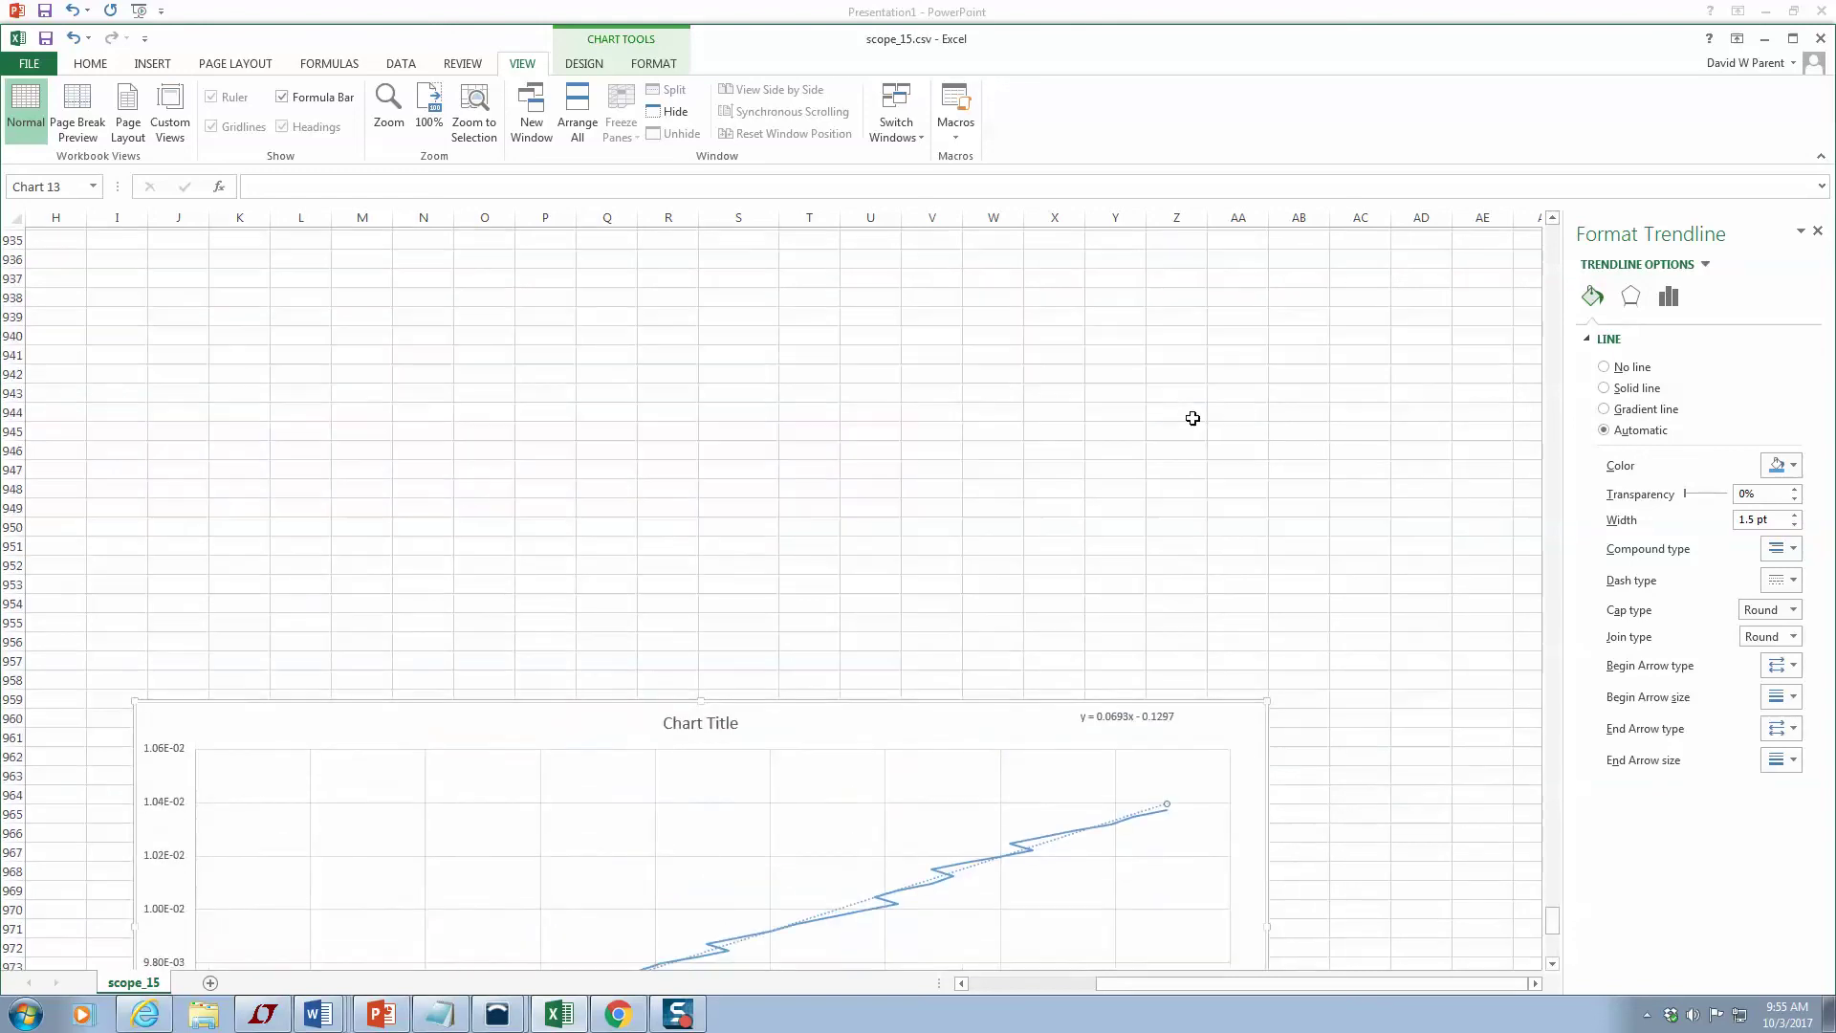
scroll(1193, 418, "up", 20)
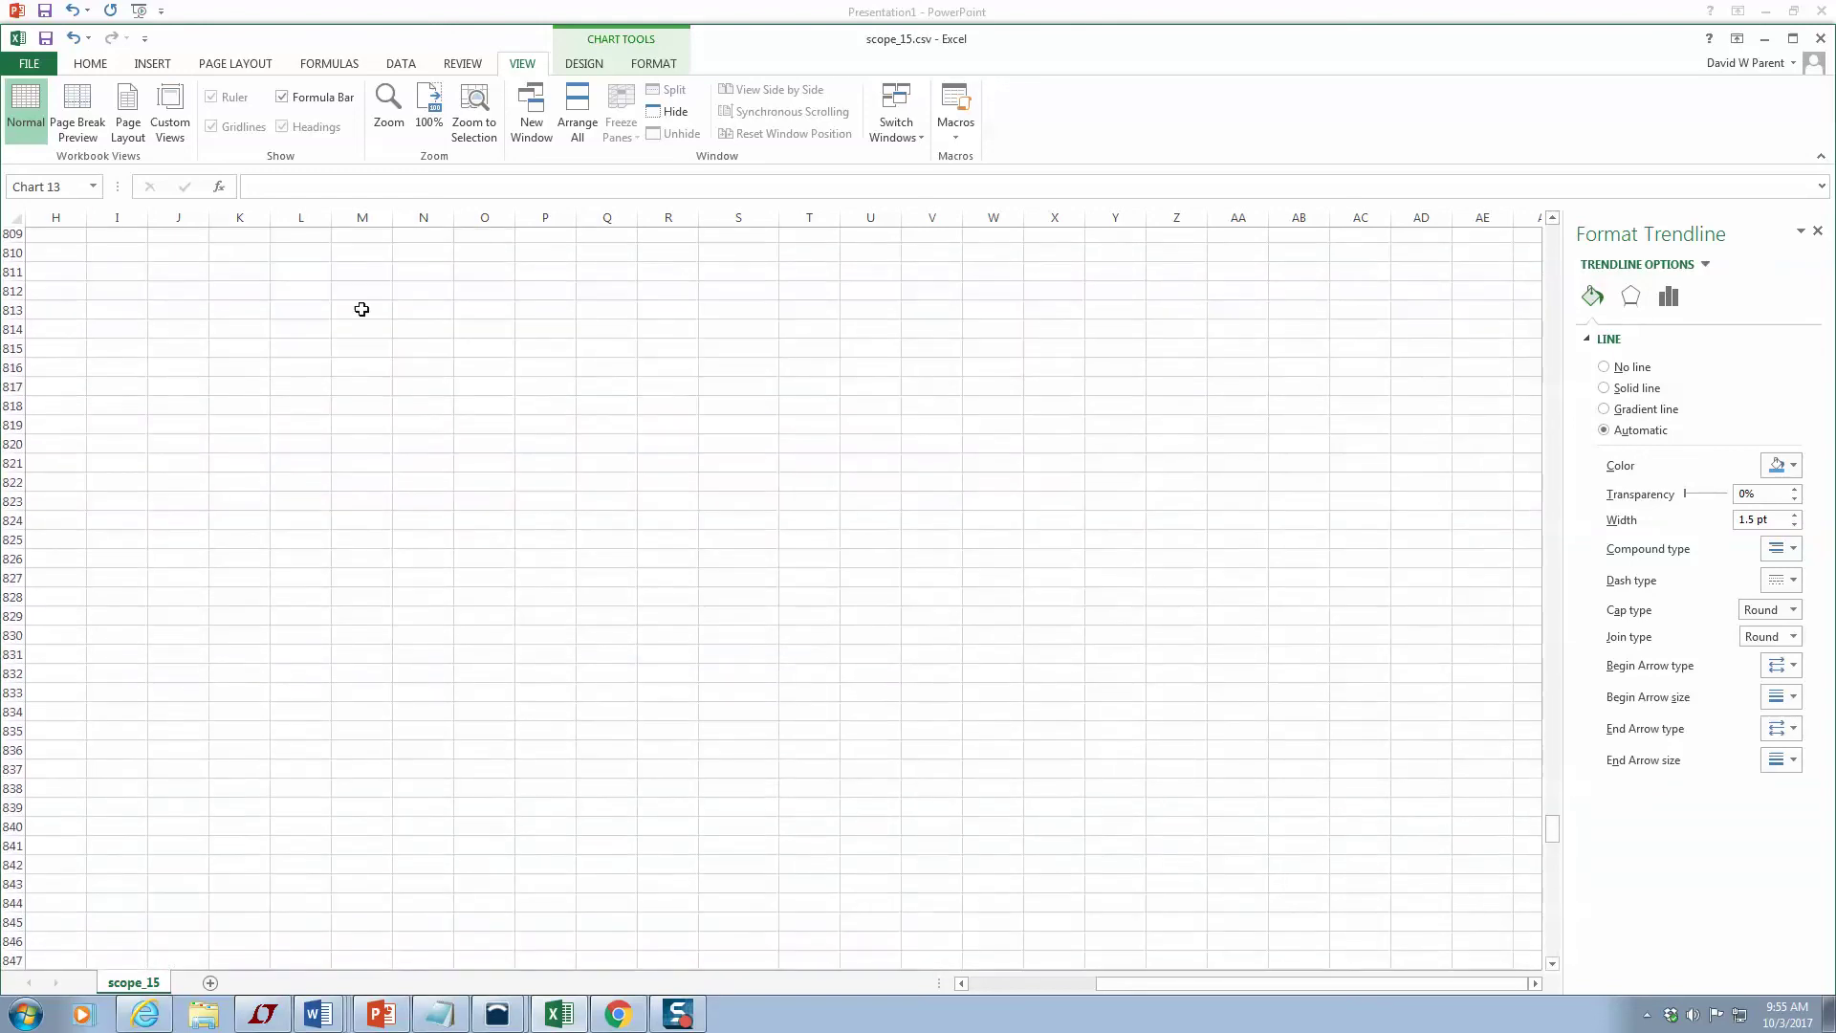
scroll(361, 309, "up", 20)
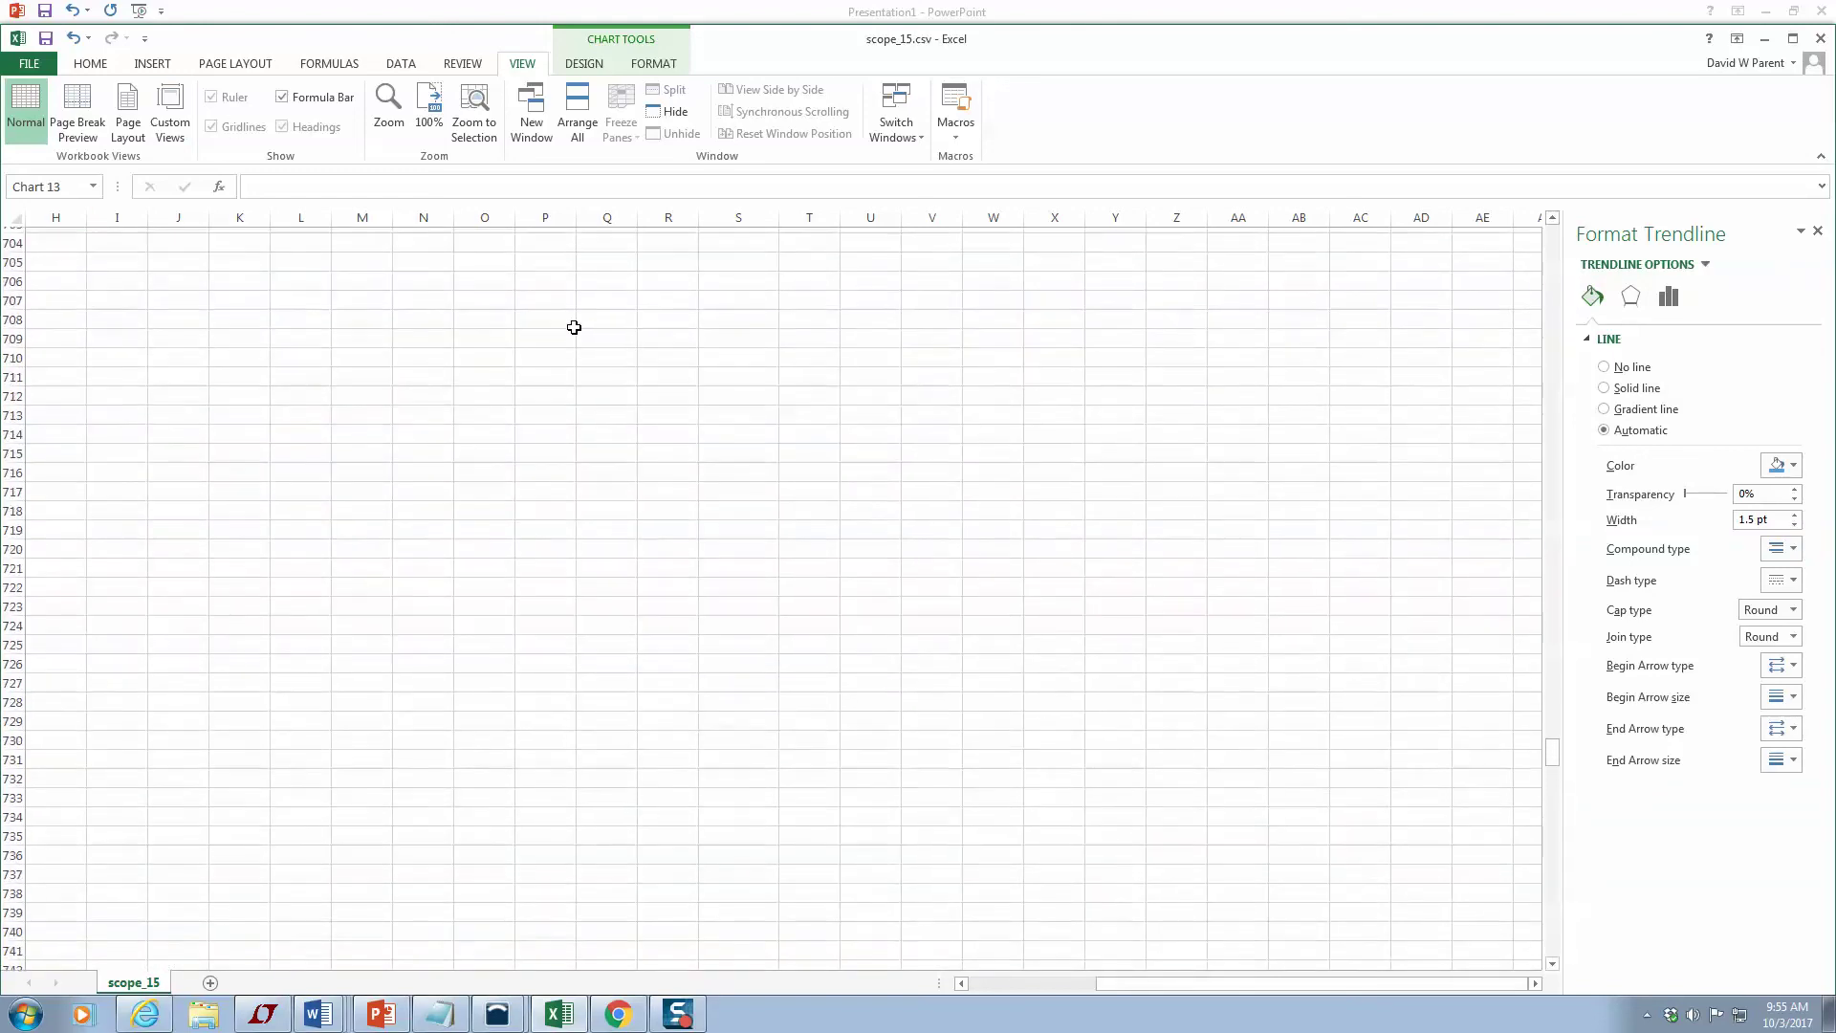
scroll(574, 327, "up", 20)
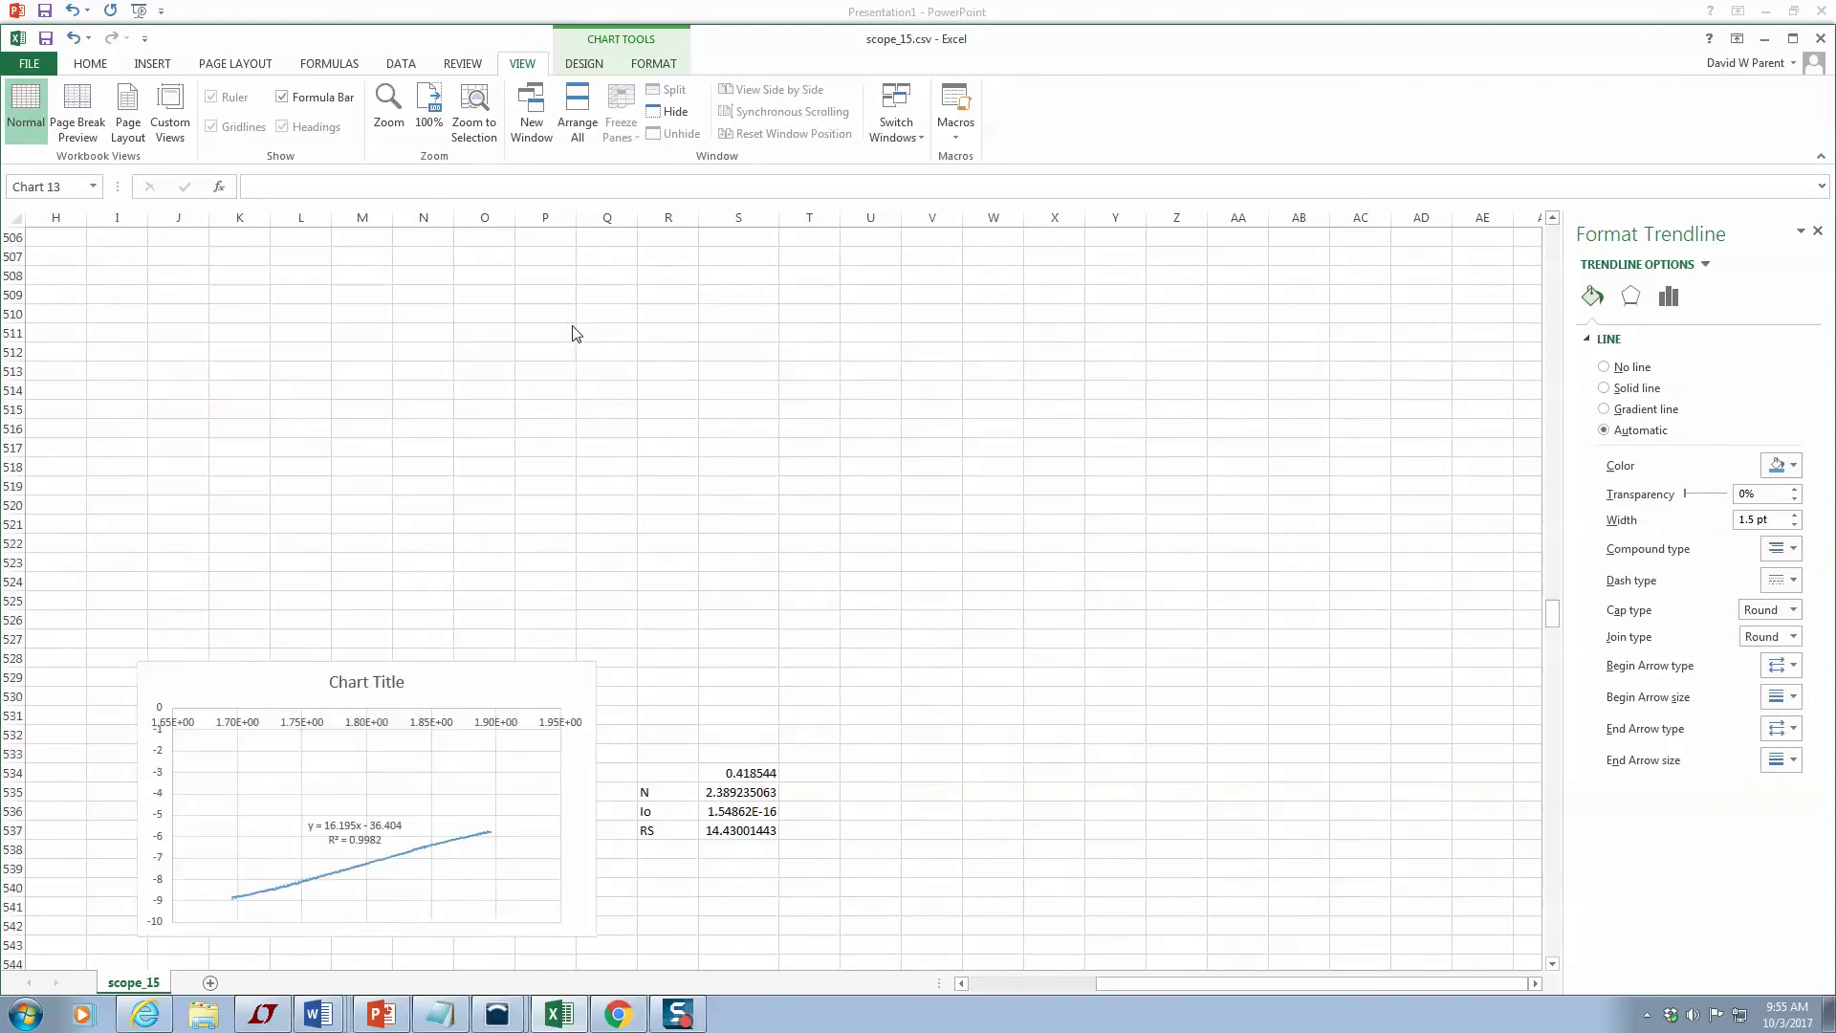
scroll(574, 333, "down", 4)
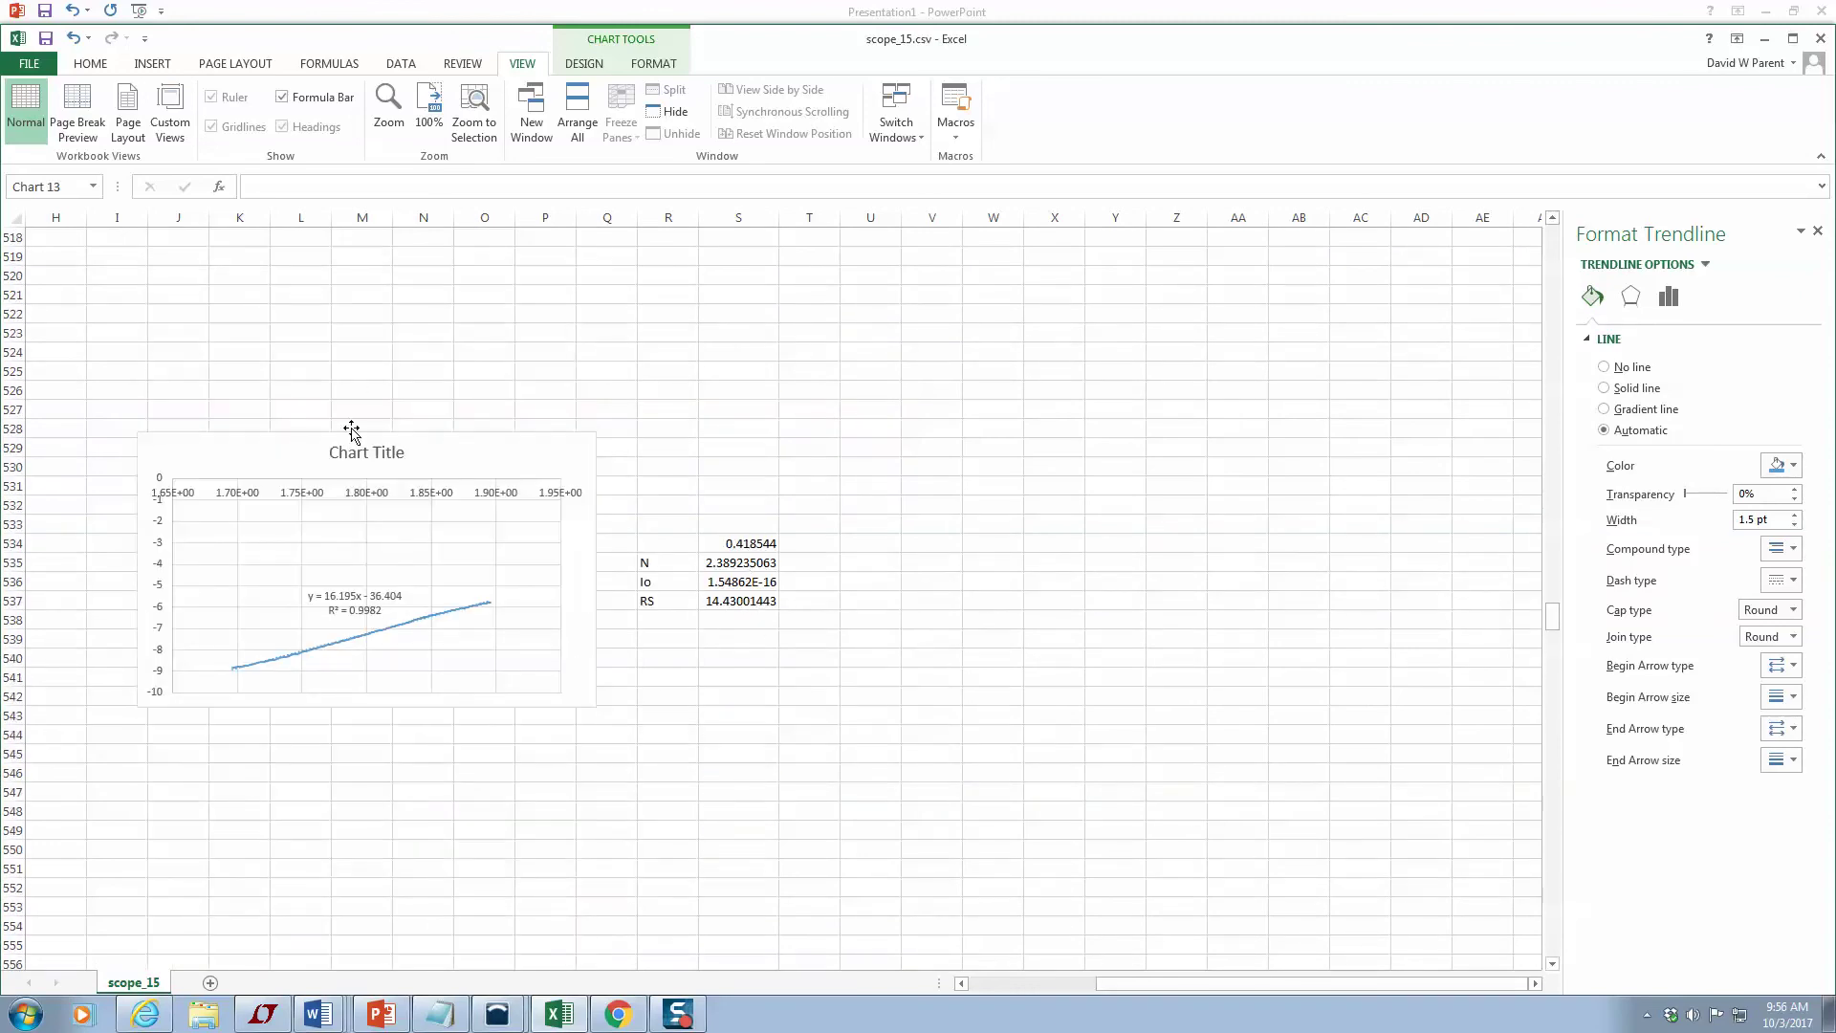
left_click(265, 1014)
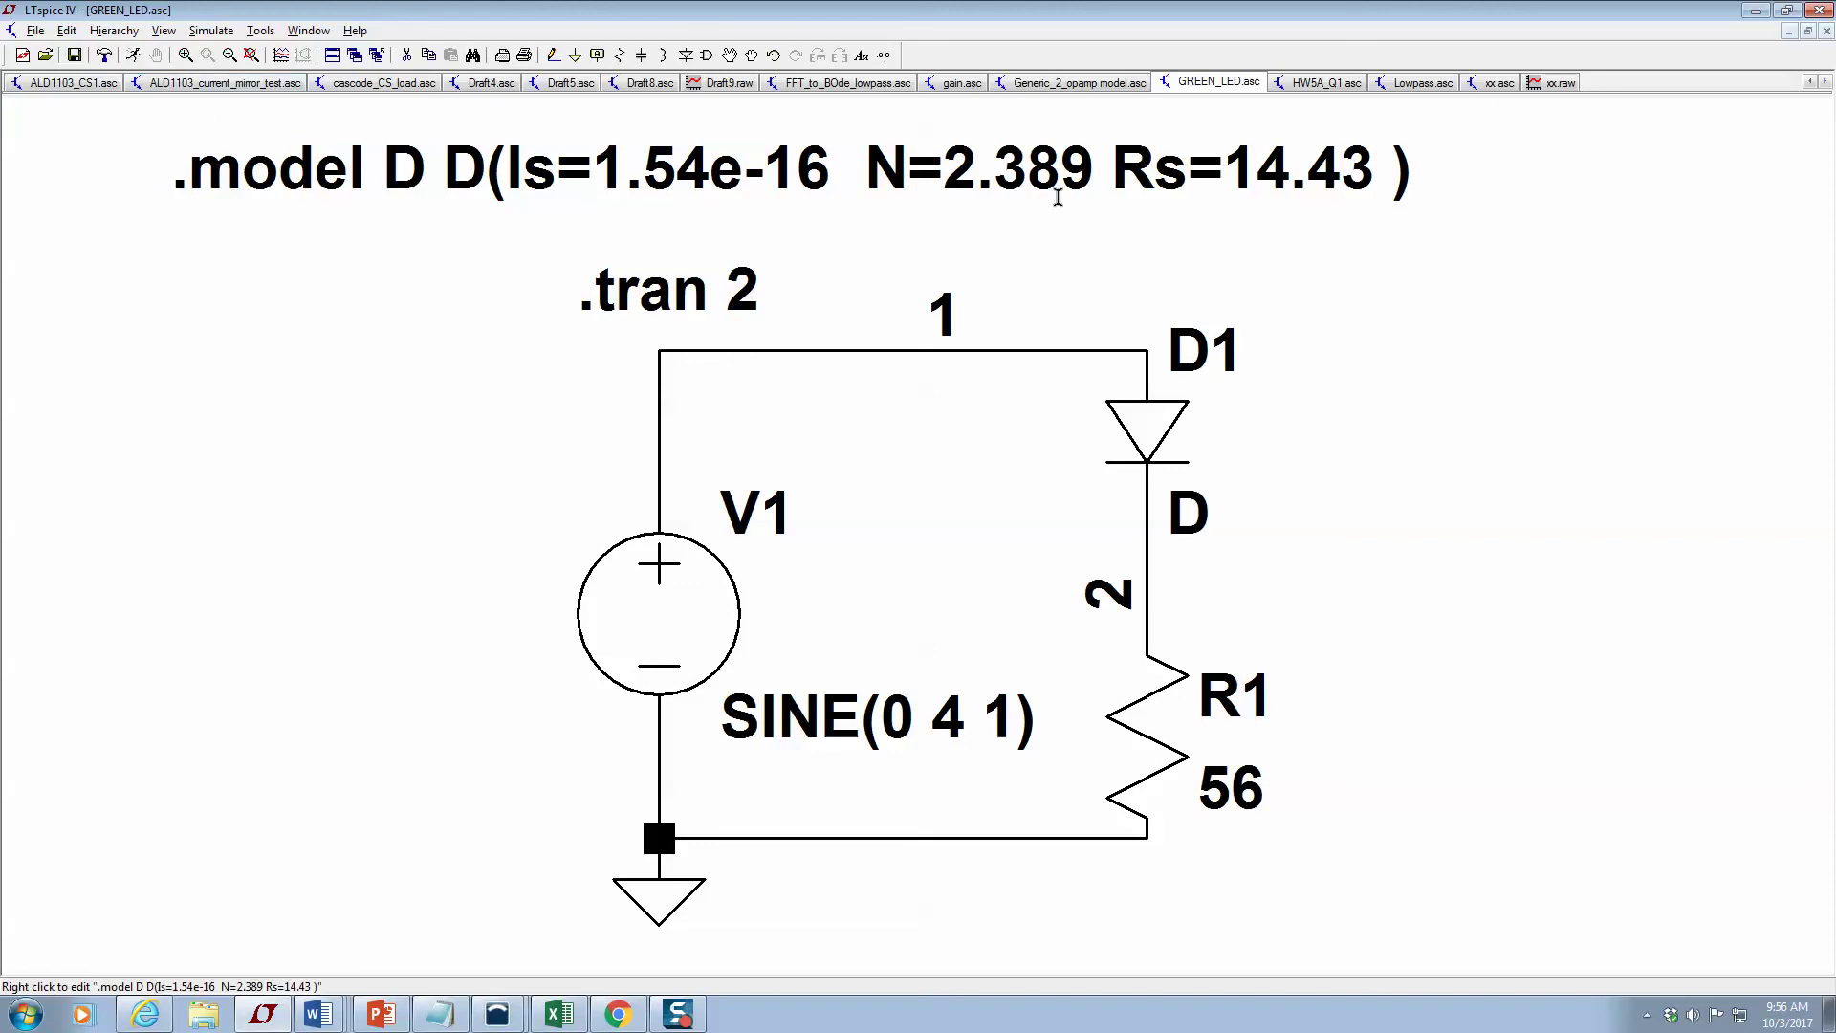
Close the old GREEN_LED.raw window, maximize the schematic and rerun the transient simulation.
left_click(134, 54)
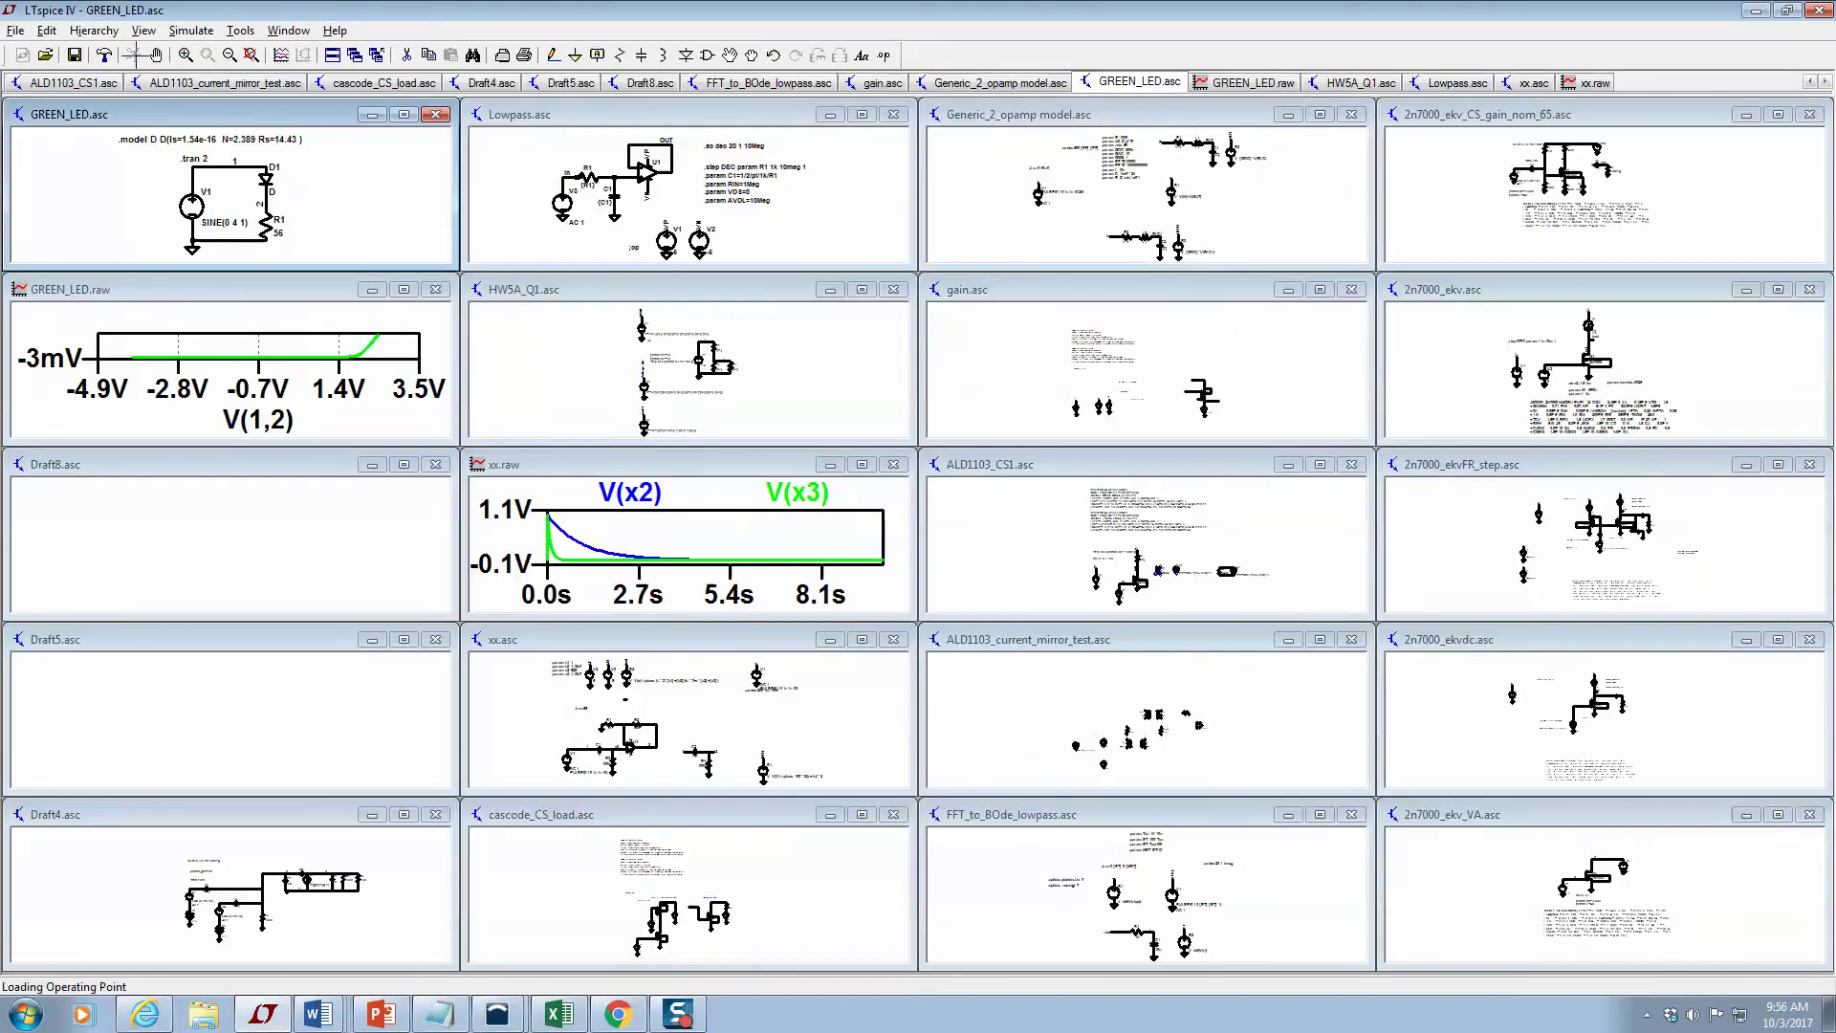
left_click(435, 288)
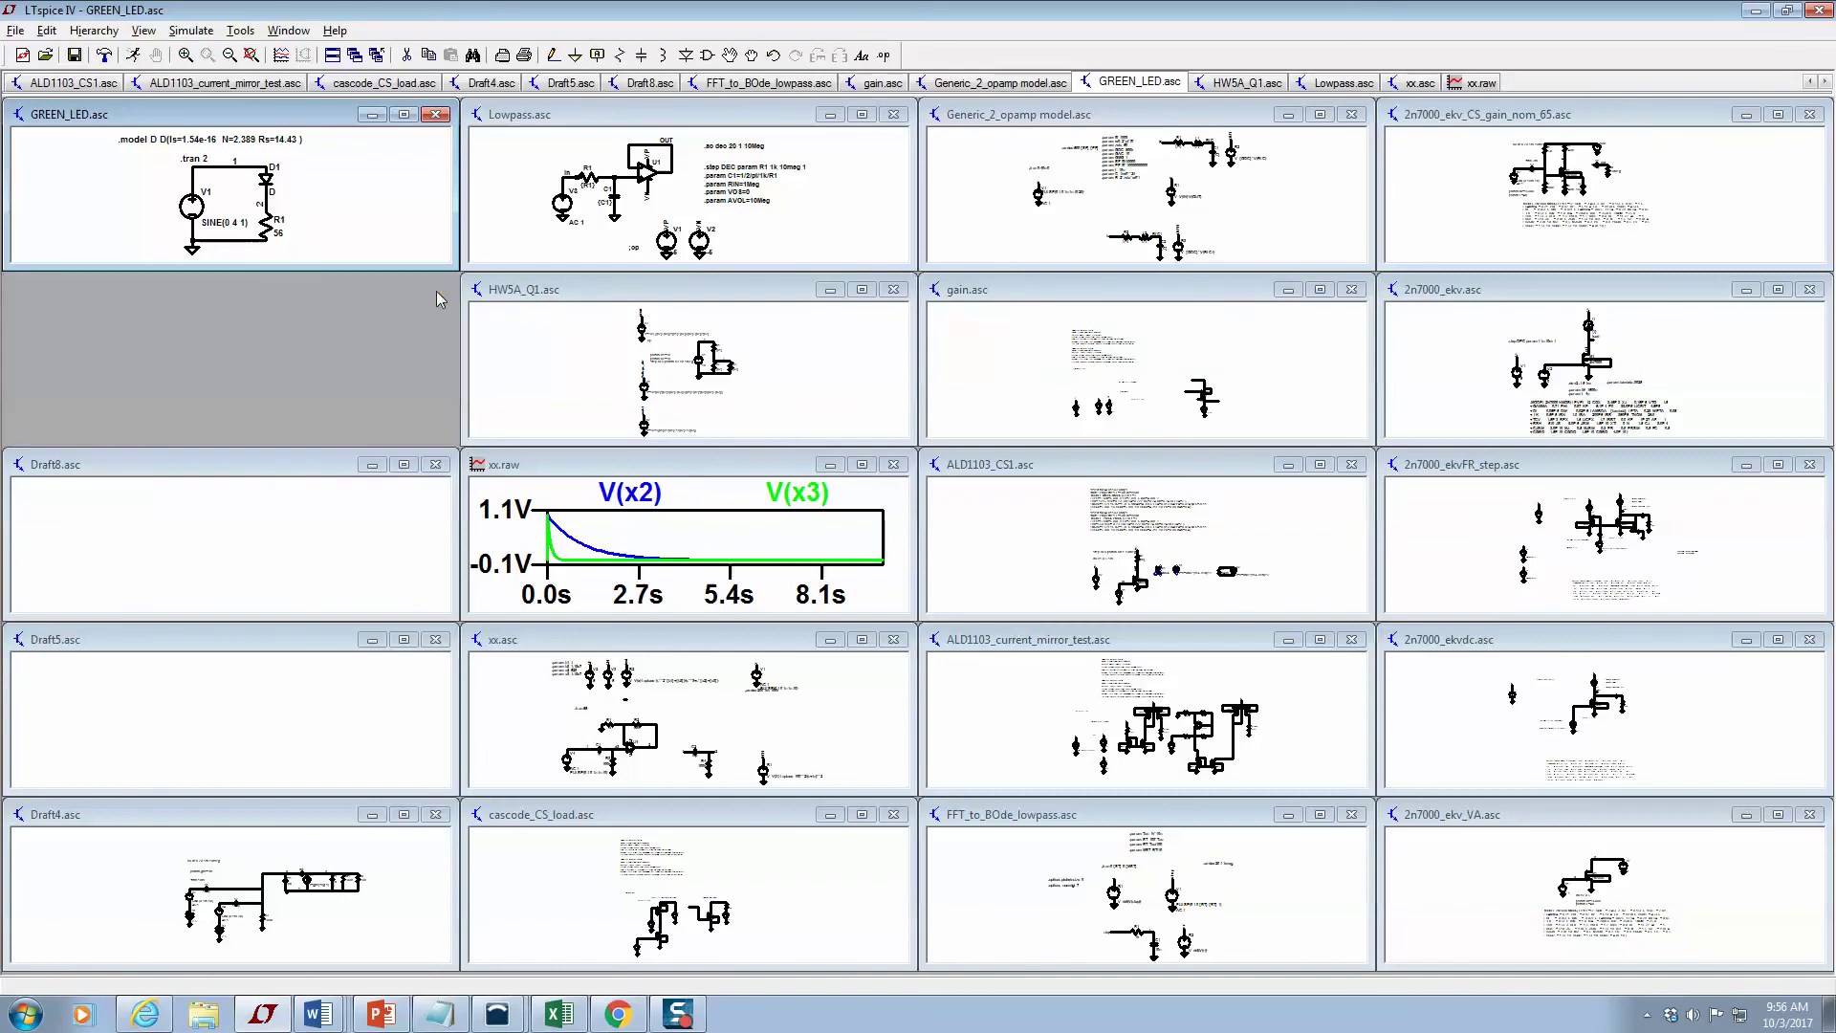
left_click(404, 115)
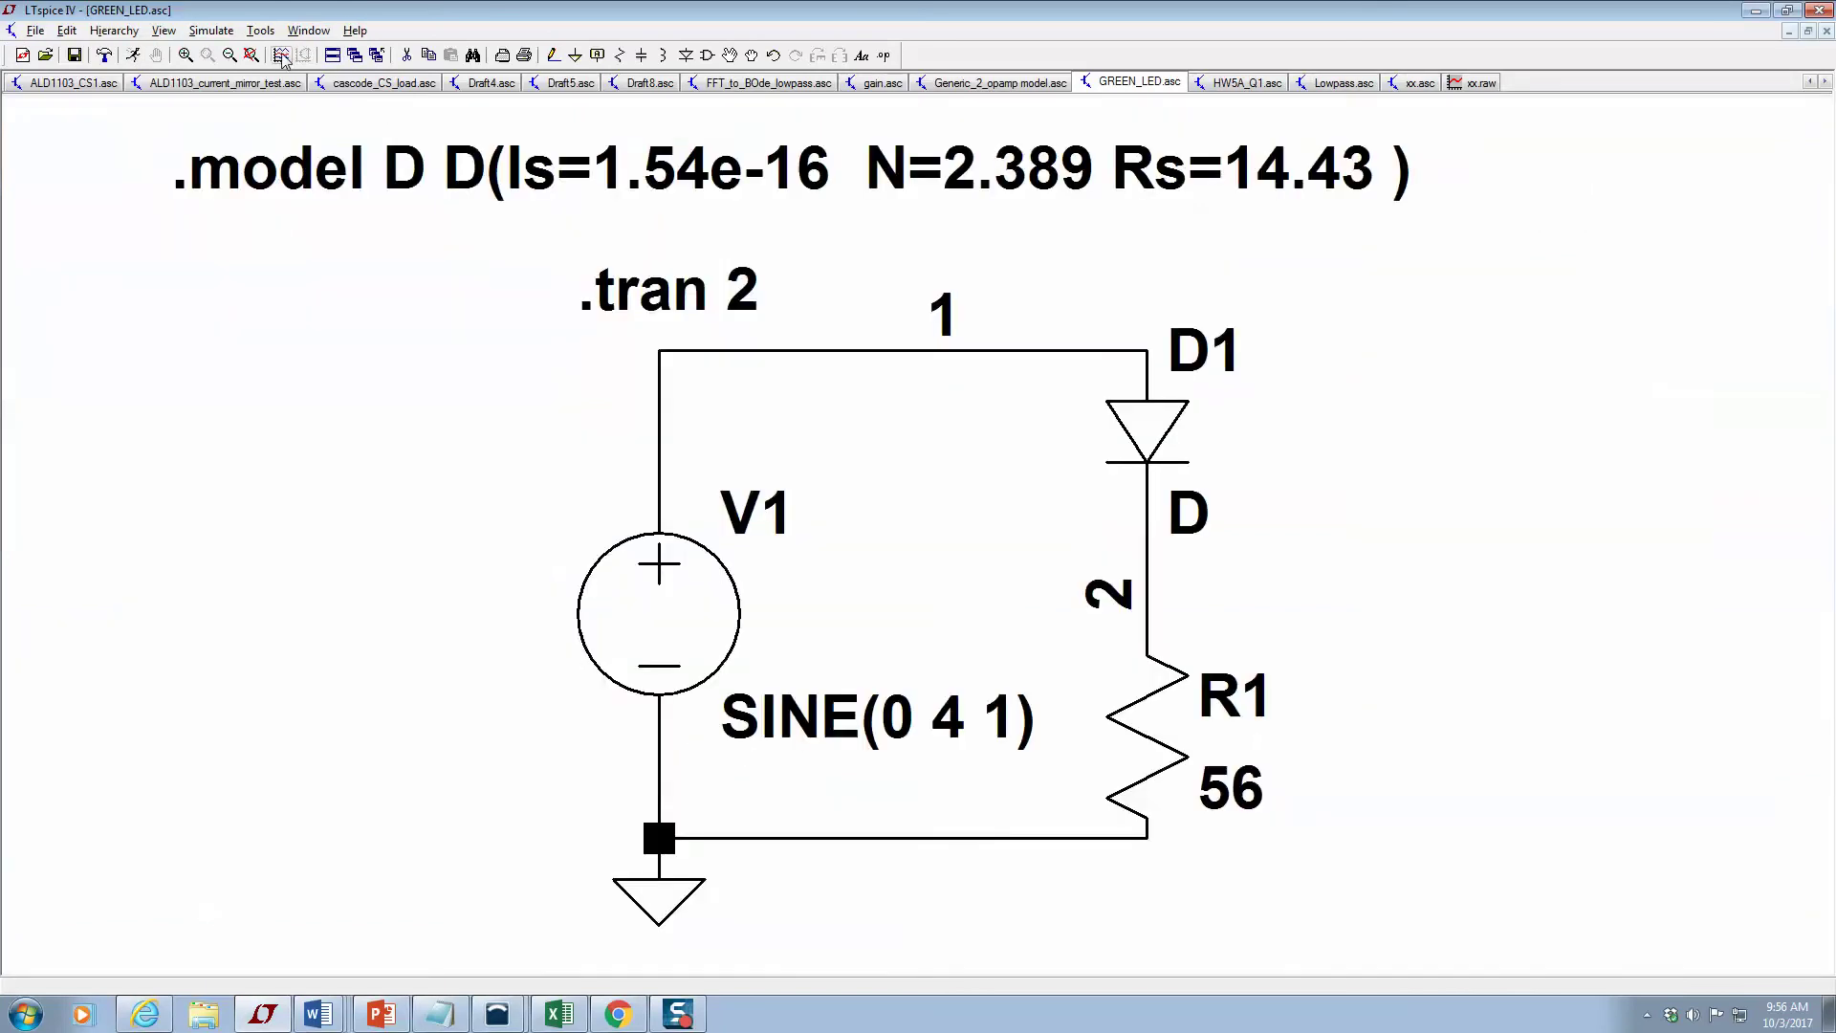
left_click(134, 54)
Maximize the waveform plot and add the V(1) and V(2) traces.
left_click(404, 113)
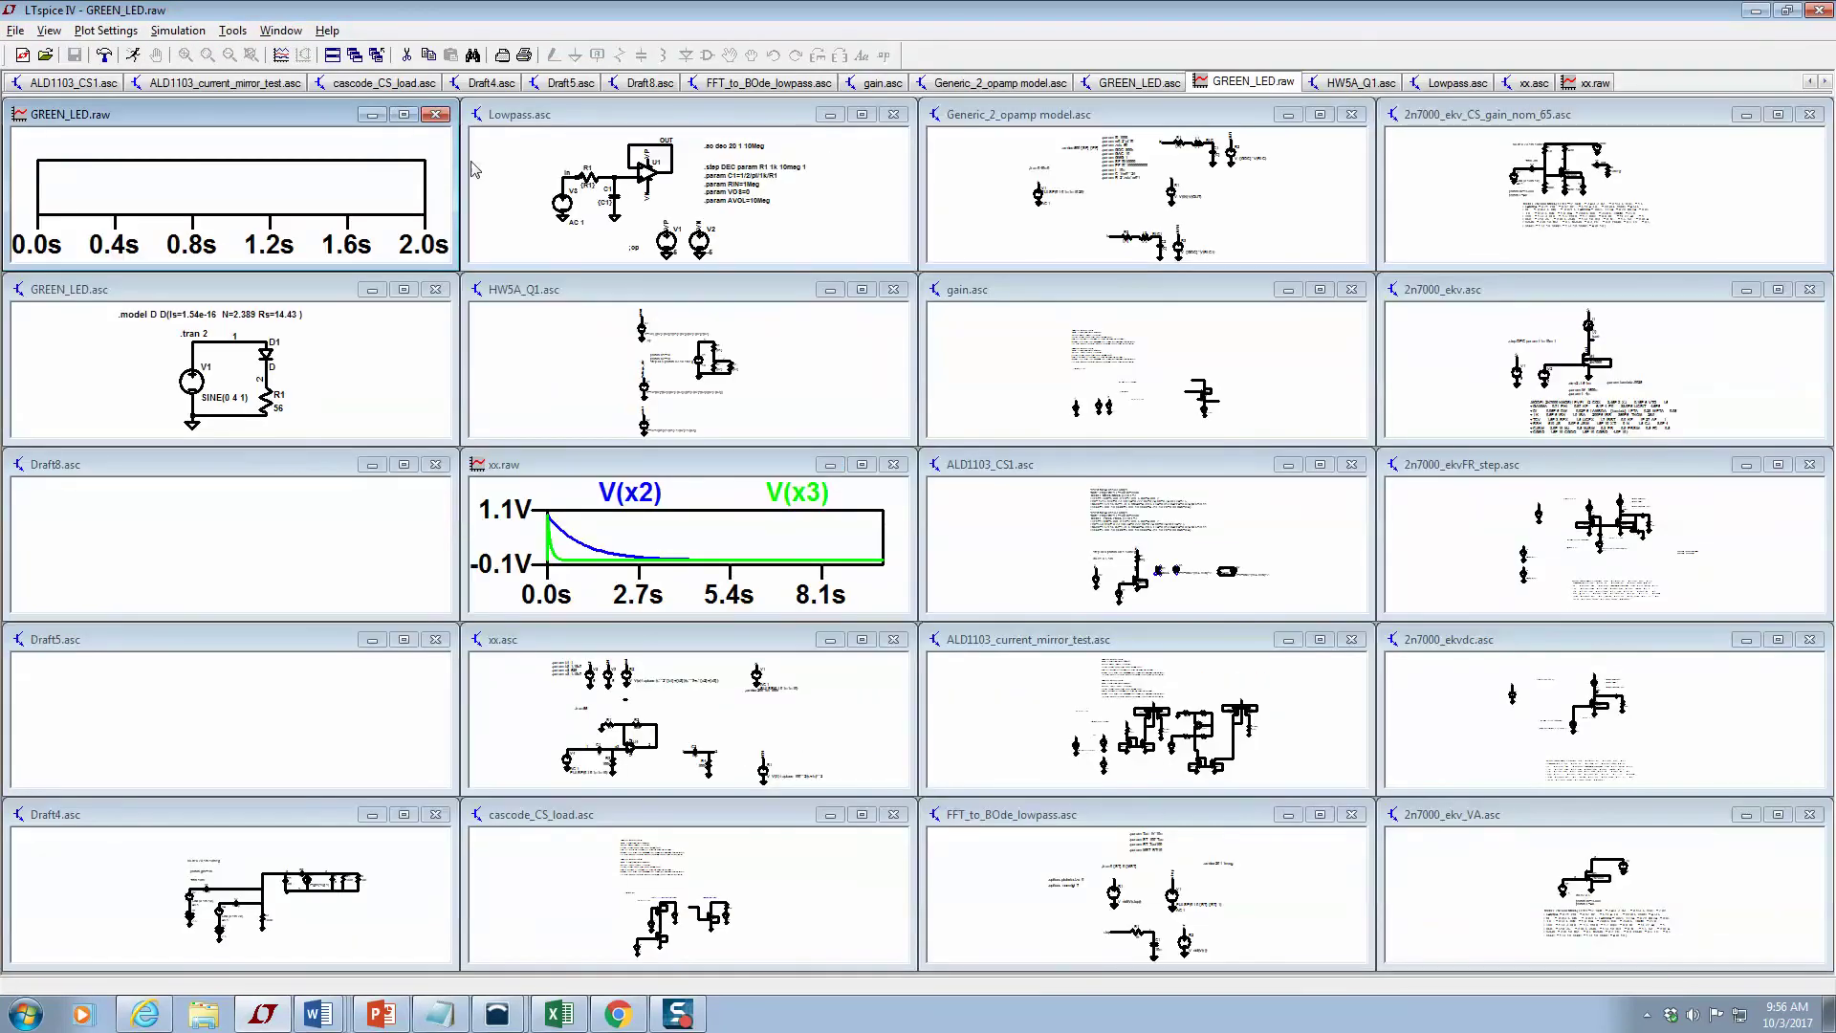
left_click(295, 58)
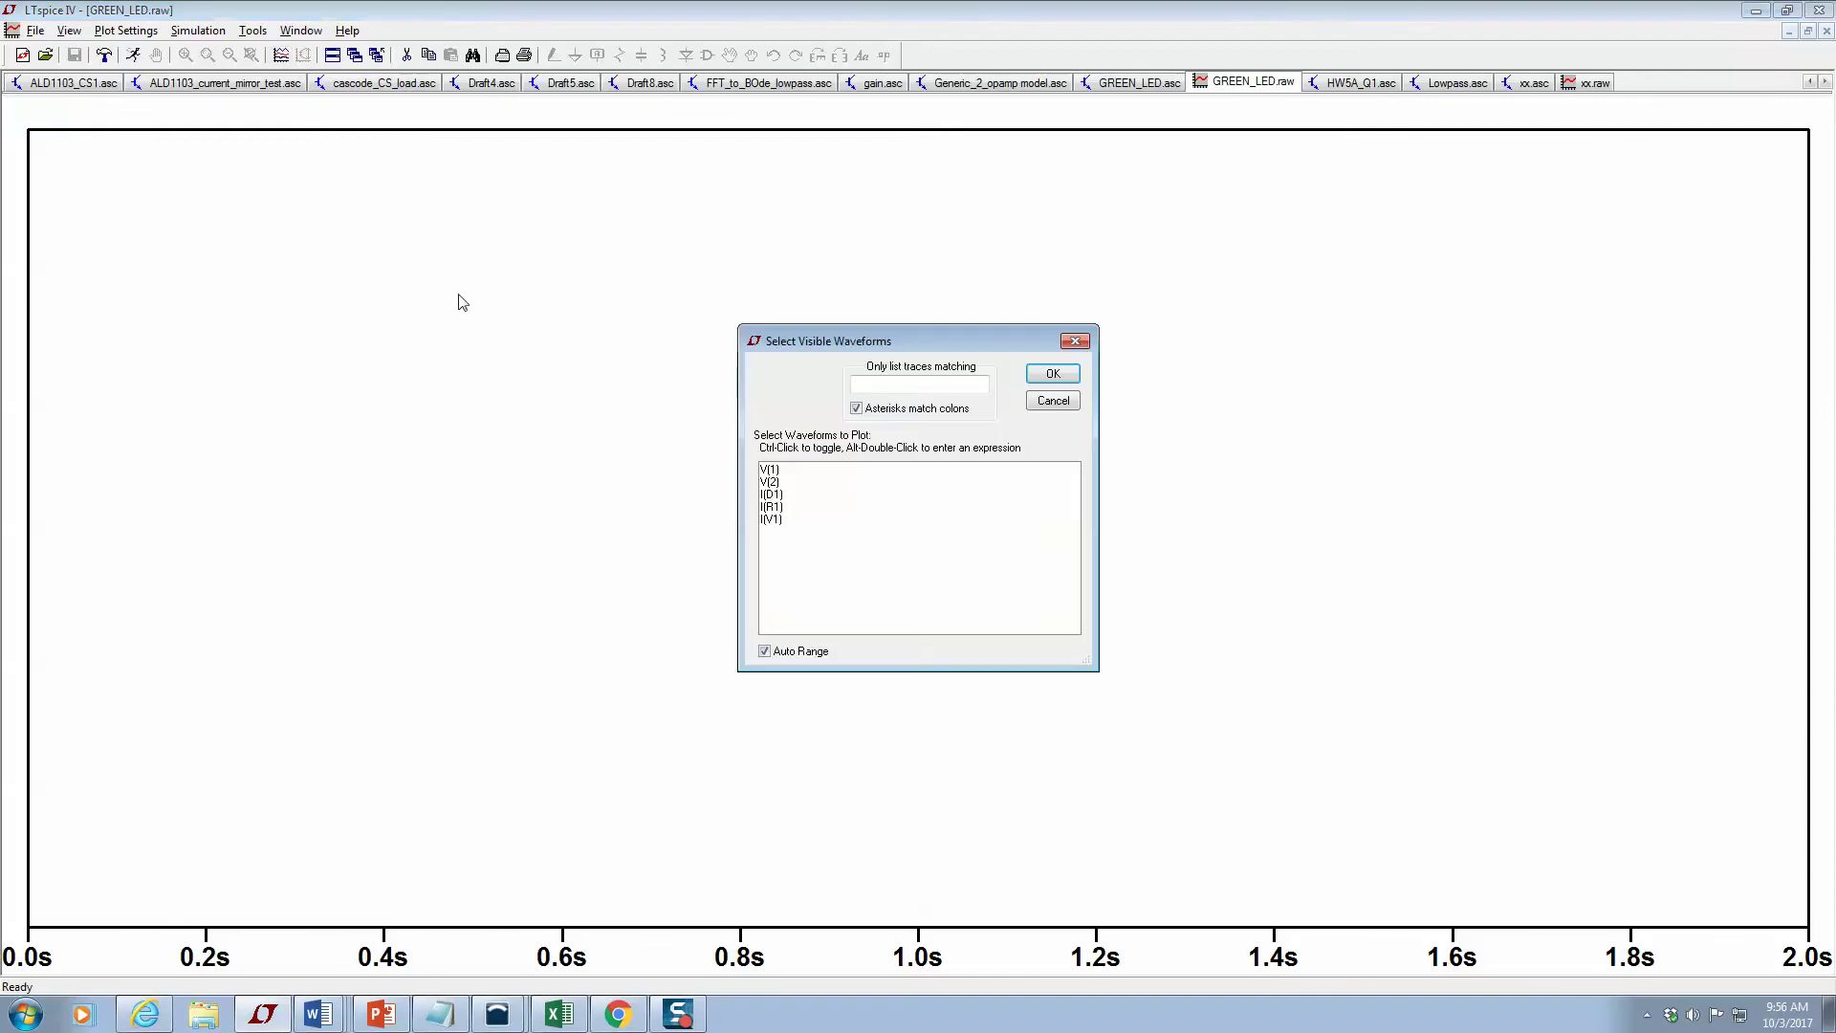
left_click(790, 470)
left_click(1052, 374)
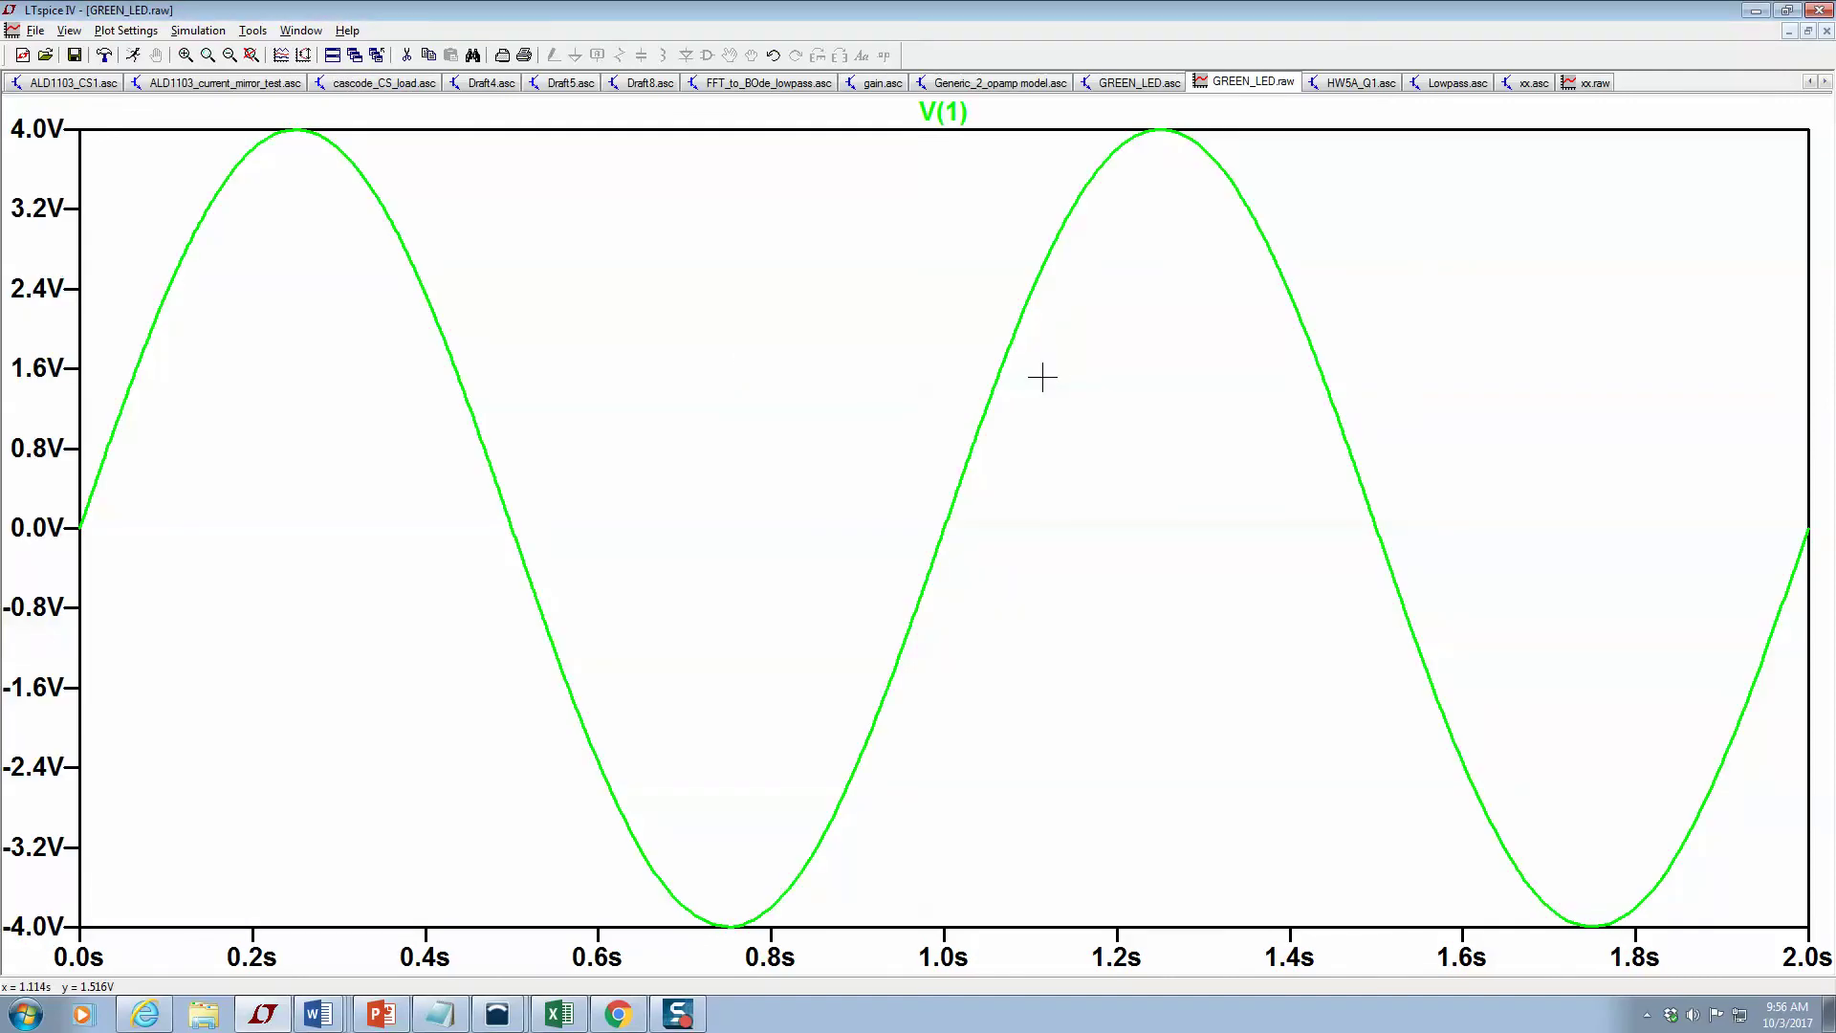
left_click(282, 55)
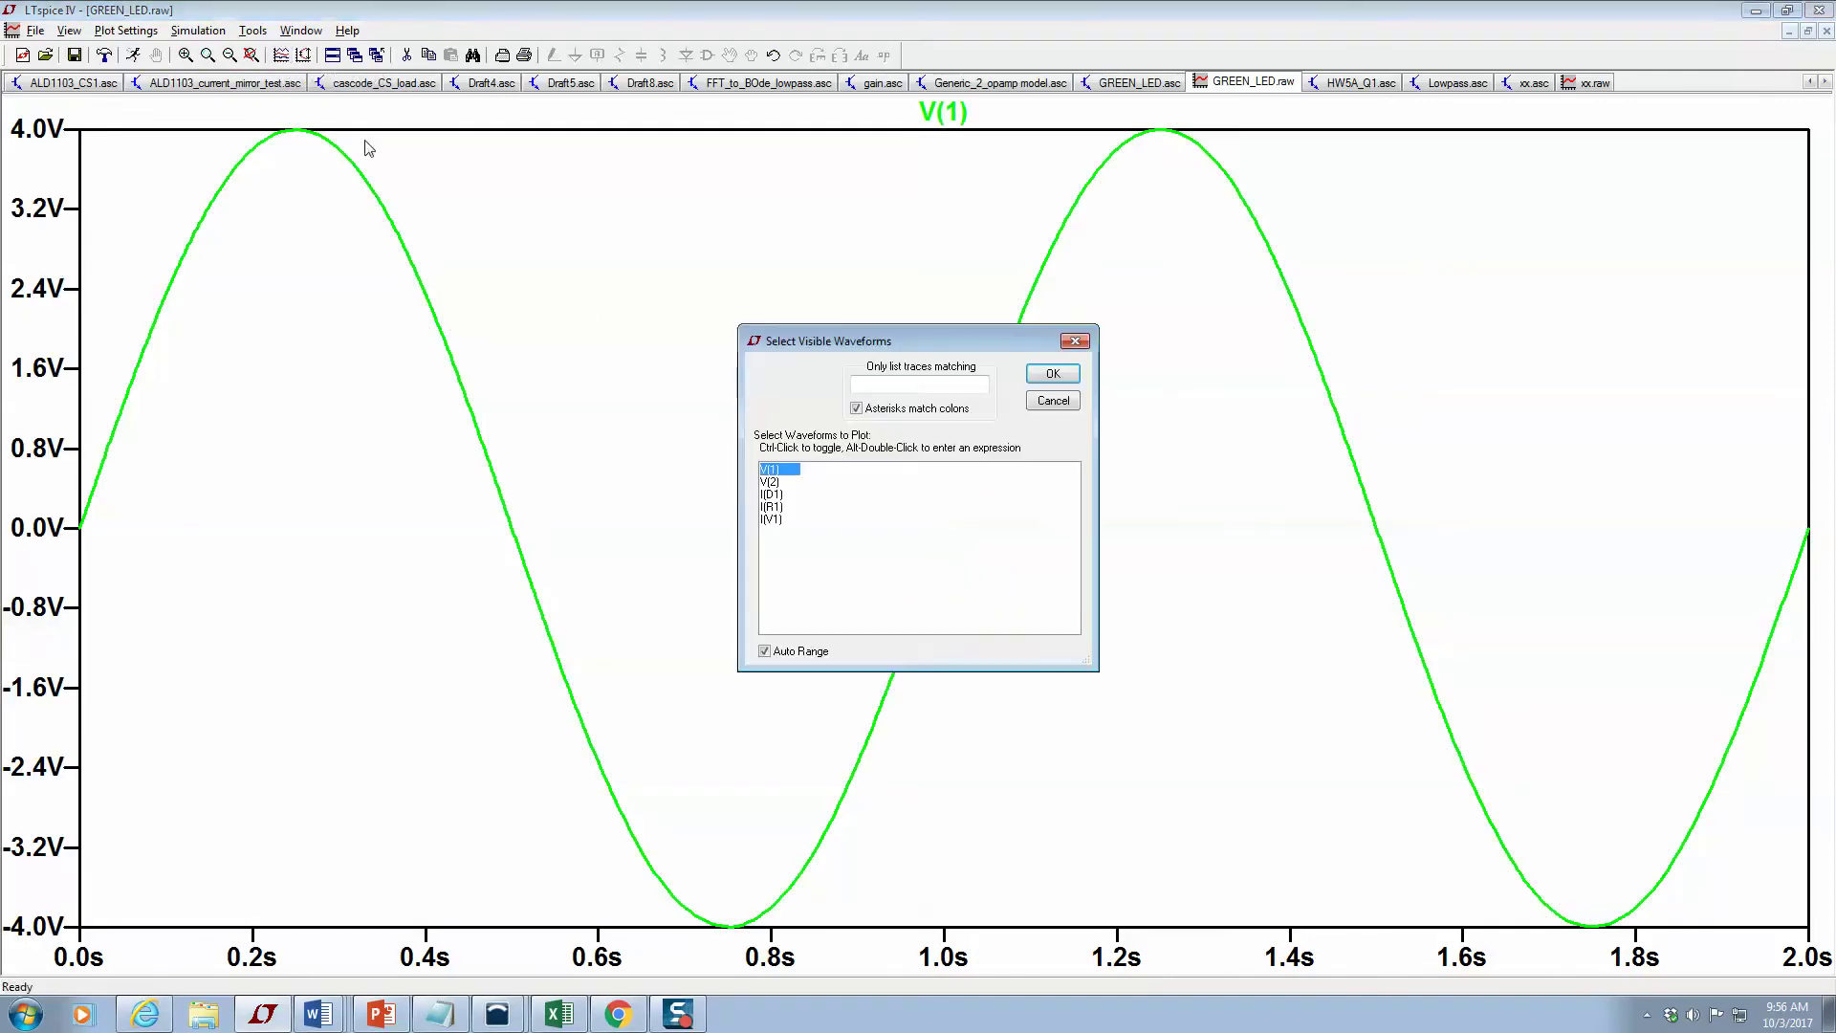
left_click(793, 483, "ctrl")
left_click(1059, 376)
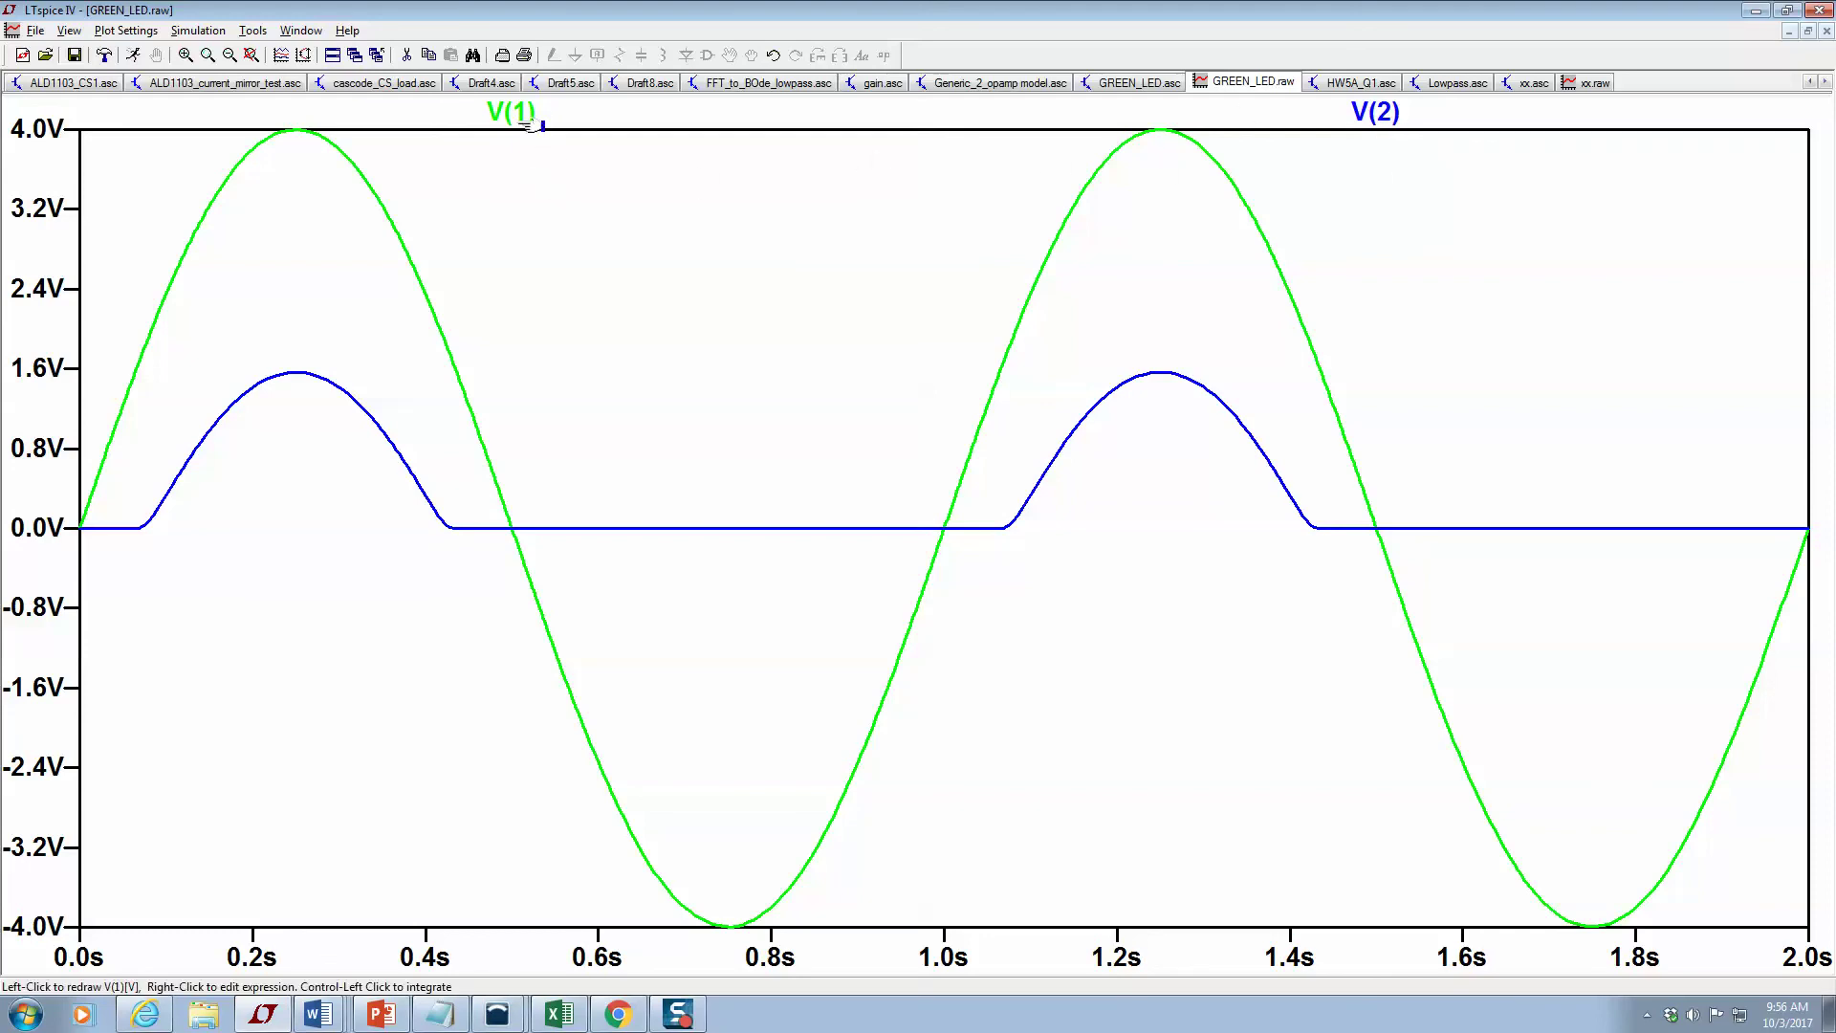
Change the V(2) trace to V(2)/56 and remove V(1) from the plot.
right_click(1367, 124)
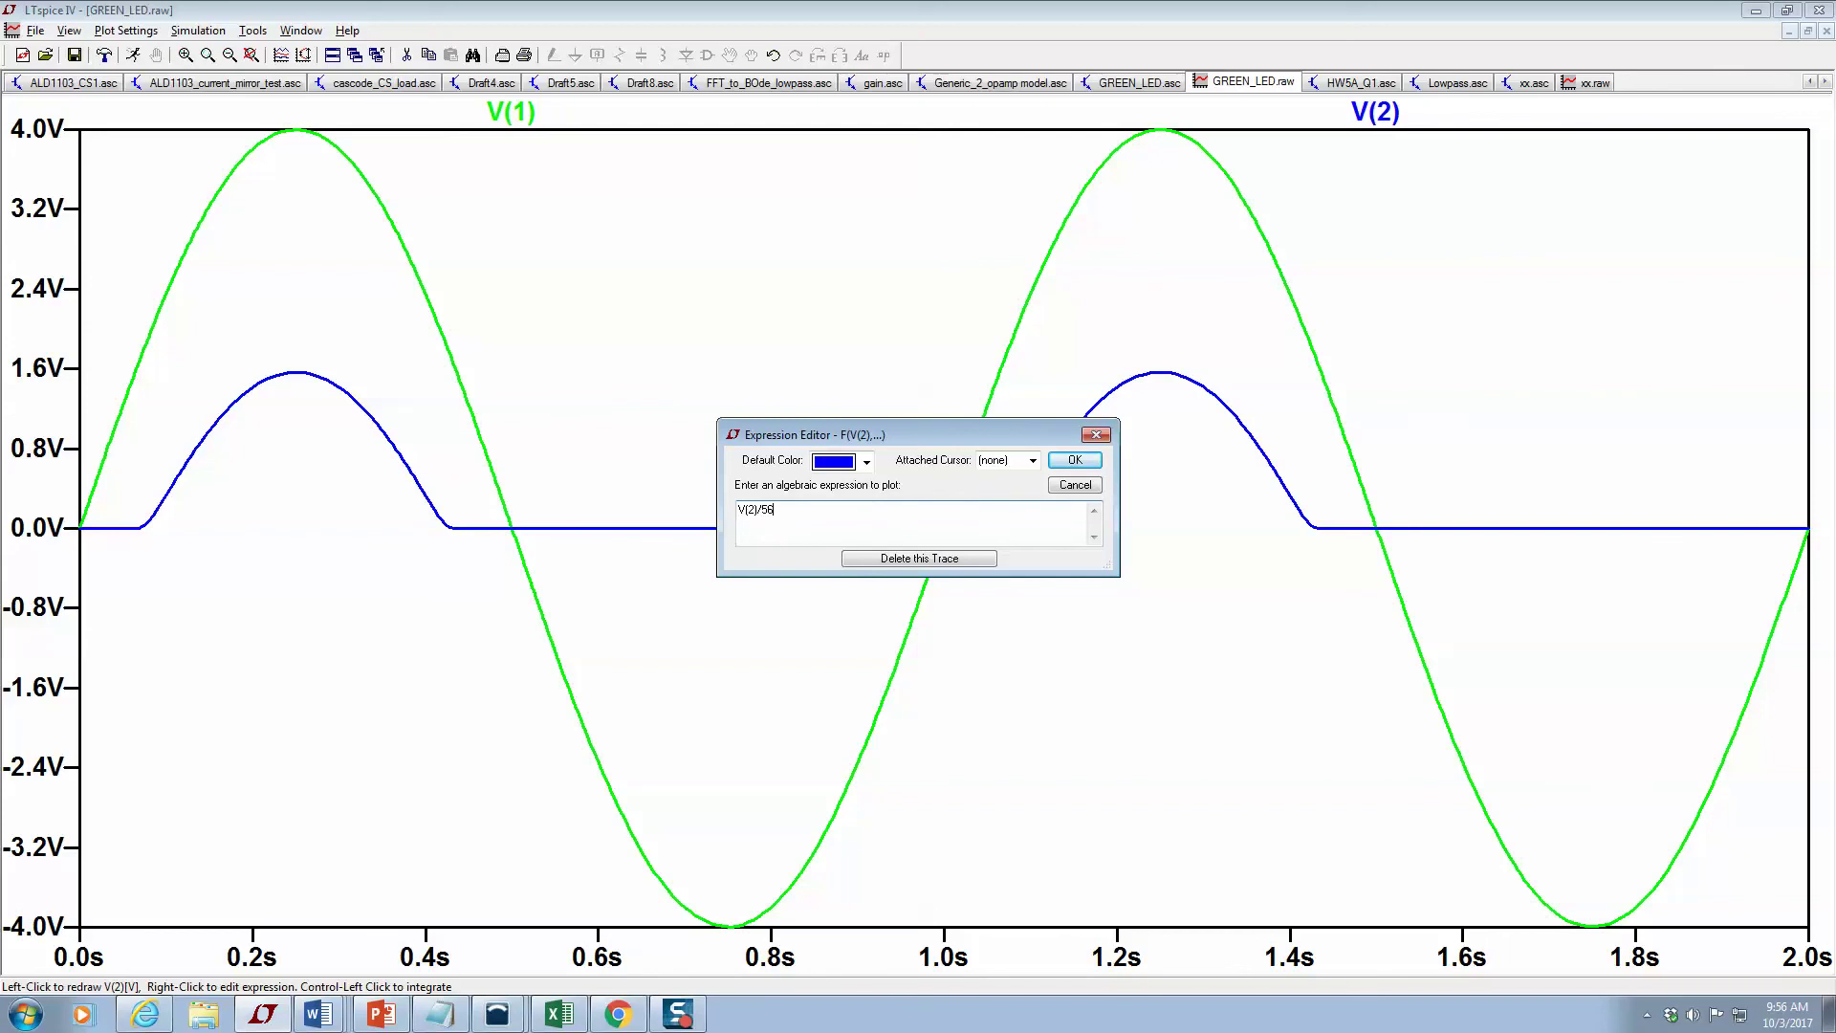
type("/56")
key("Return")
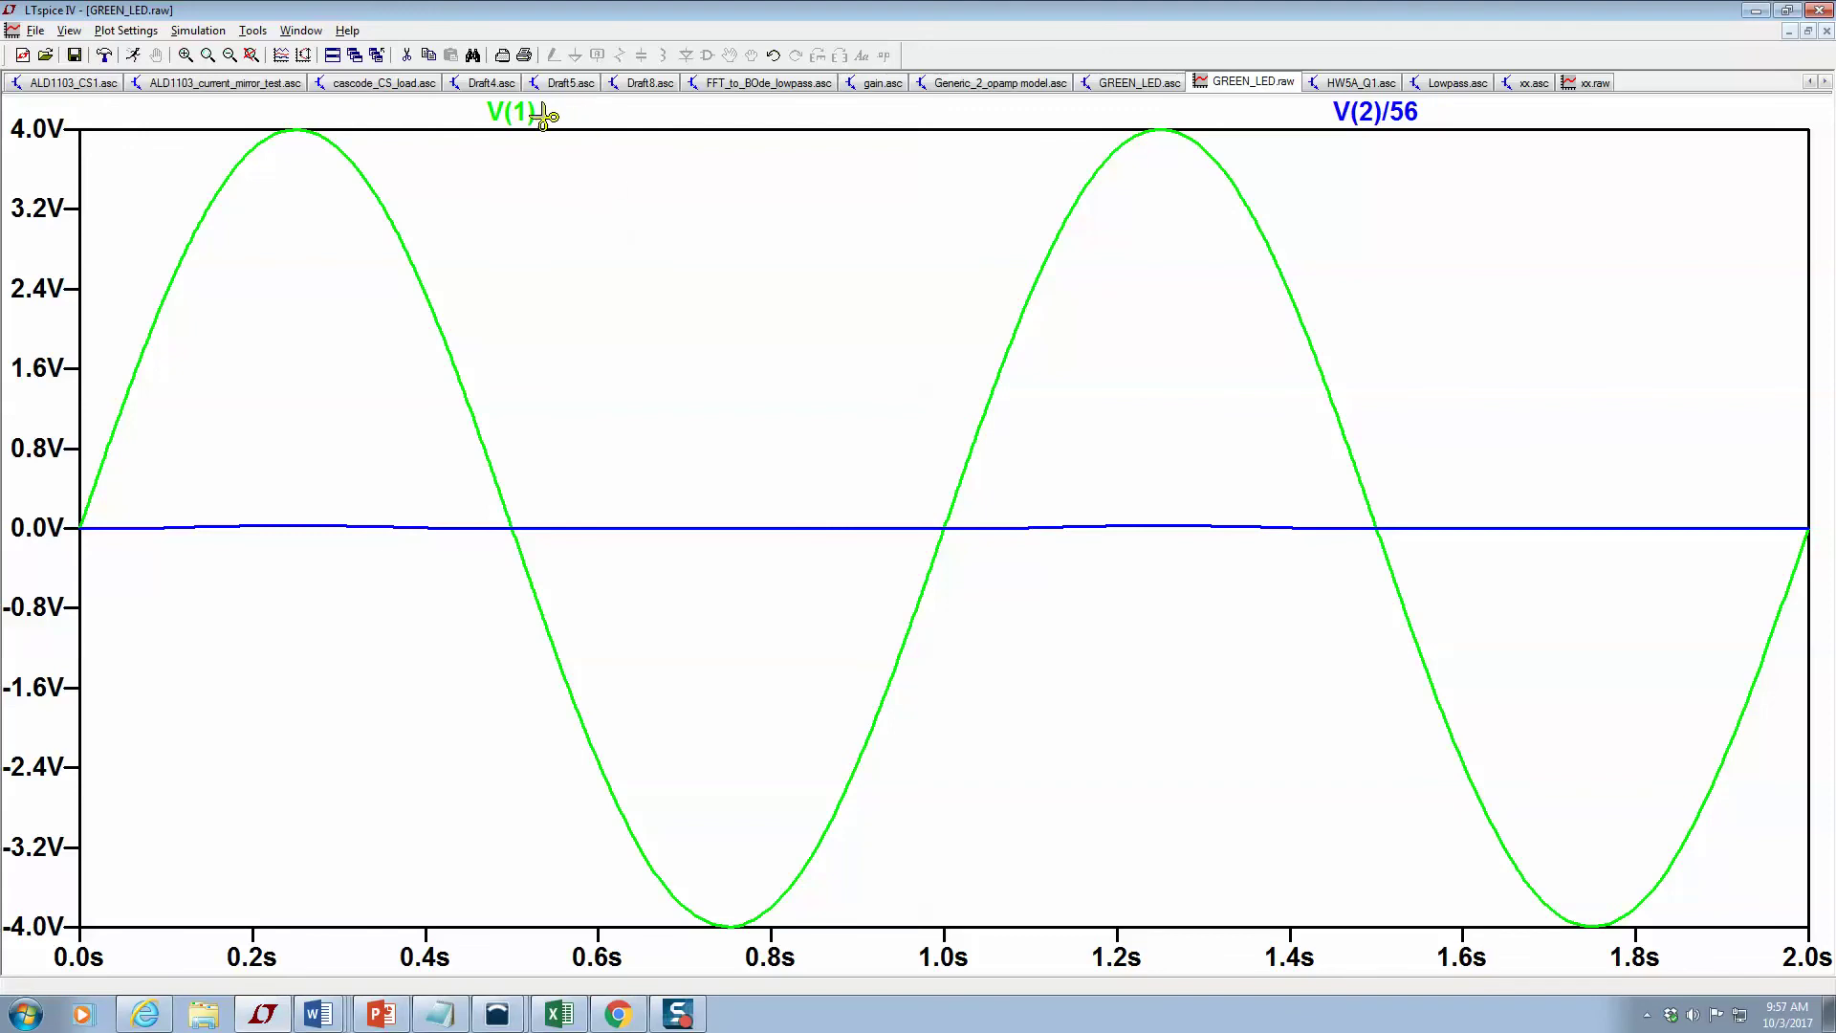
key("Delete")
left_click(516, 112)
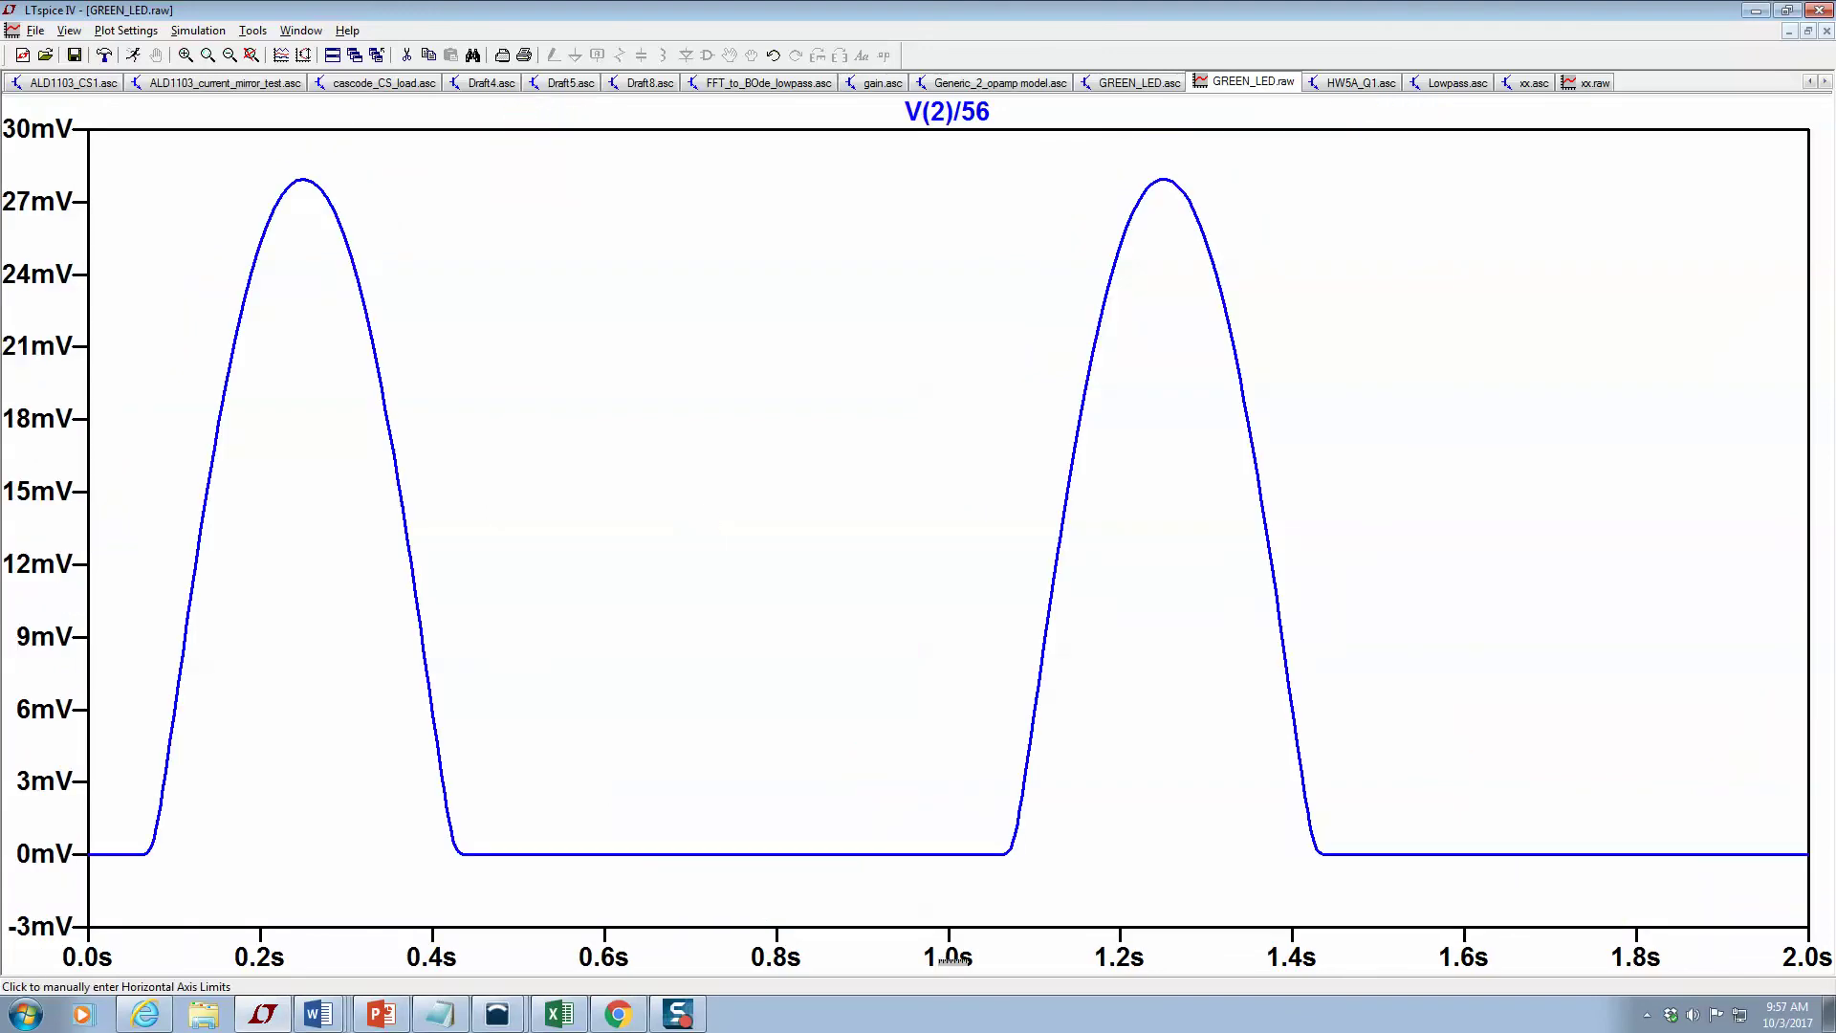
Set the horizontal axis quantity to V(1,2), turning the V(2)/56 plot into the LED I-V curve.
left_click(954, 963)
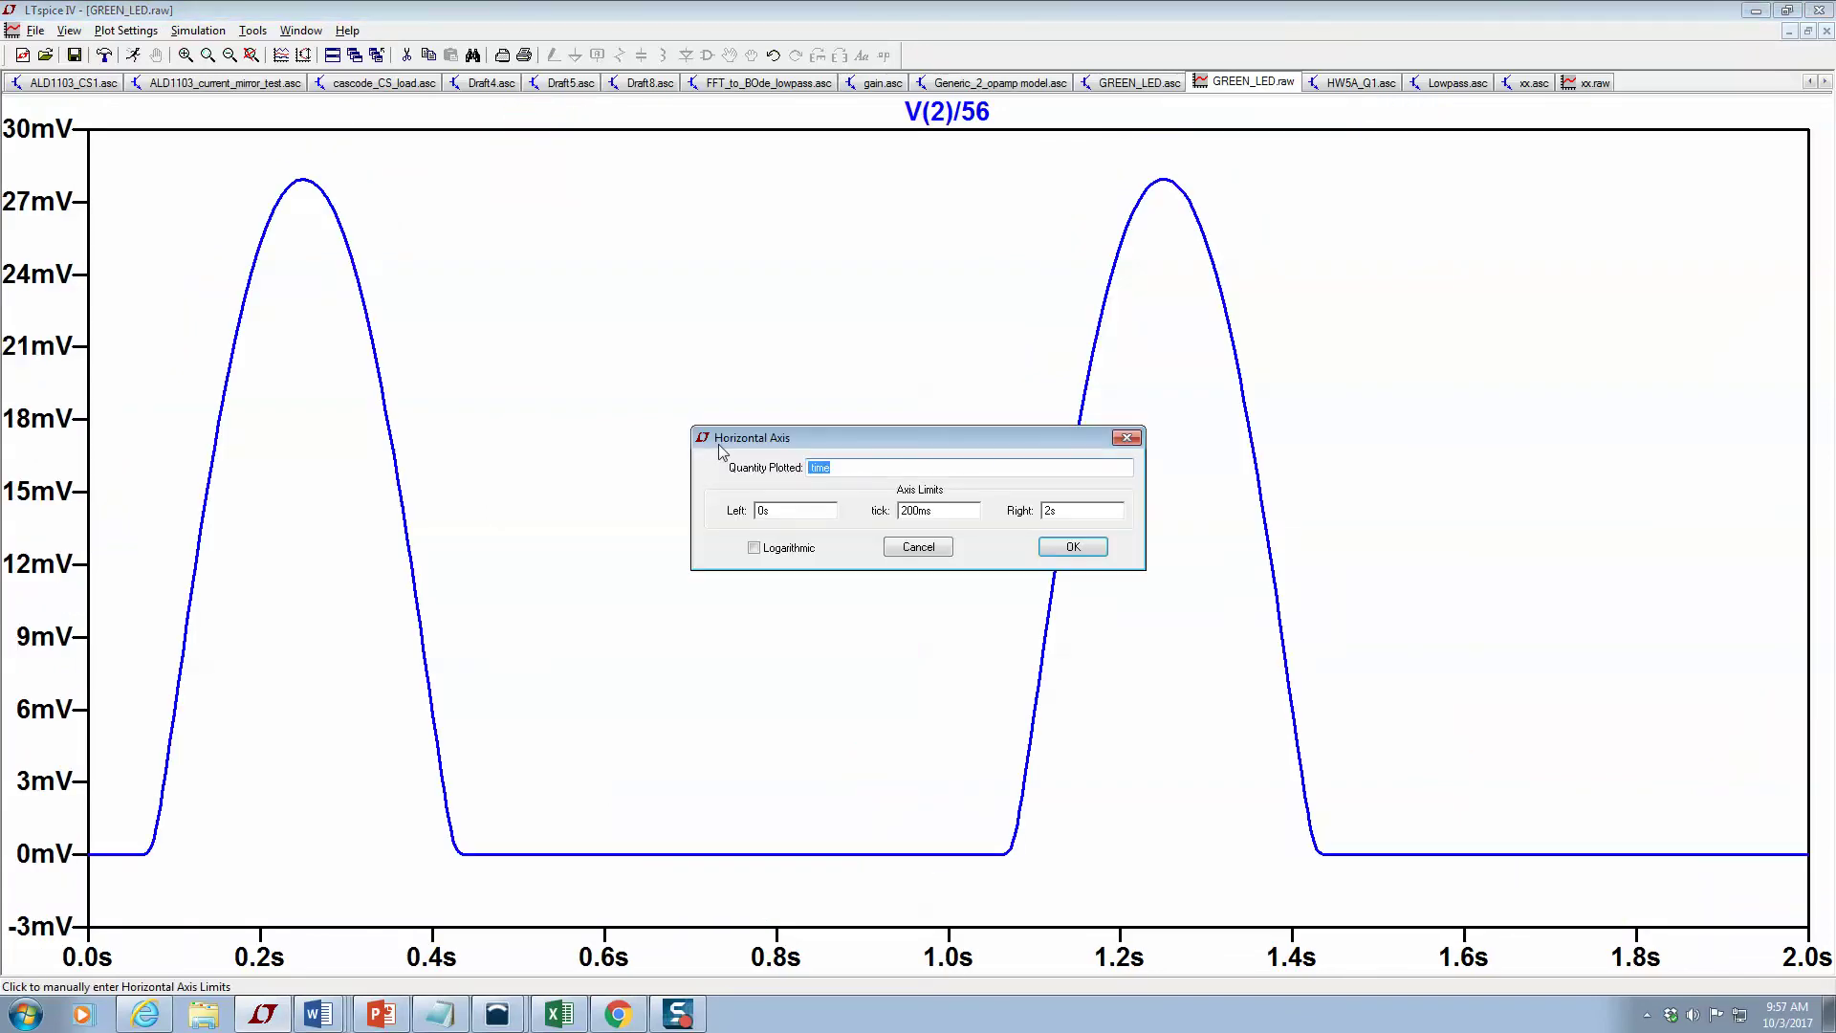
type("V")
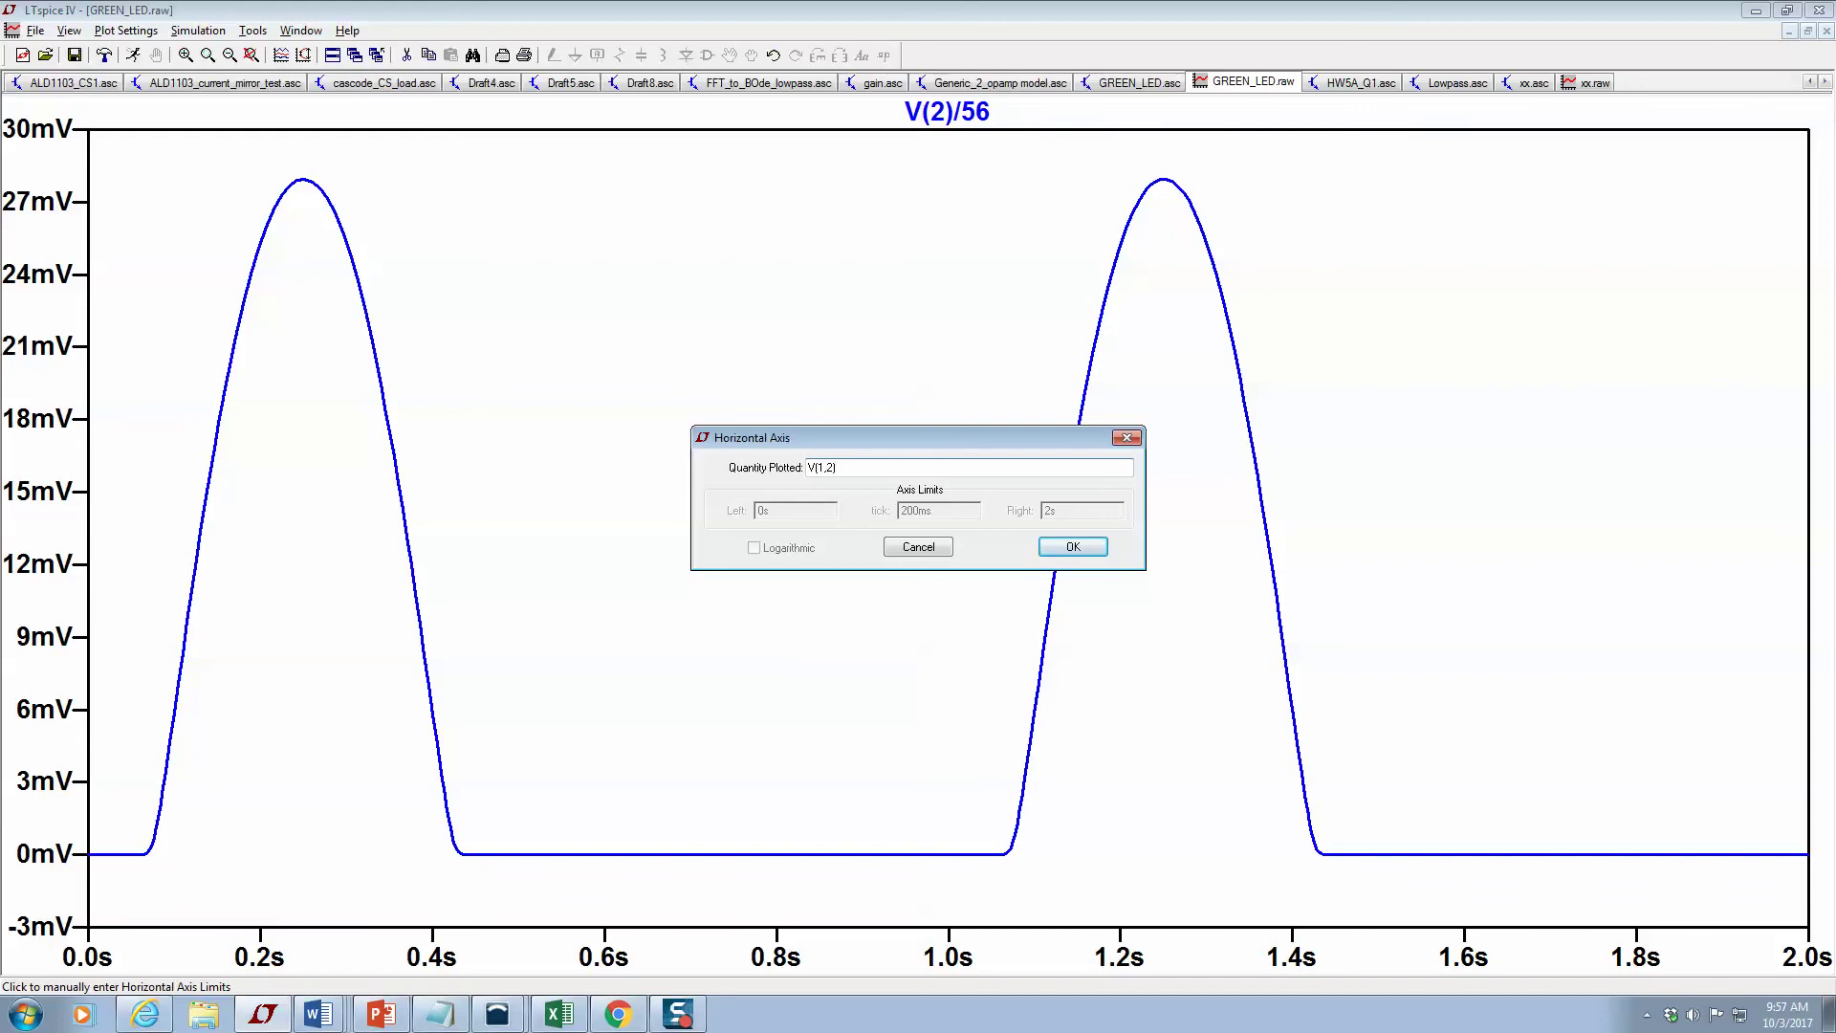
type("(1,2)")
key("Return")
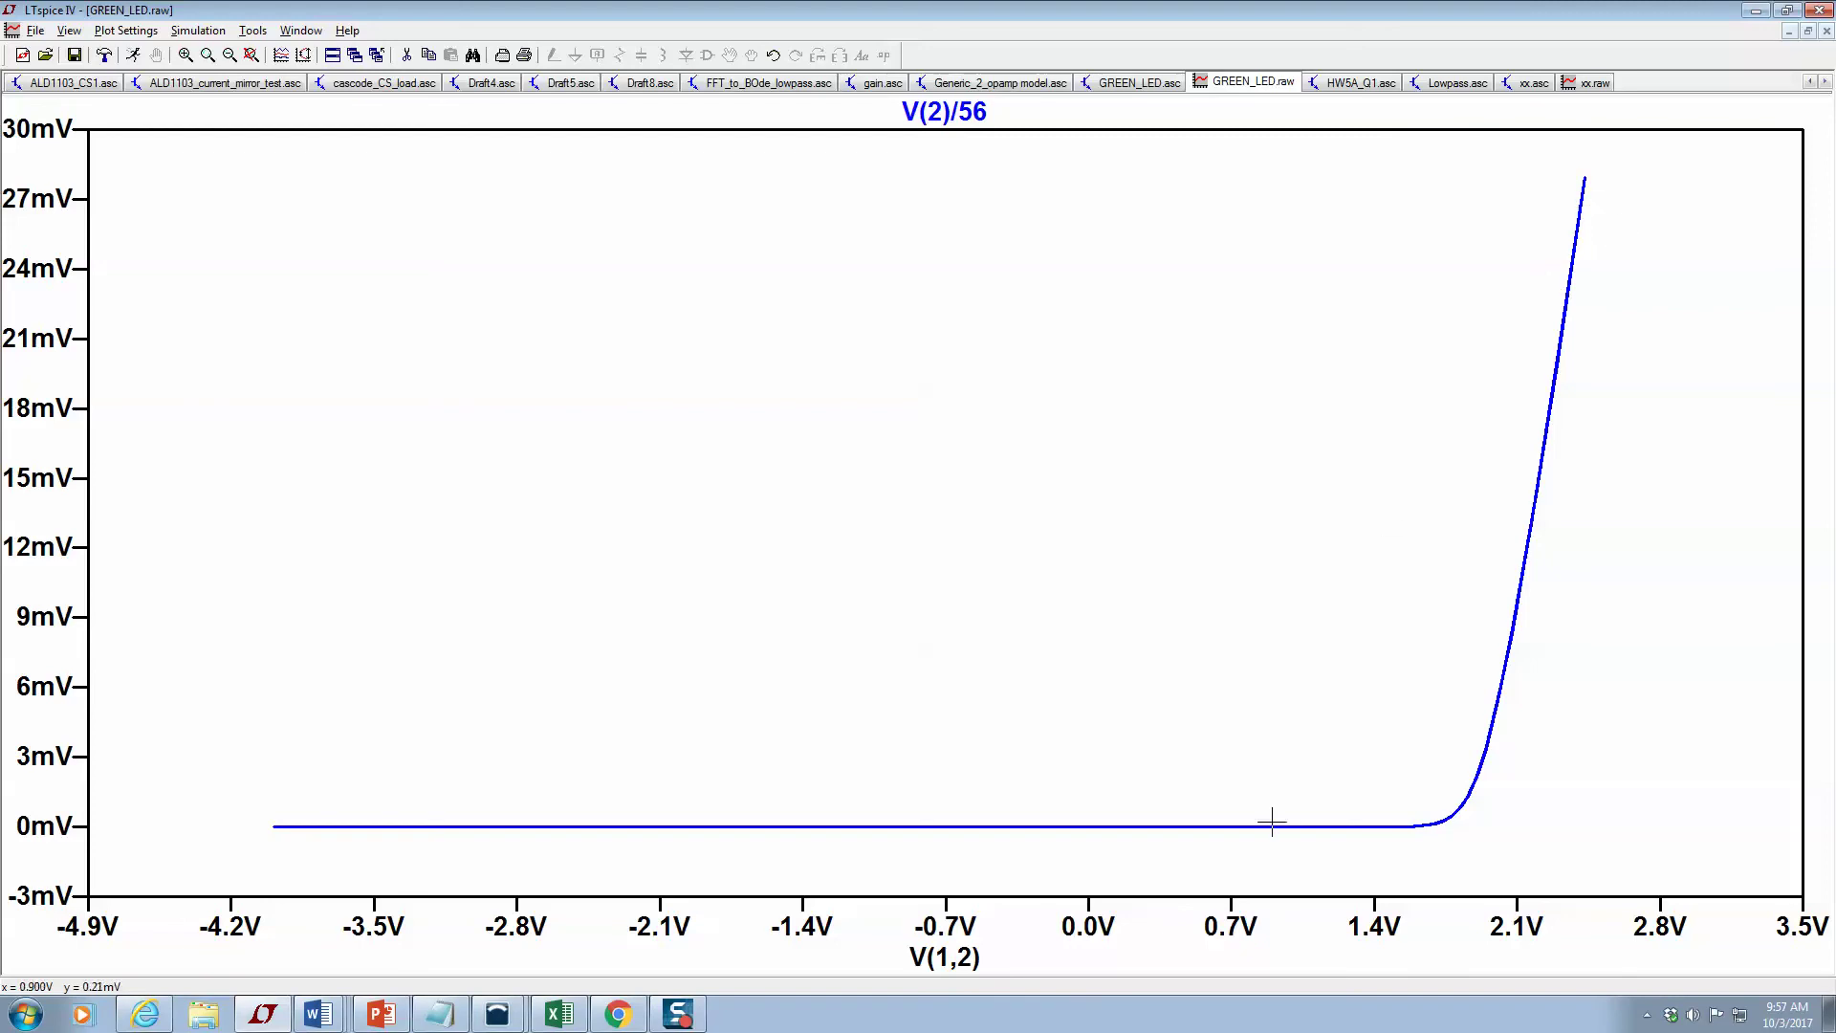
left_click(1090, 921)
Set the plot's horizontal axis to run from 0 V to 2 V.
left_click_drag(804, 509, 691, 514)
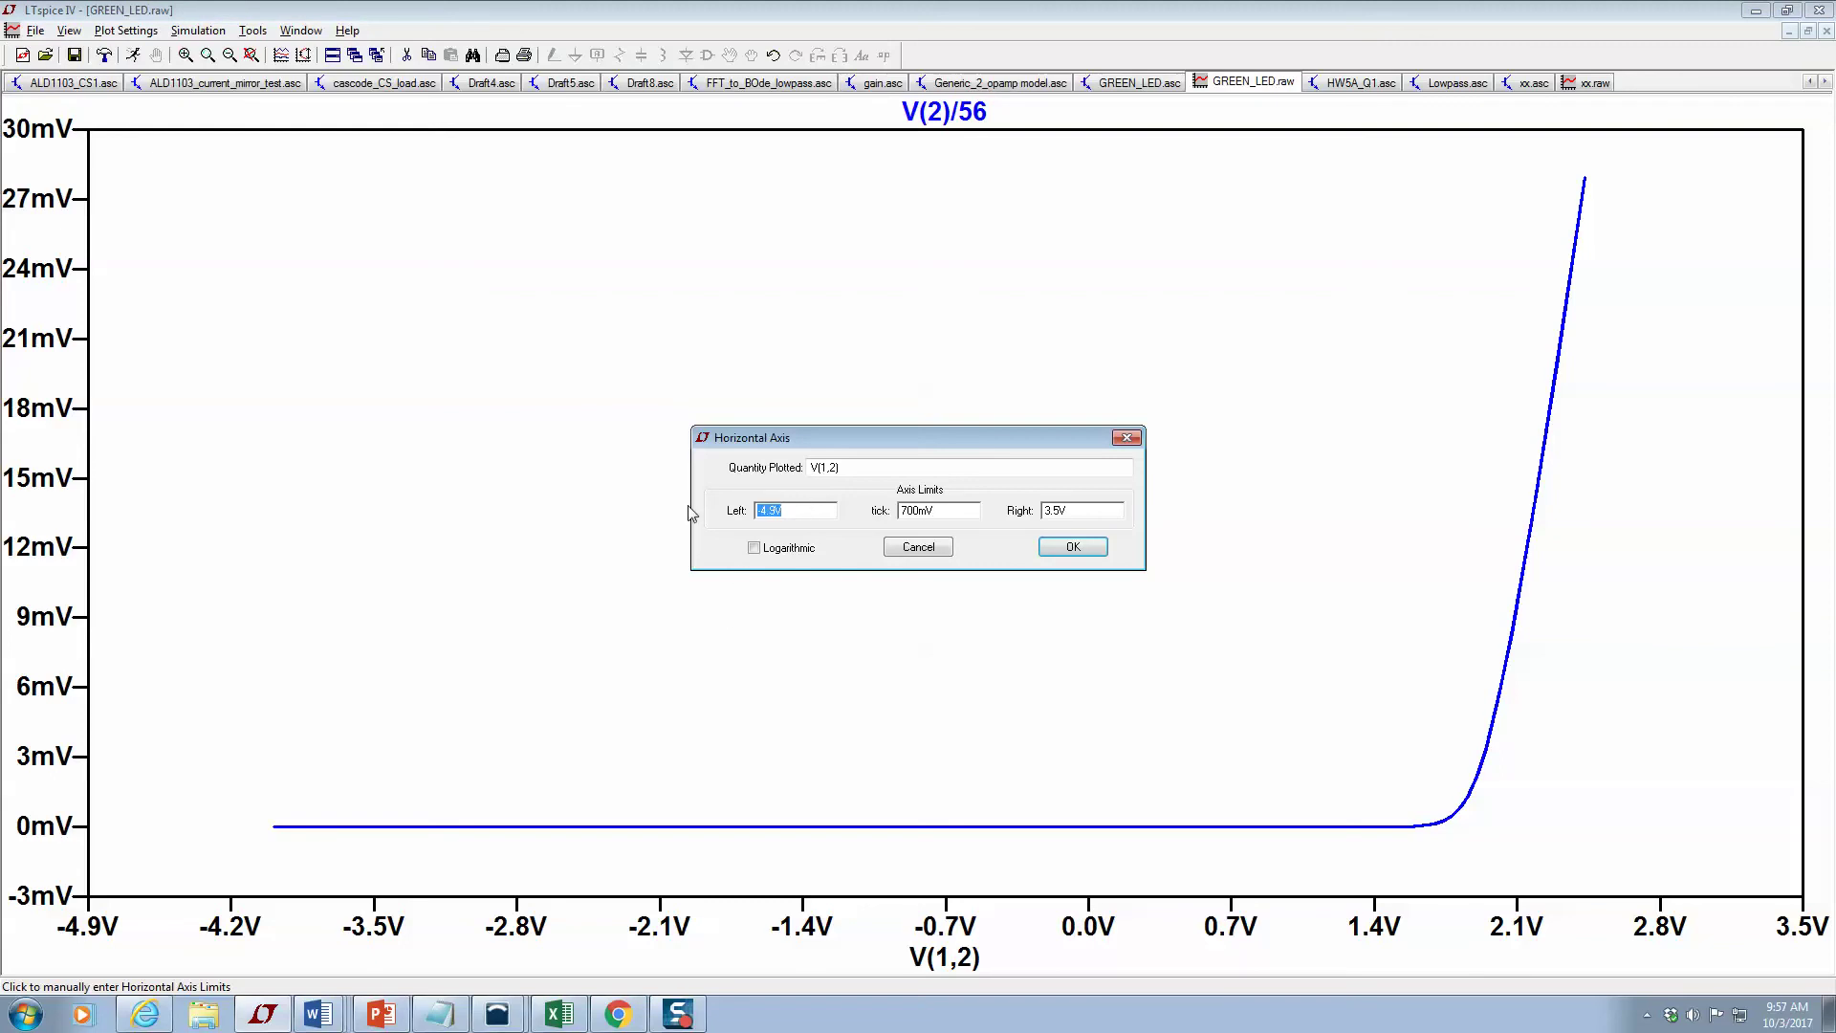
type("0")
type(".1")
double_click(1056, 510)
type("2")
left_click(1071, 546)
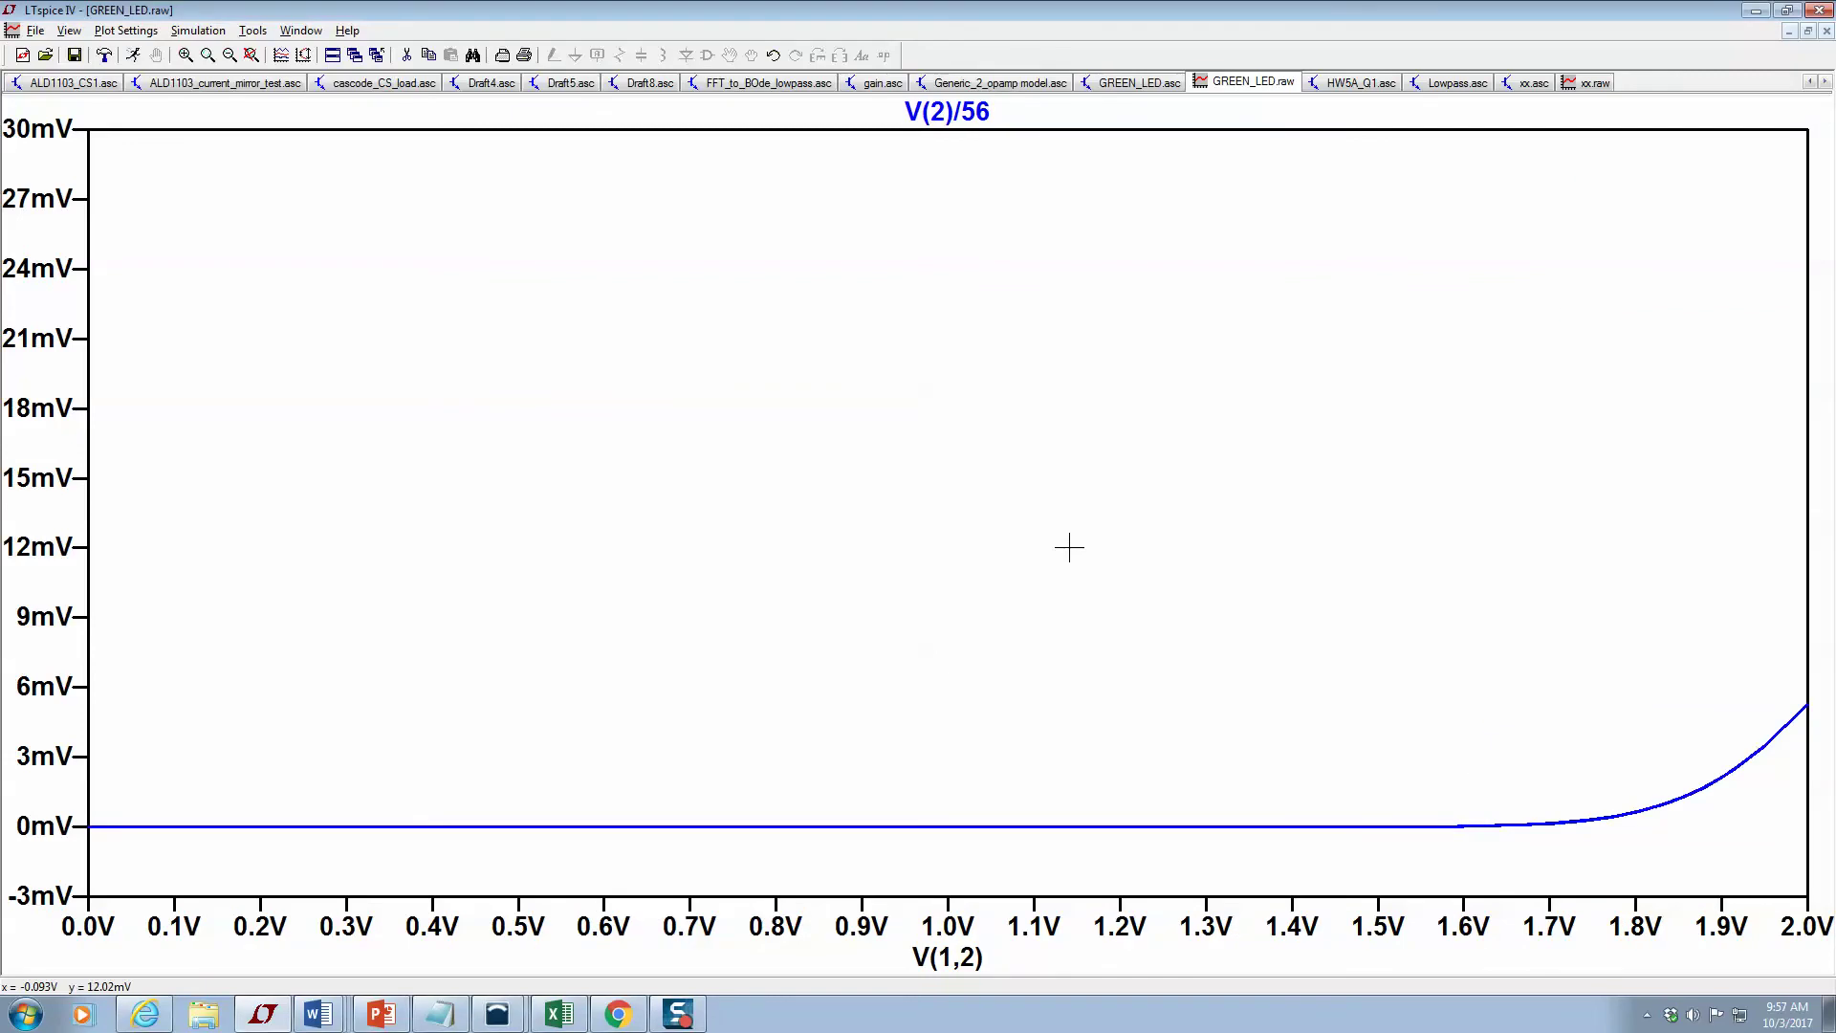
Set the vertical axis top limit to 10mV, giving a -3mV to 10mV range.
left_click(34, 642)
double_click(916, 481)
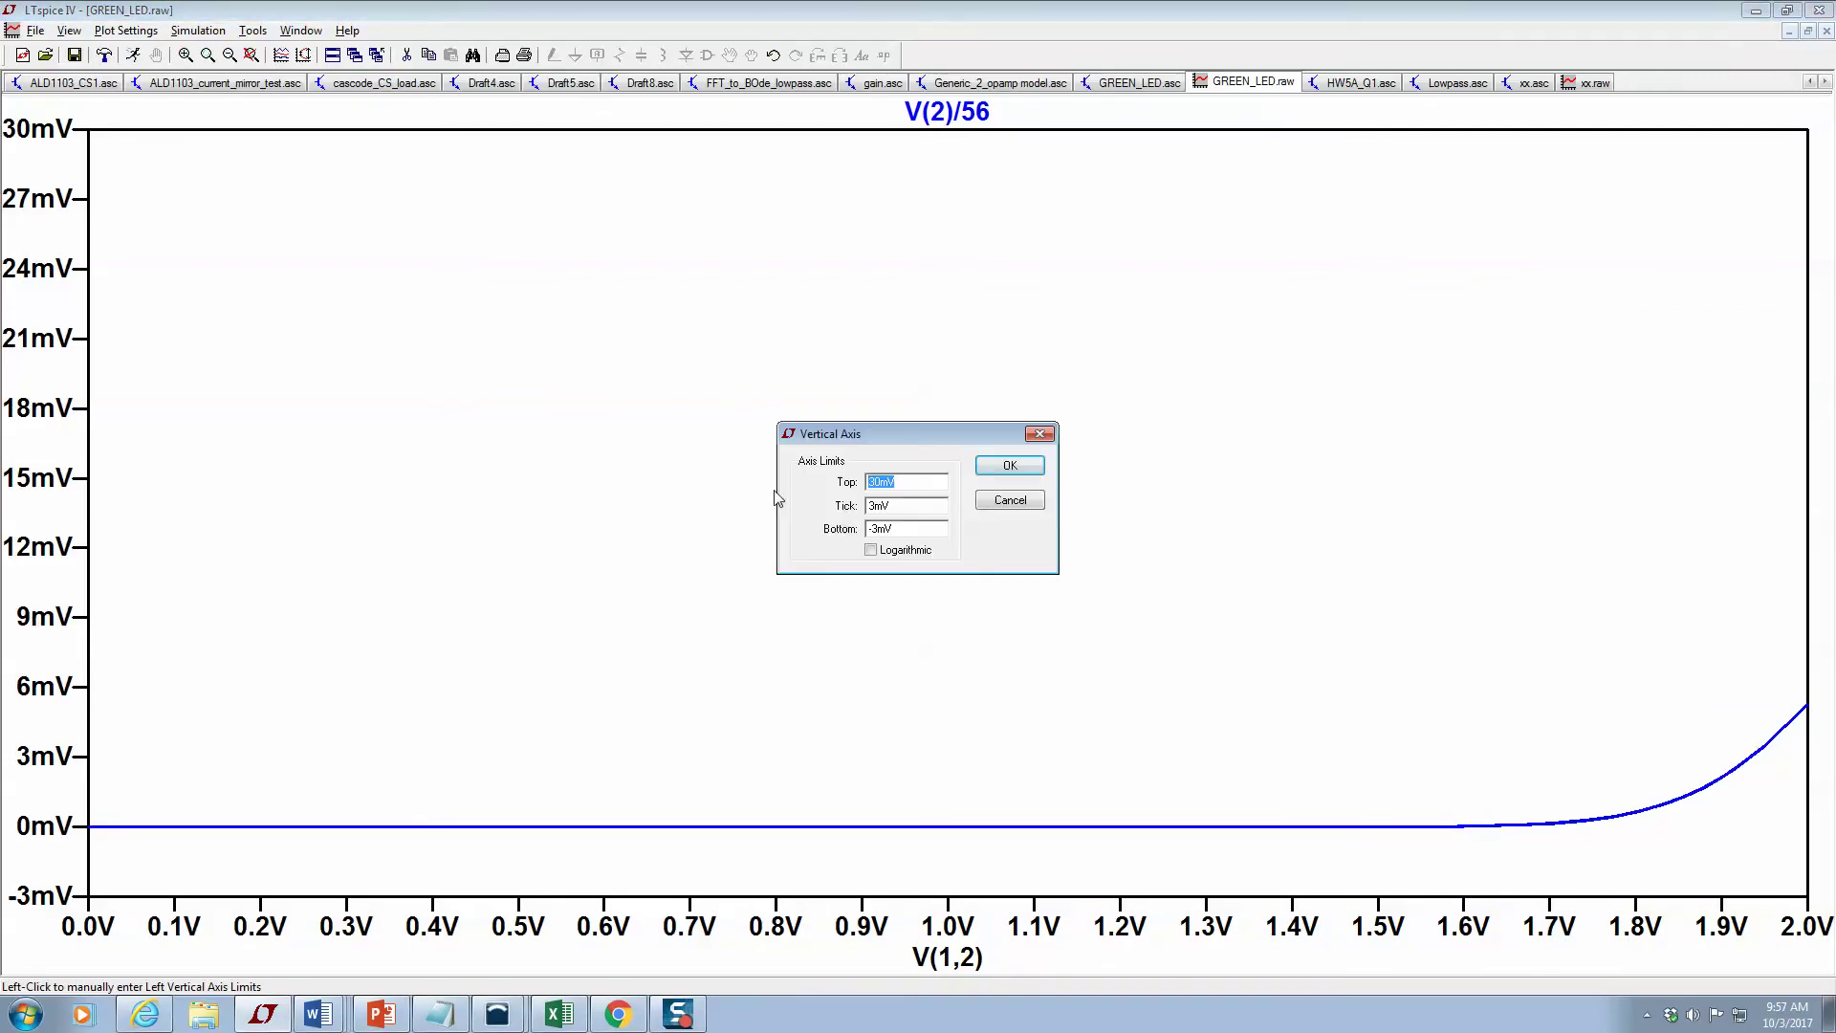
type("10")
type("1m")
left_click(993, 467)
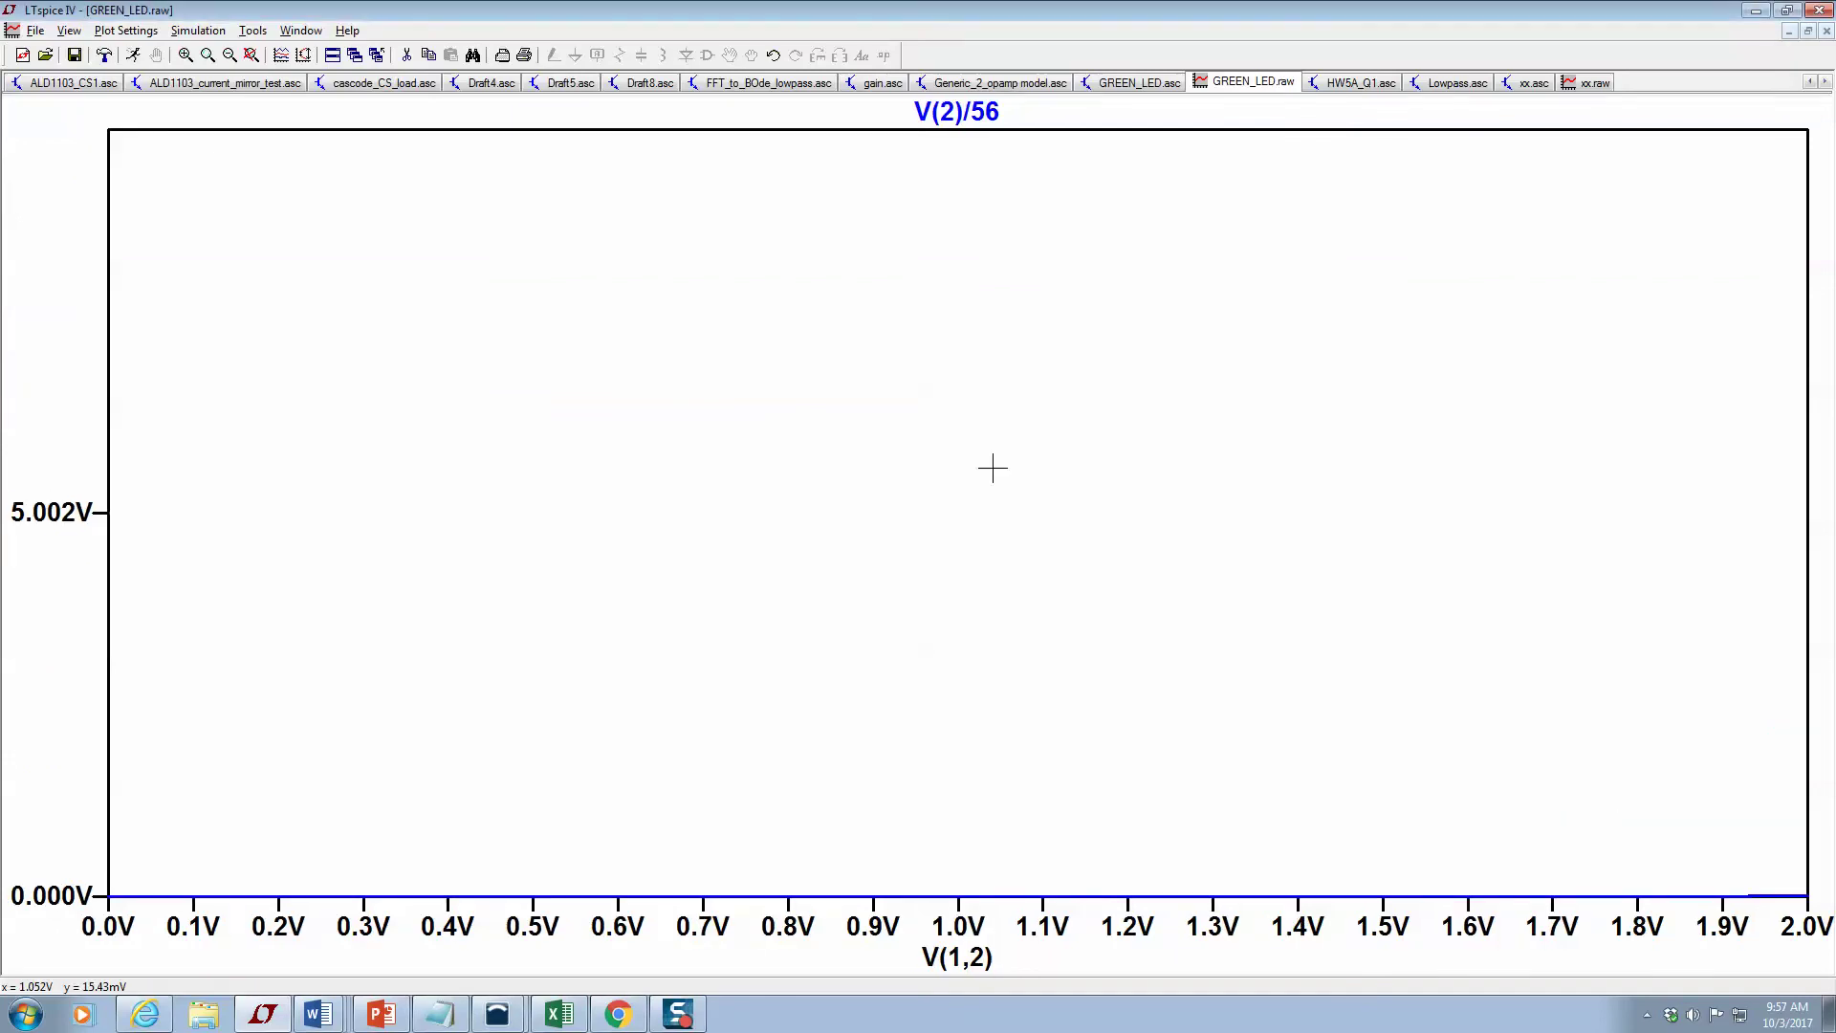
right_click(60, 525)
left_click(43, 514)
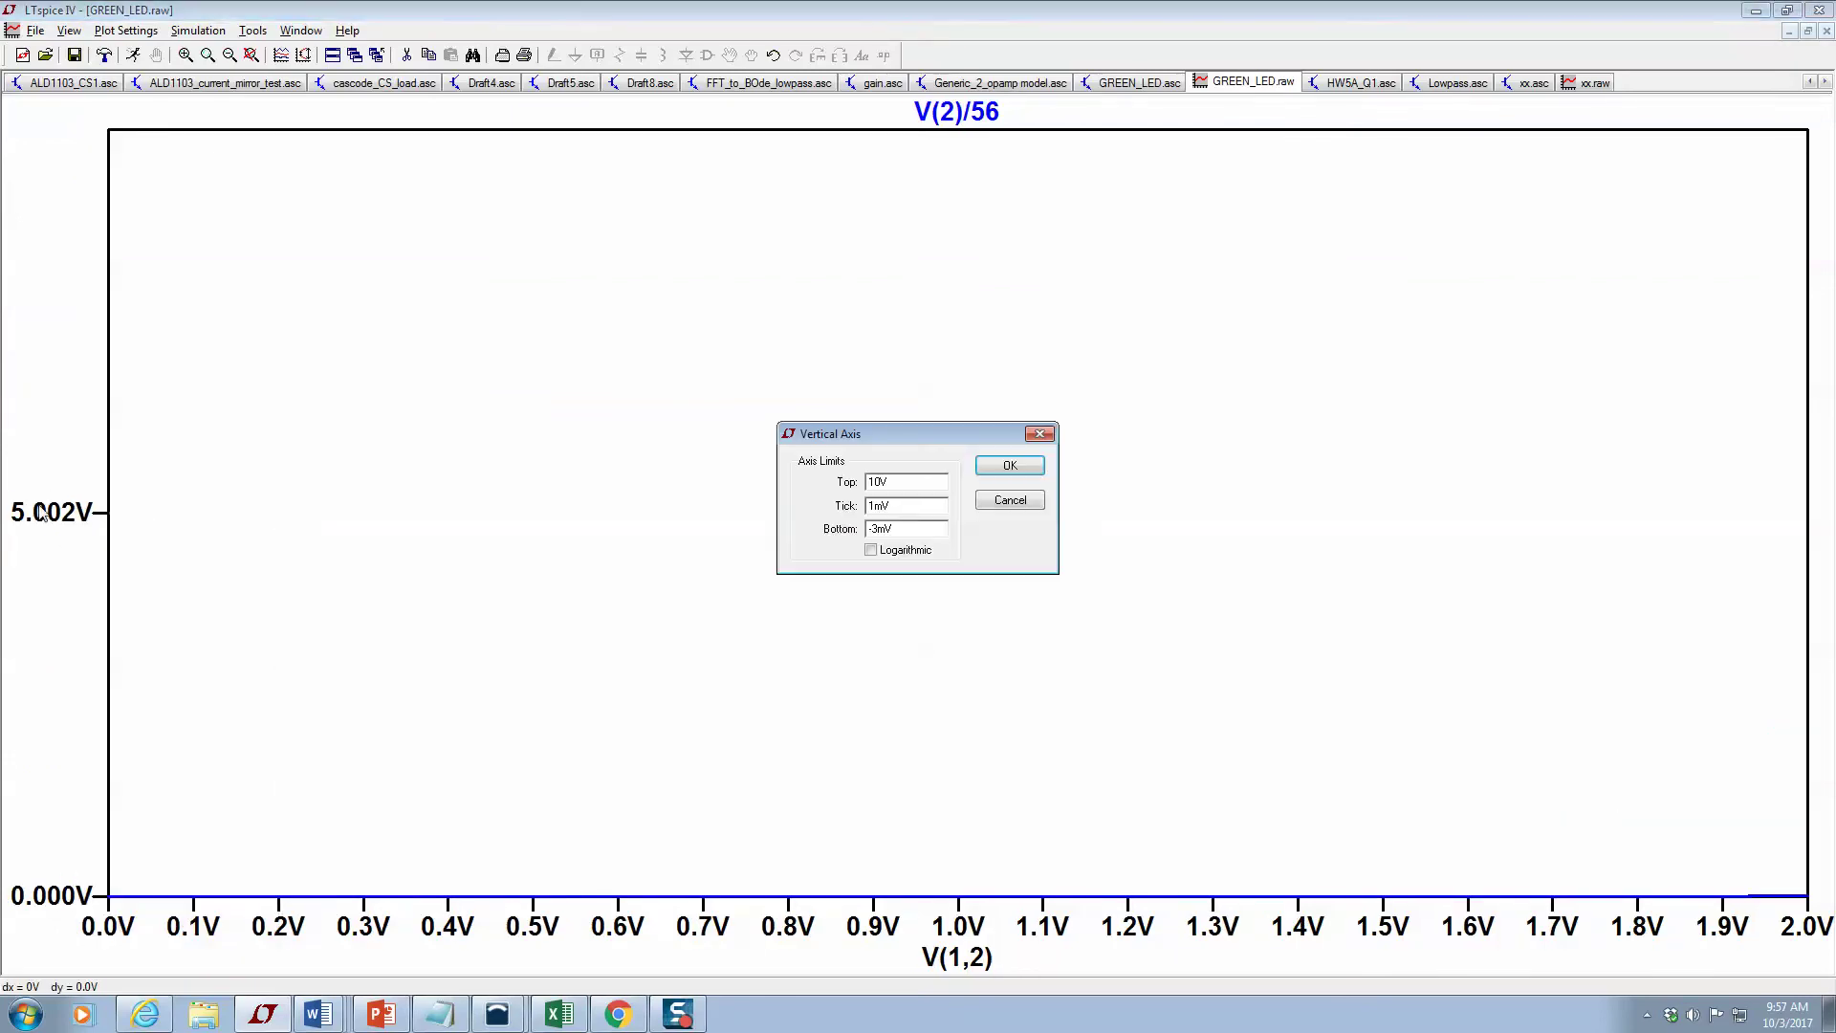
left_click_drag(888, 482, 799, 486)
type("10mV")
left_click(1009, 466)
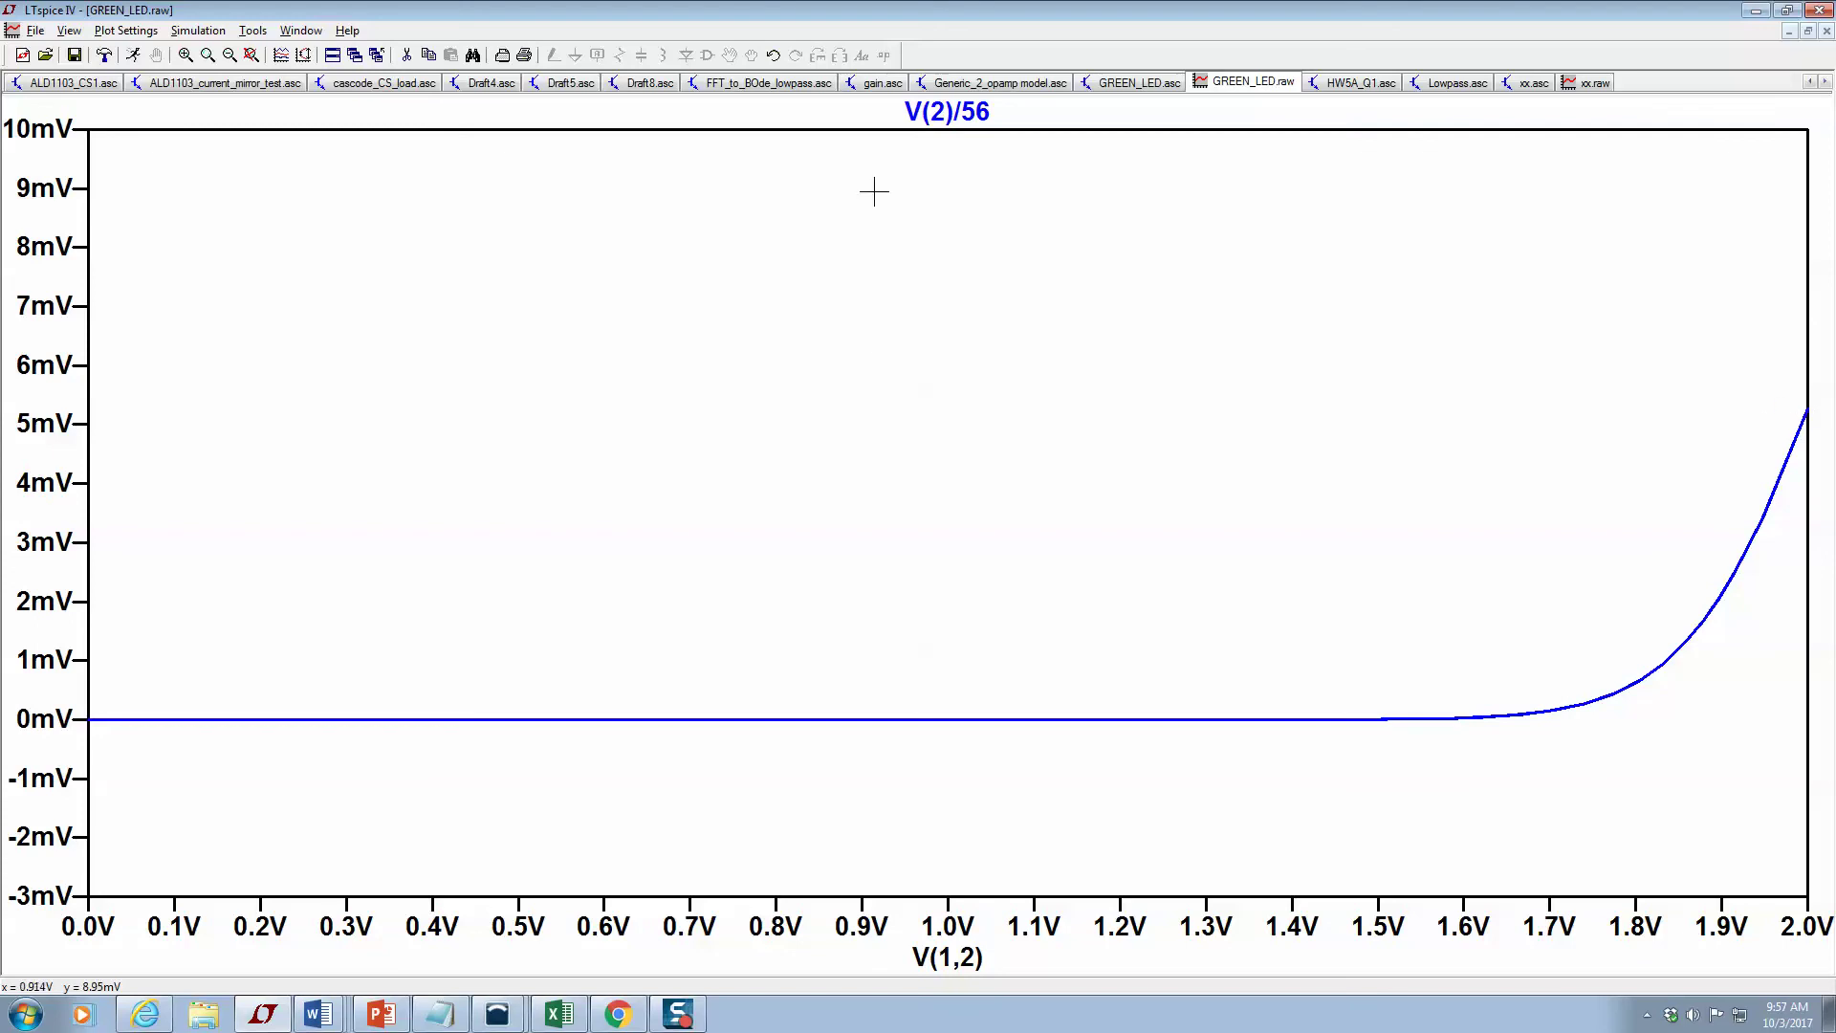
Return to the GREEN_LED.asc schematic showing the Is, N, Rs diode model.
left_click(1142, 84)
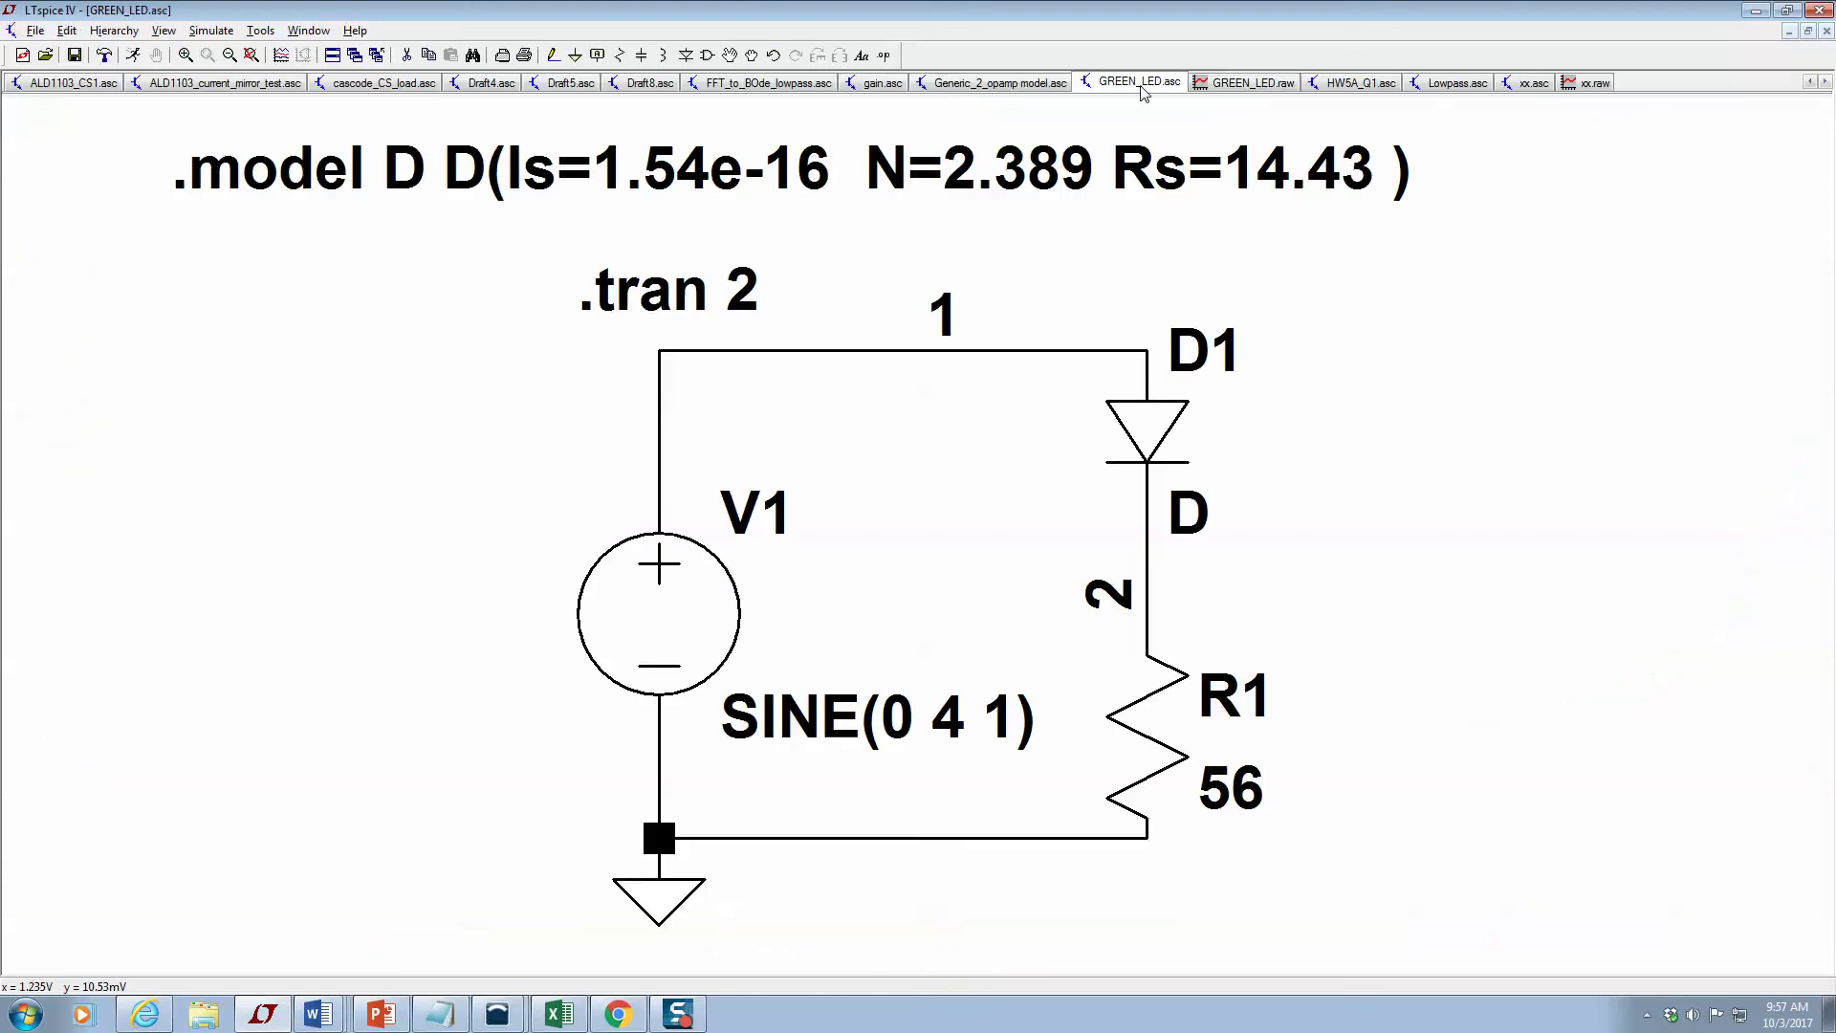